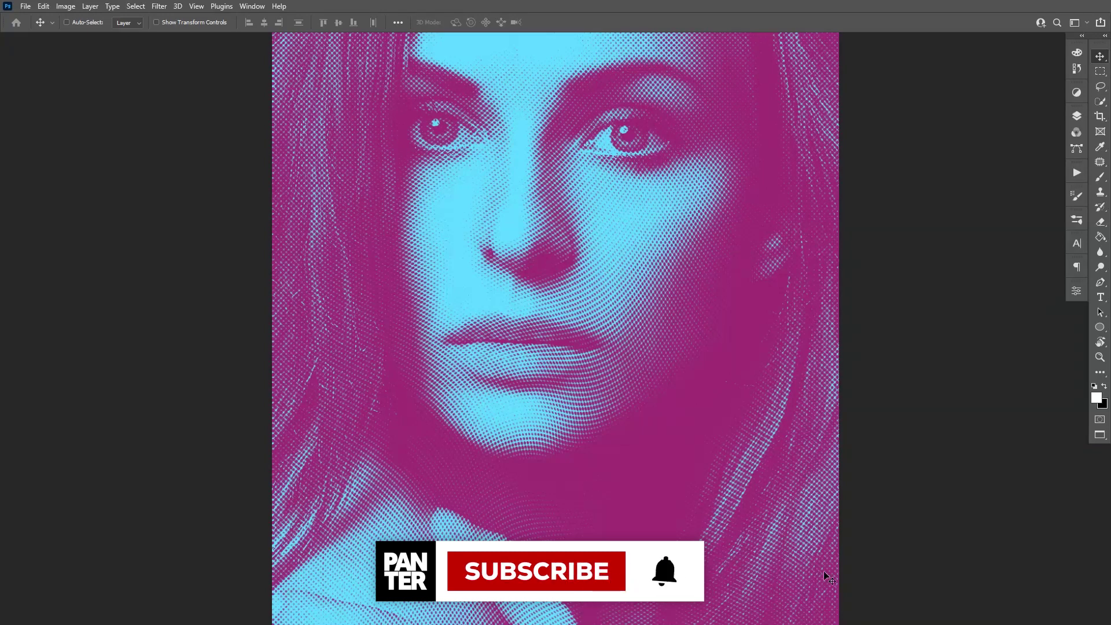
Step: Toggle the Twirl smart filter off and back on to compare, then collapse the Layers panel
{"action": "left_click", "coordinate": [1077, 118]}
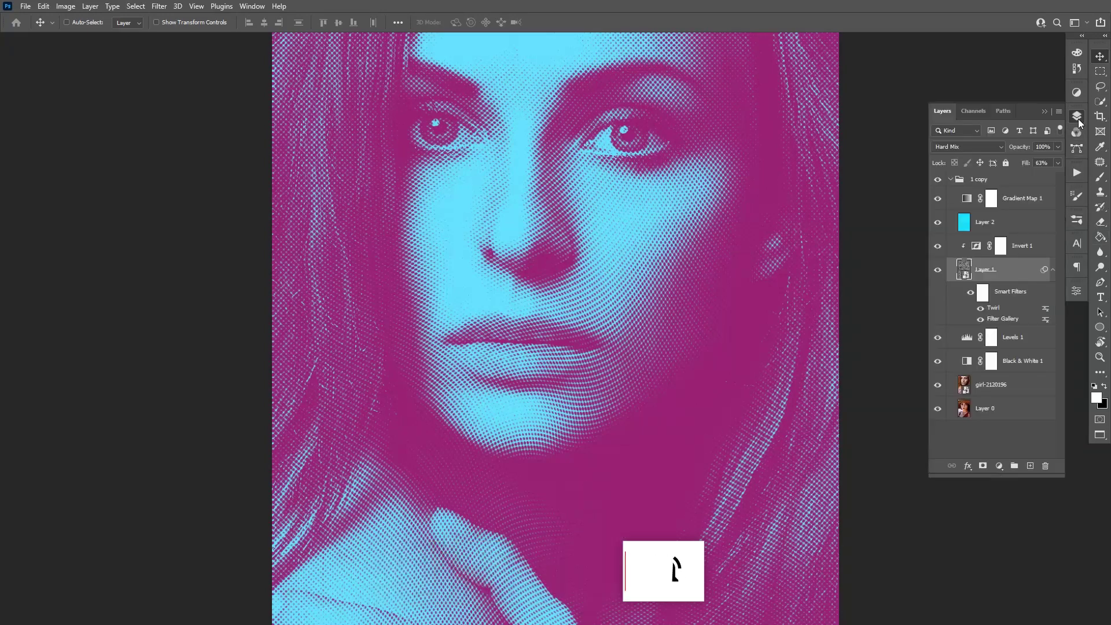
{"action": "left_click", "coordinate": [981, 308]}
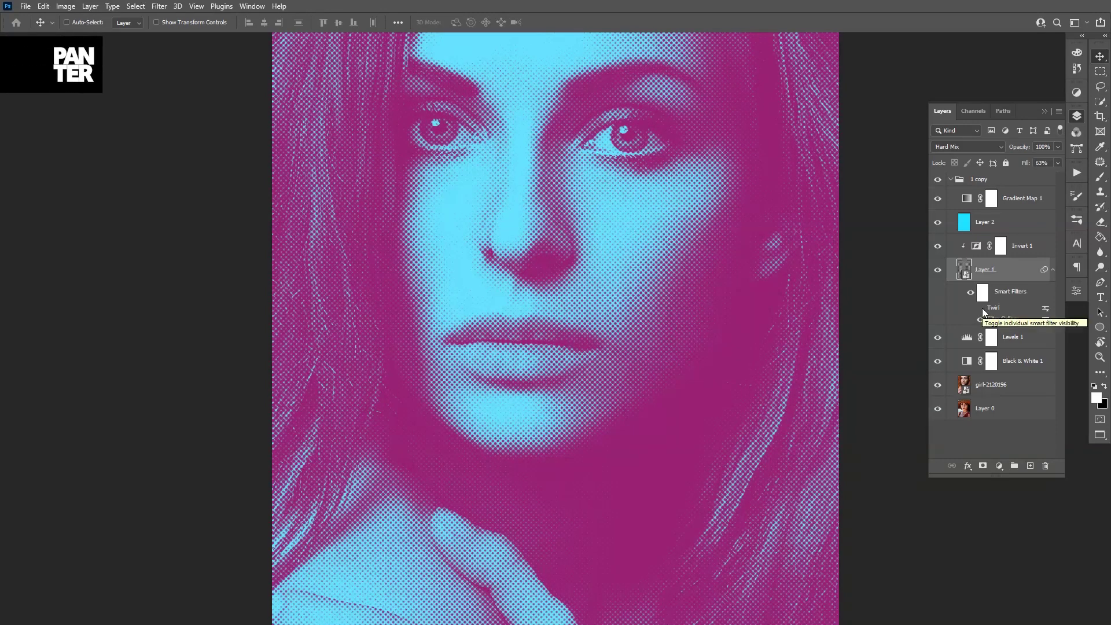
{"action": "left_click", "coordinate": [981, 308]}
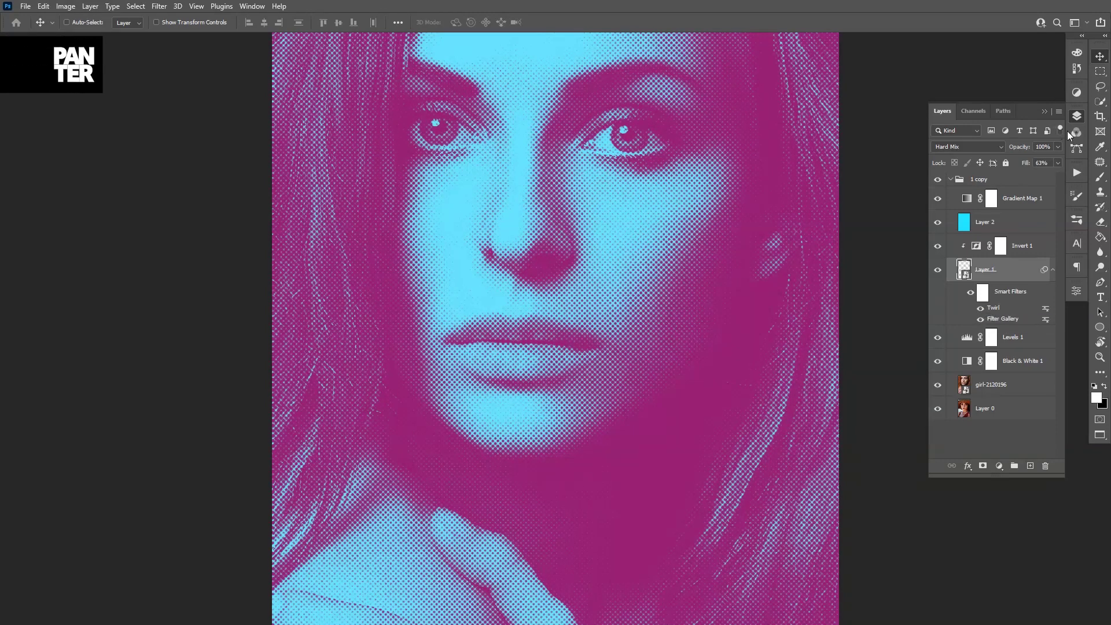
{"action": "left_click", "coordinate": [1046, 113]}
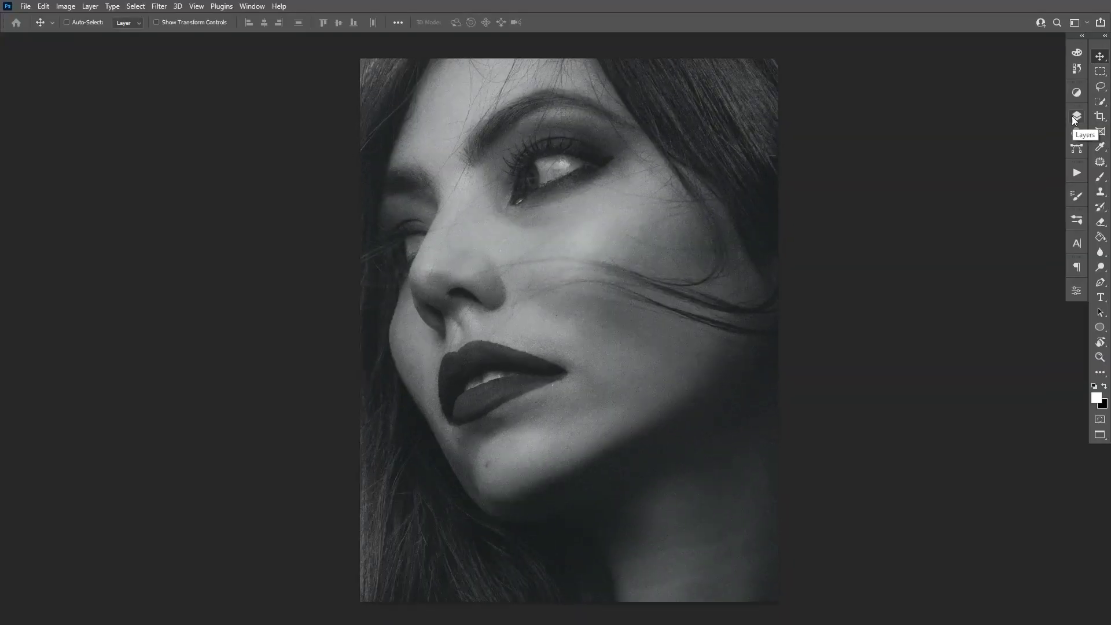
Step: Add a Black & White adjustment layer, then delete it again
{"action": "left_click", "coordinate": [1075, 116]}
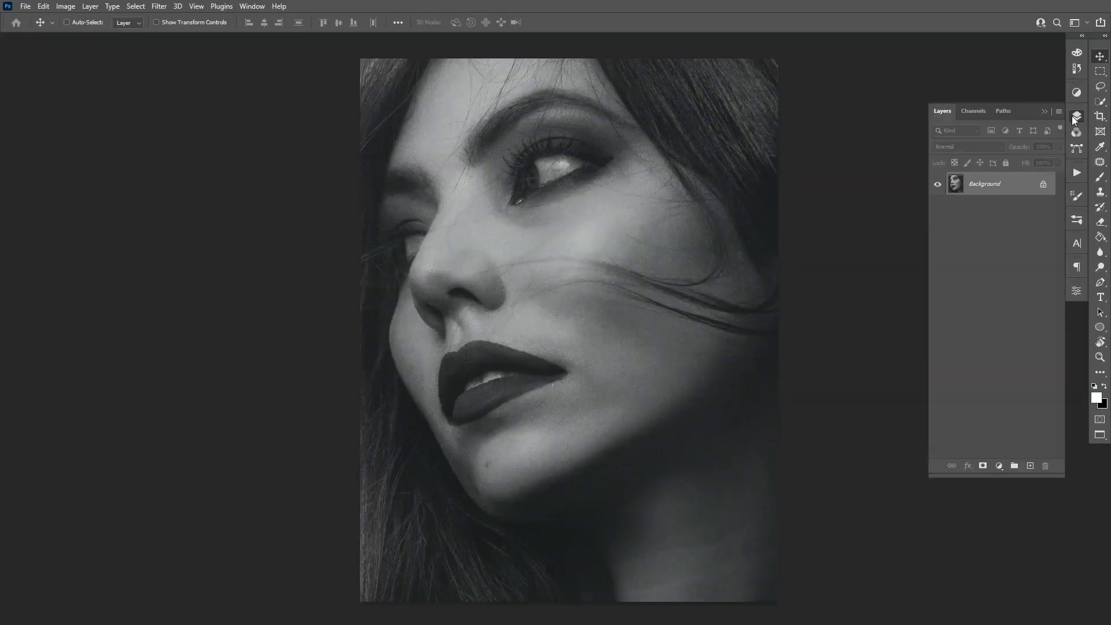
{"action": "left_click", "coordinate": [1076, 92]}
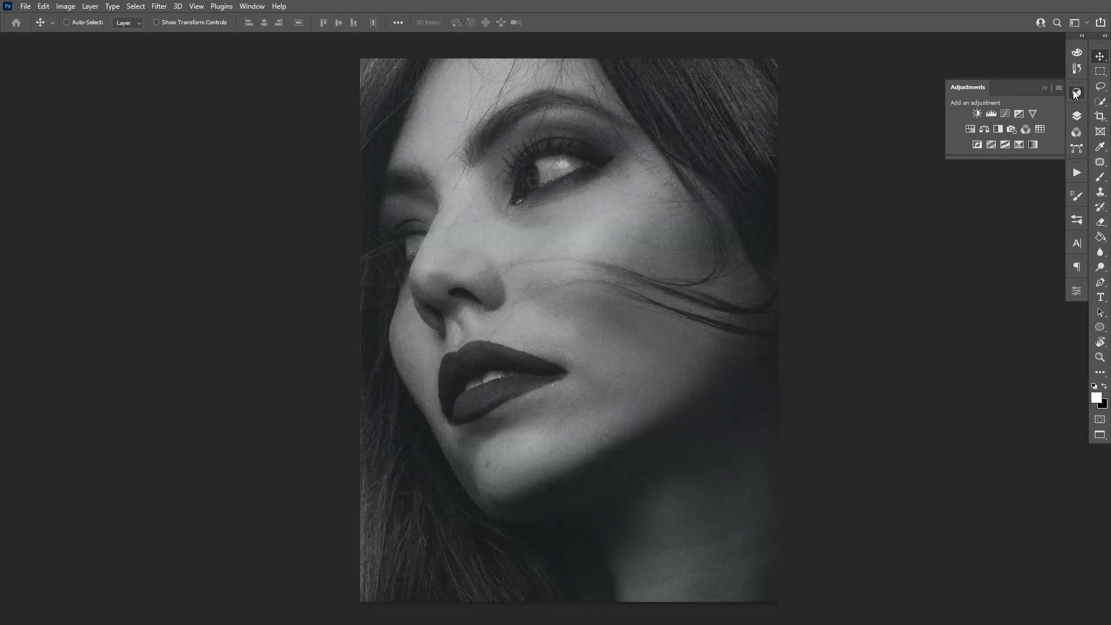
{"action": "left_click", "coordinate": [998, 129]}
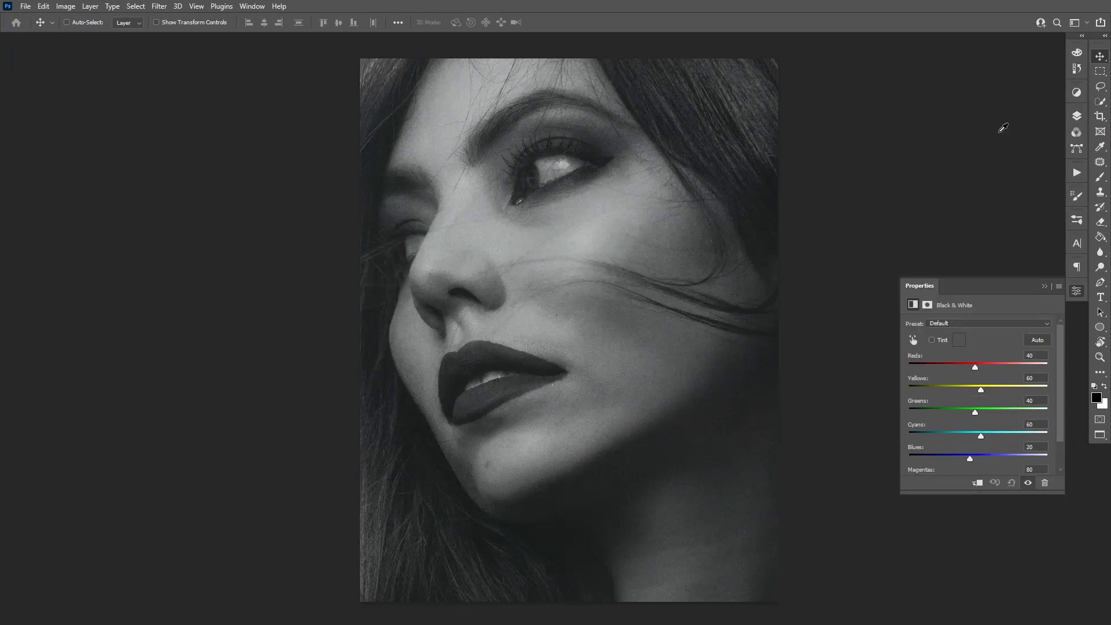
{"action": "left_click", "coordinate": [1076, 118]}
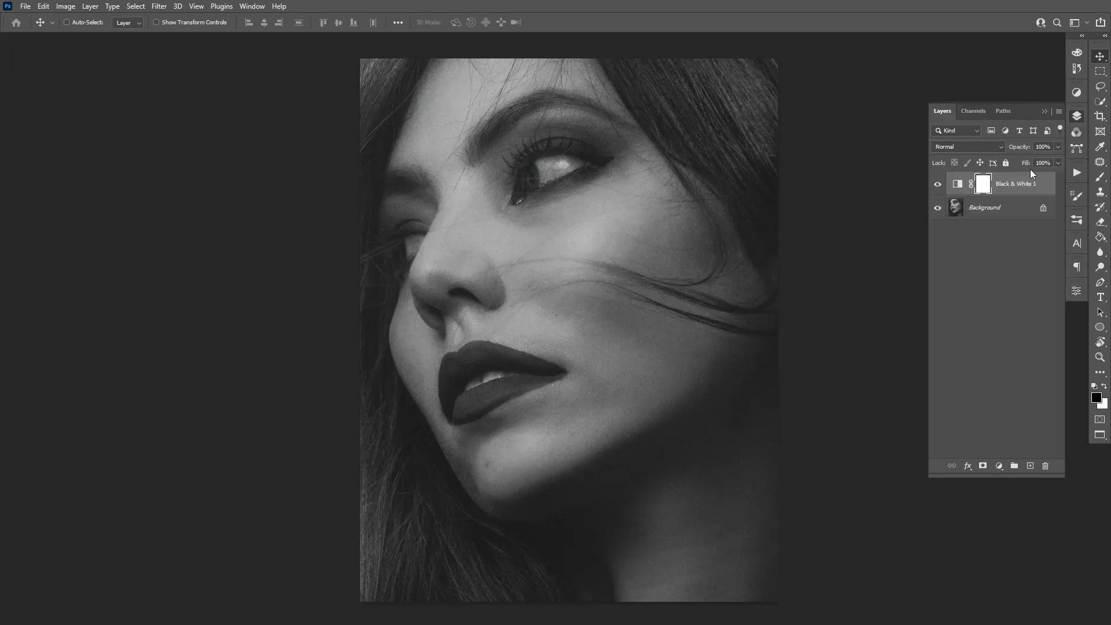
{"action": "left_click", "coordinate": [961, 182]}
{"action": "key", "text": "x"}
Step: Add a Levels adjustment with input levels 28 and 176 to boost the portrait's contrast
{"action": "left_click", "coordinate": [1071, 94]}
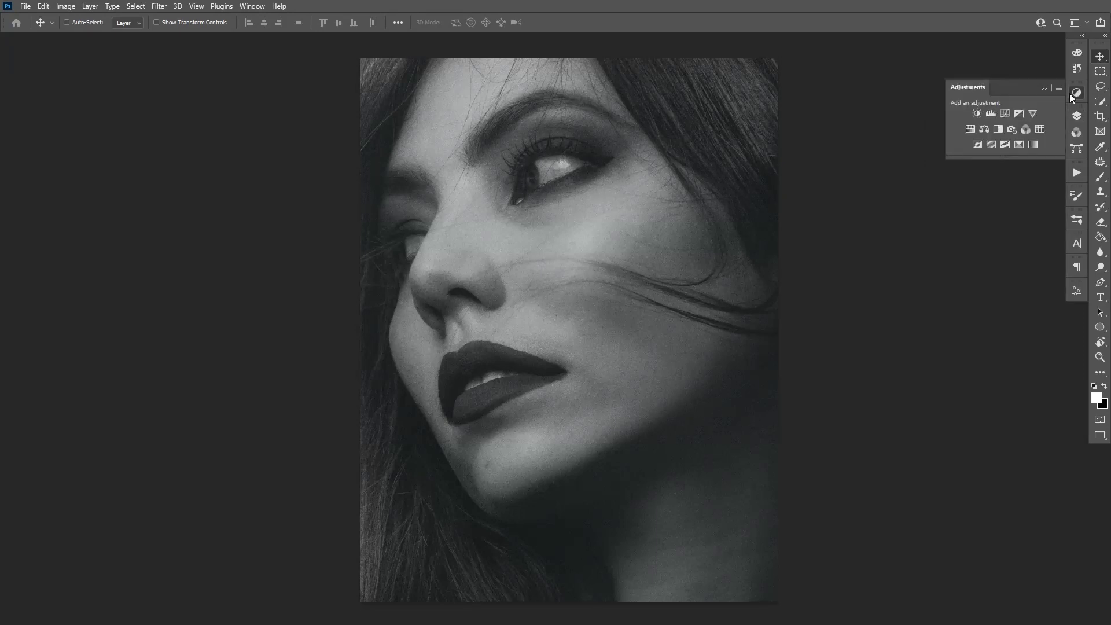
{"action": "left_click", "coordinate": [994, 116]}
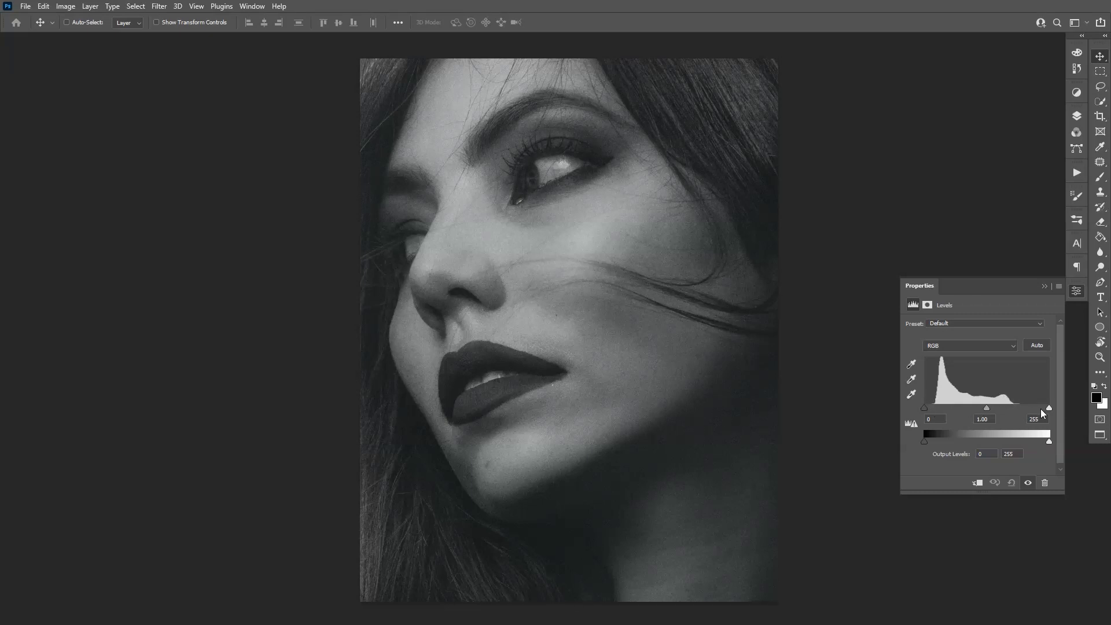
{"action": "left_click_drag", "start_coordinate": [1048, 407], "coordinate": [1014, 408]}
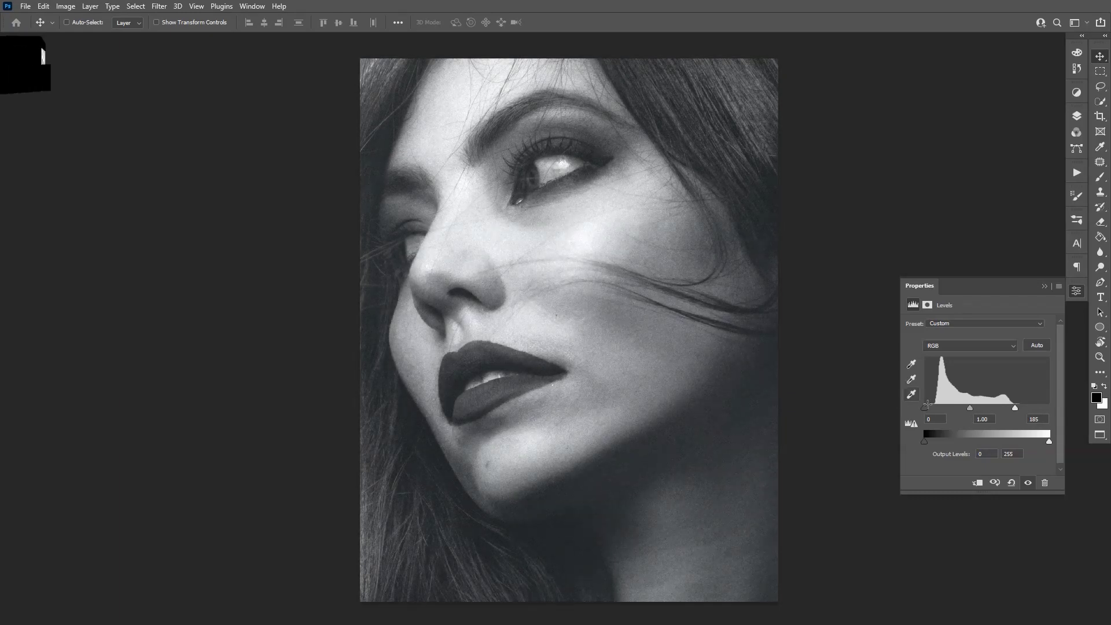
{"action": "left_click_drag", "start_coordinate": [924, 408], "coordinate": [935, 408]}
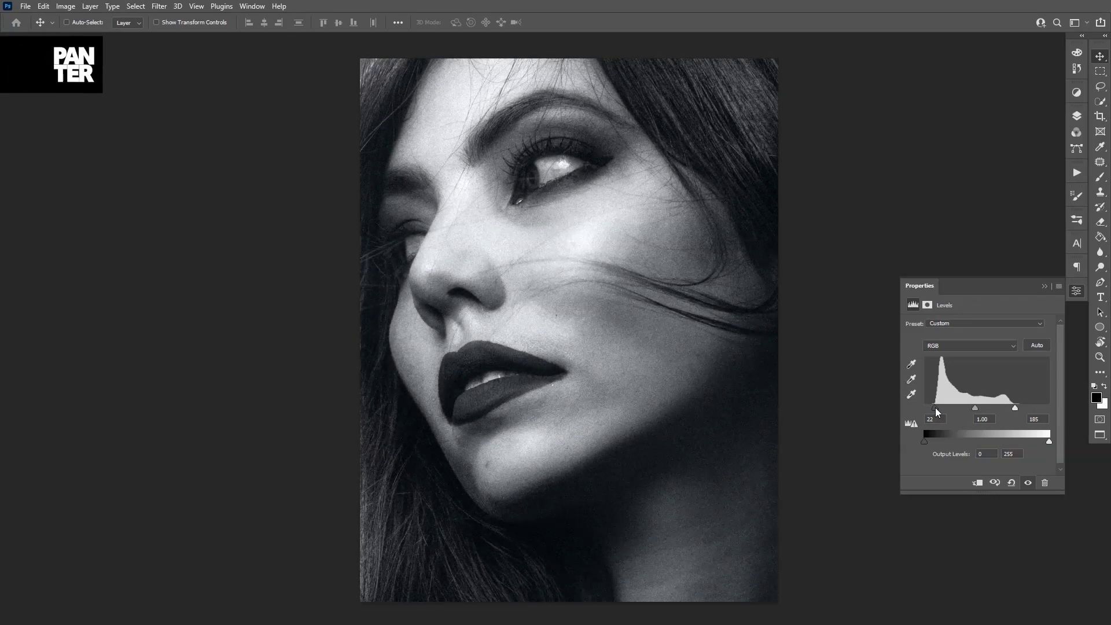
{"action": "left_click_drag", "start_coordinate": [1014, 408], "coordinate": [1009, 407]}
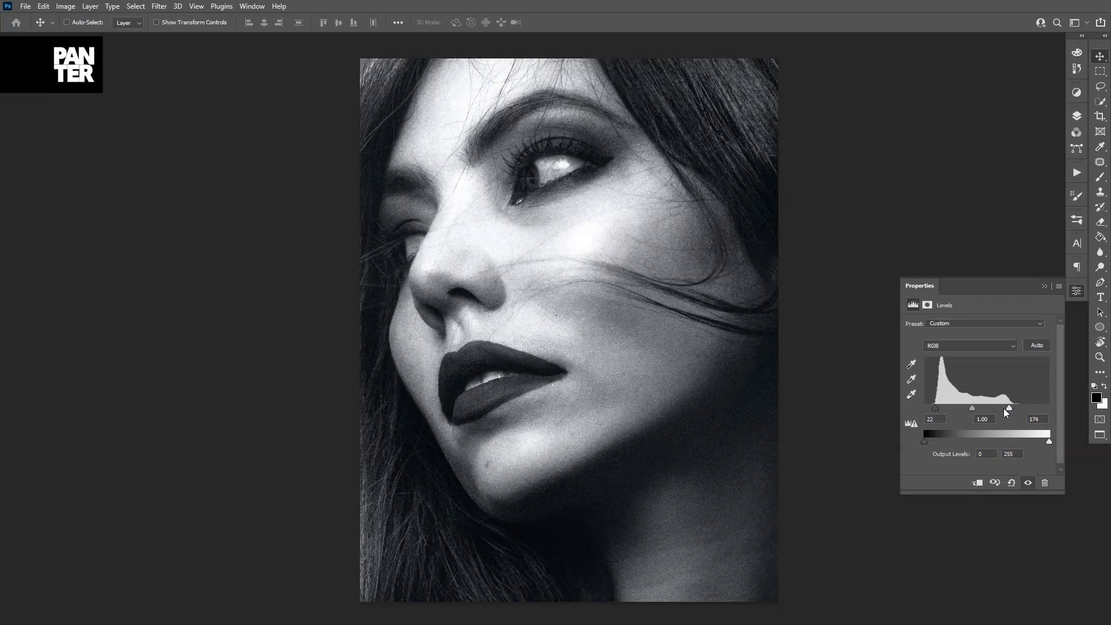
{"action": "left_click_drag", "start_coordinate": [935, 407], "coordinate": [938, 409]}
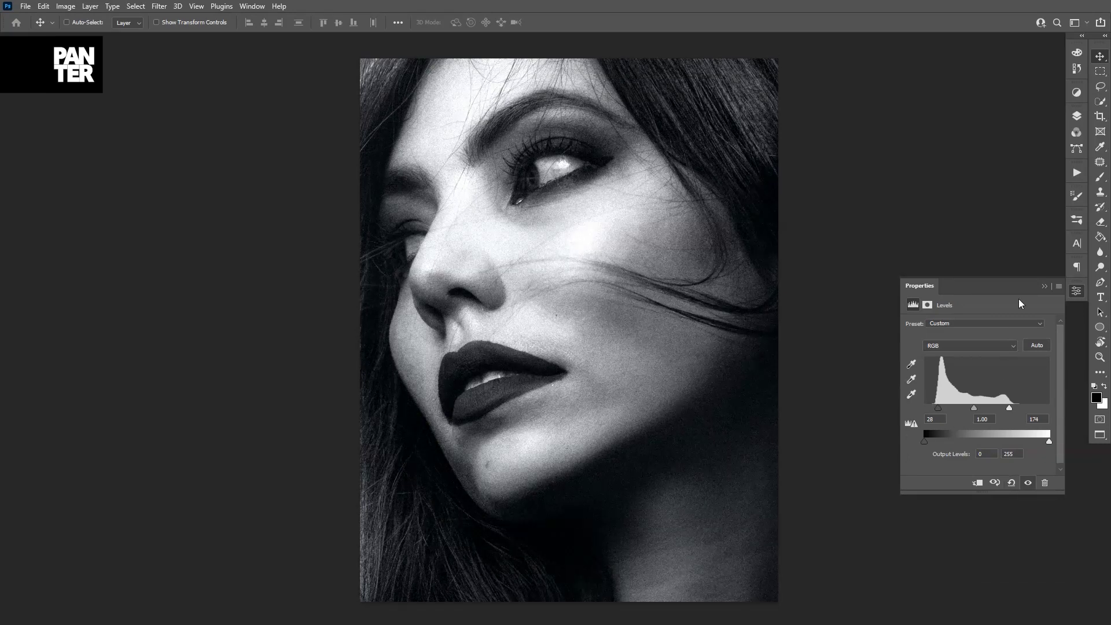
{"action": "left_click", "coordinate": [1042, 286]}
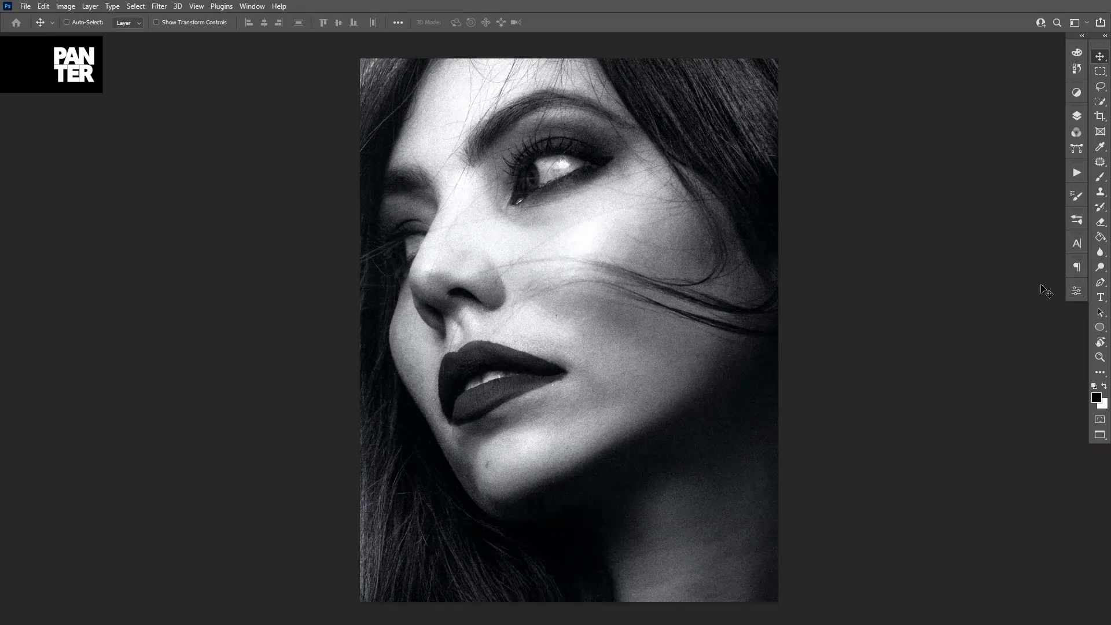
Step: Create a new empty layer and fill it with 50% Gray
{"action": "left_click", "coordinate": [1076, 116]}
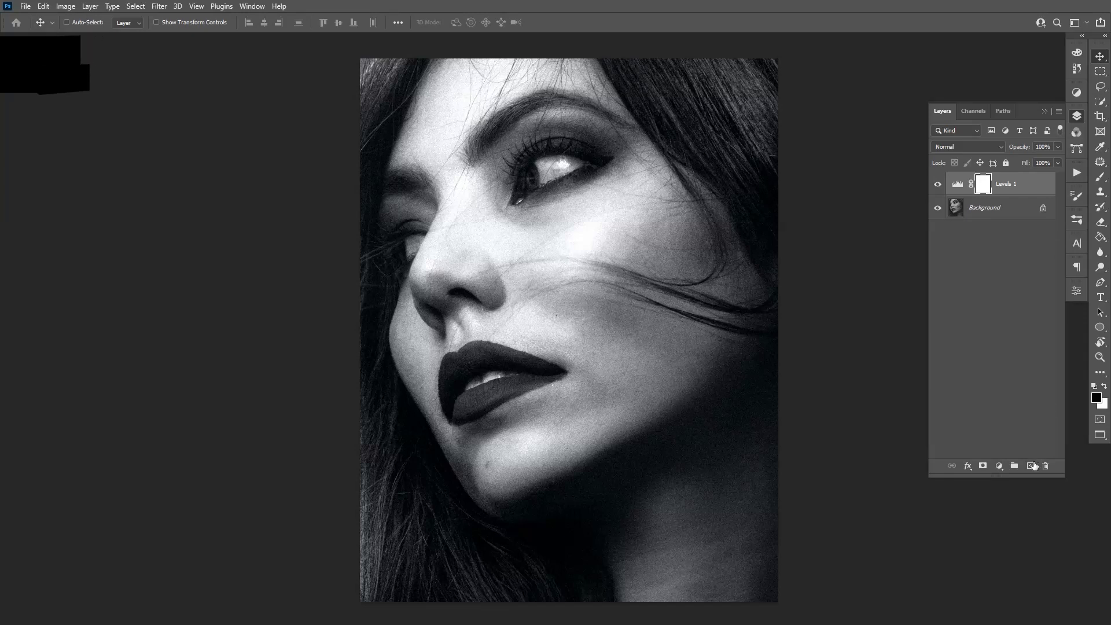
{"action": "key", "text": "x"}
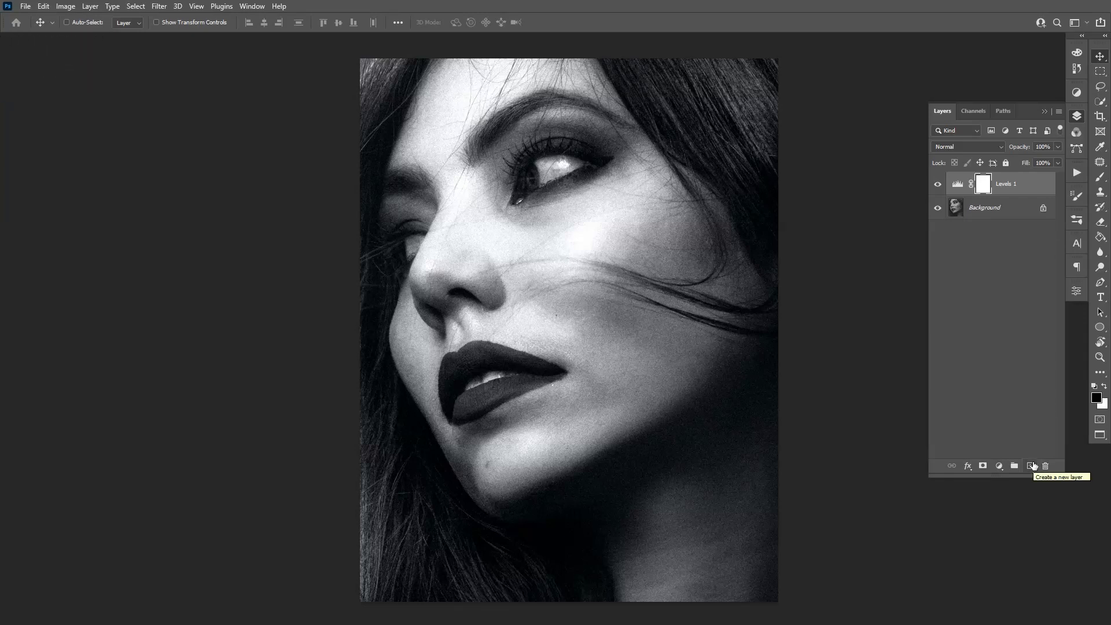
{"action": "left_click", "coordinate": [1033, 466]}
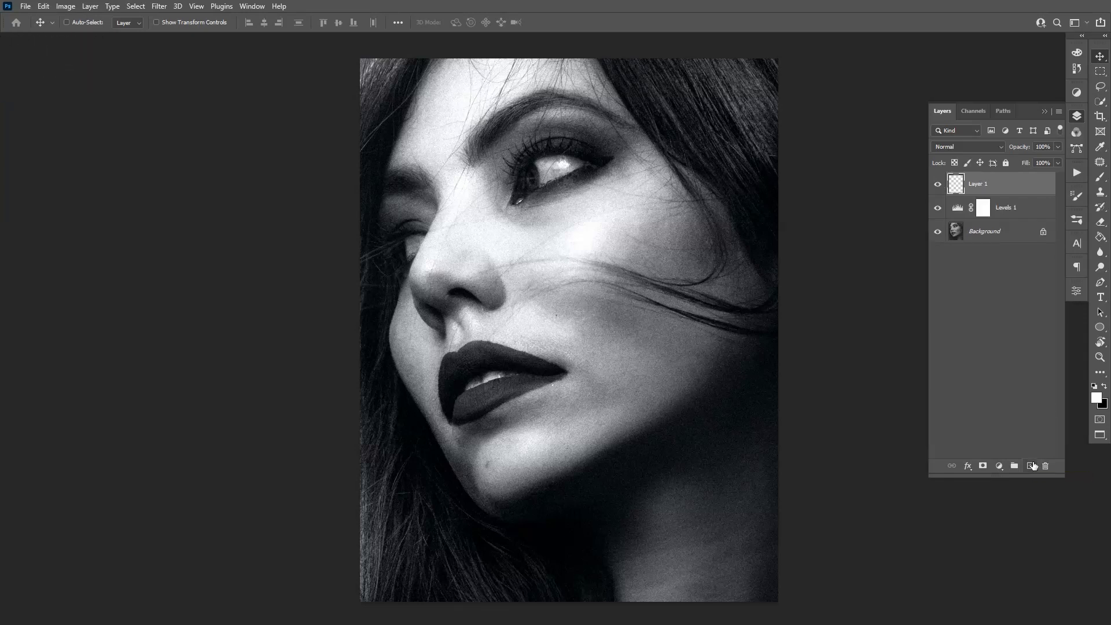
{"action": "left_click", "coordinate": [44, 7]}
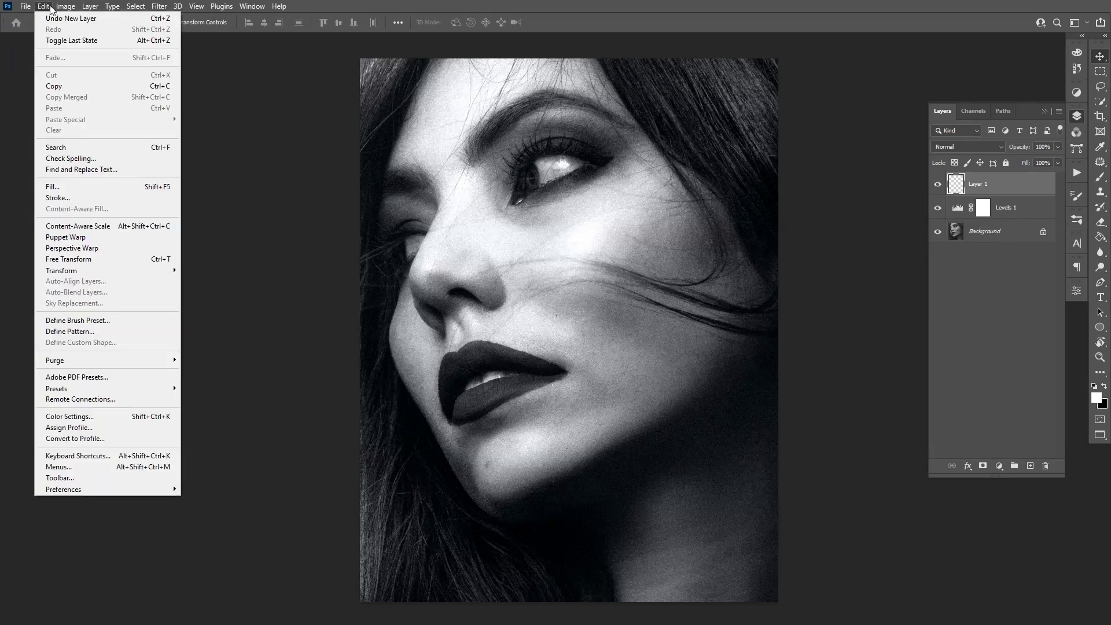
{"action": "left_click", "coordinate": [81, 186]}
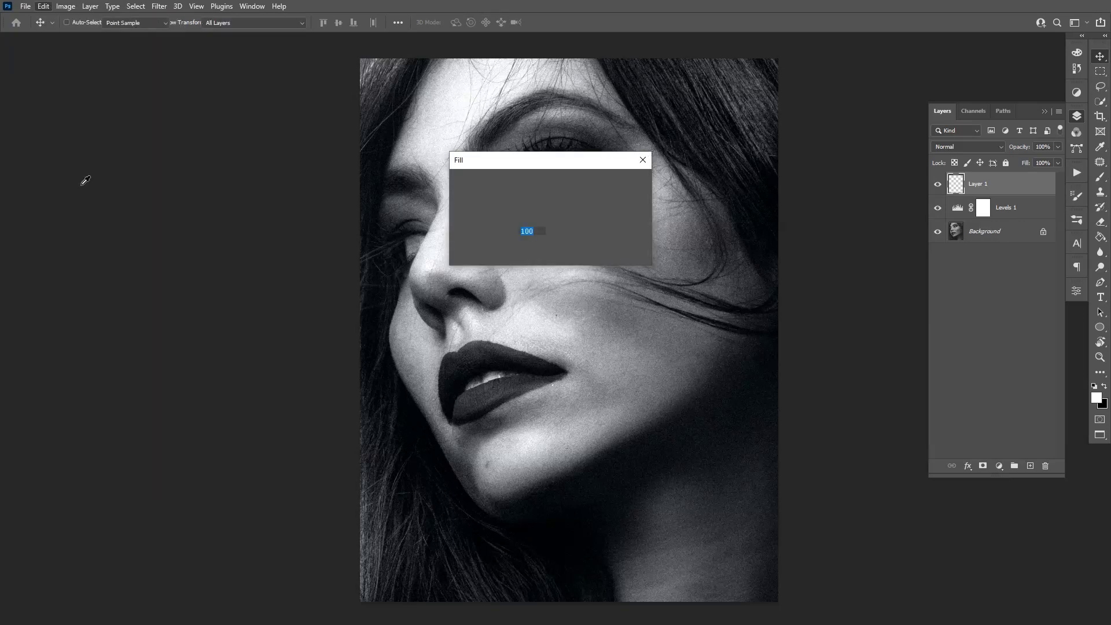
{"action": "left_click", "coordinate": [546, 181]}
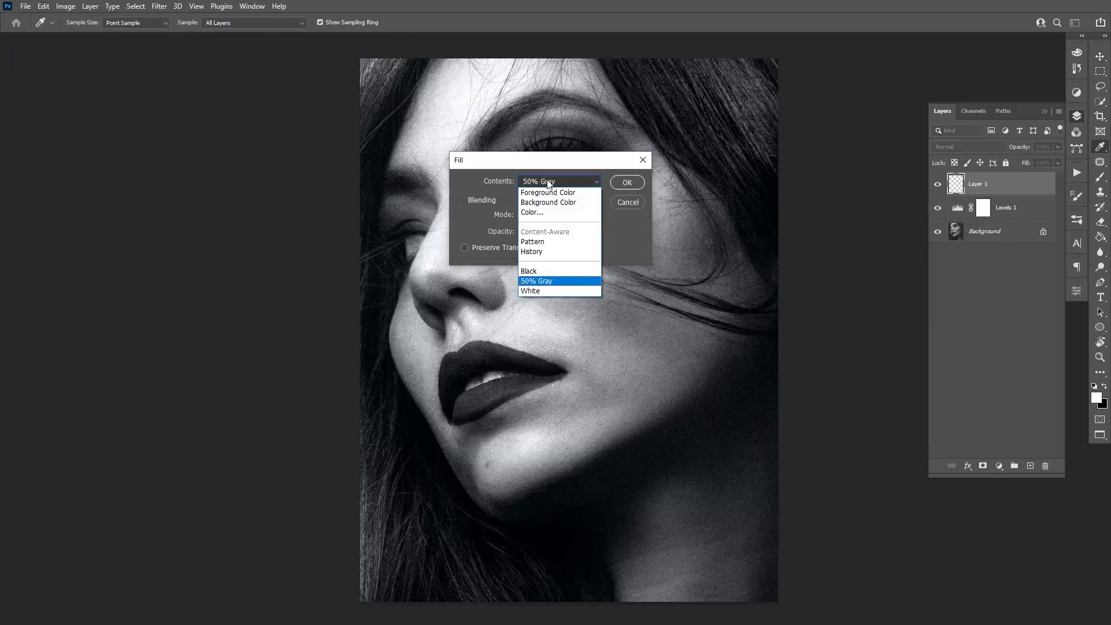
{"action": "left_click", "coordinate": [564, 281]}
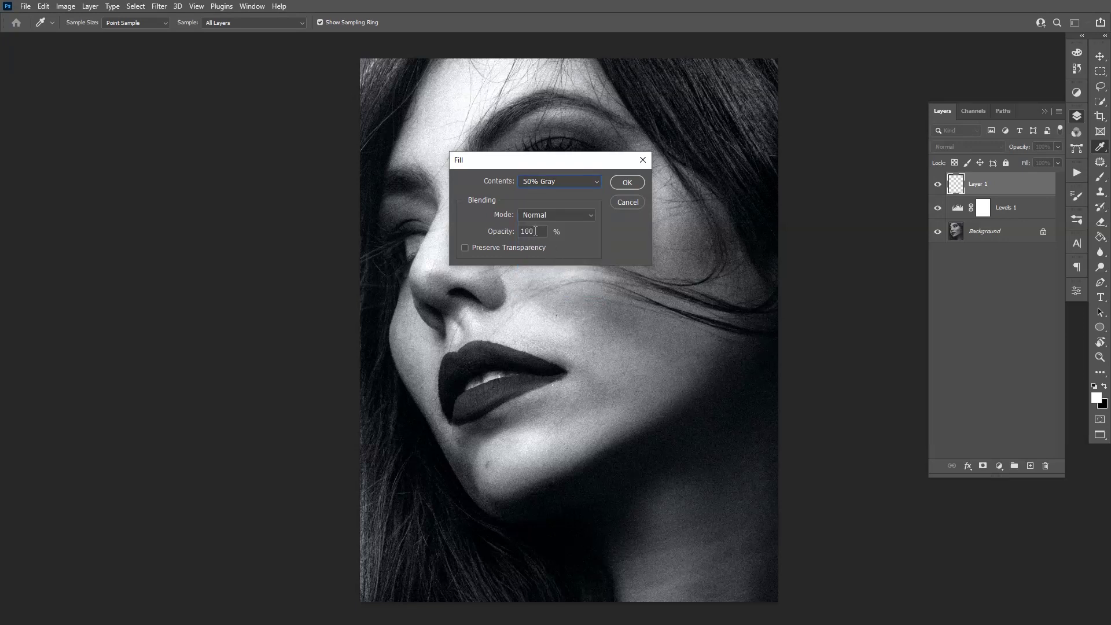
{"action": "left_click_drag", "start_coordinate": [535, 231], "coordinate": [517, 232]}
{"action": "left_click", "coordinate": [627, 183]}
Step: Convert Layer 1 to a smart object
{"action": "key", "text": "v"}
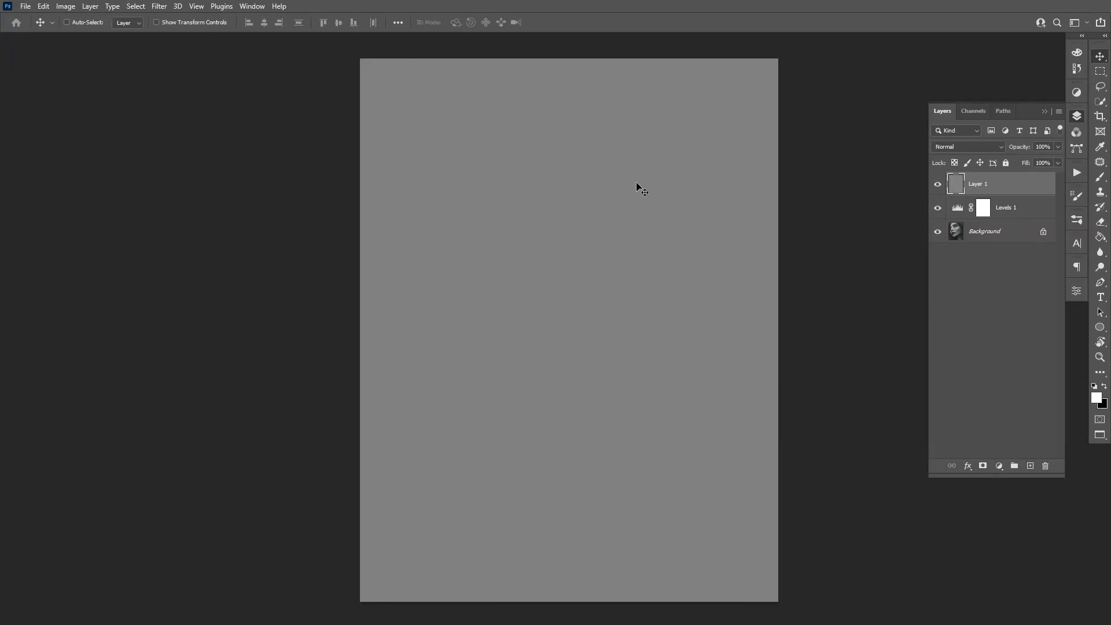
{"action": "right_click", "coordinate": [1002, 187]}
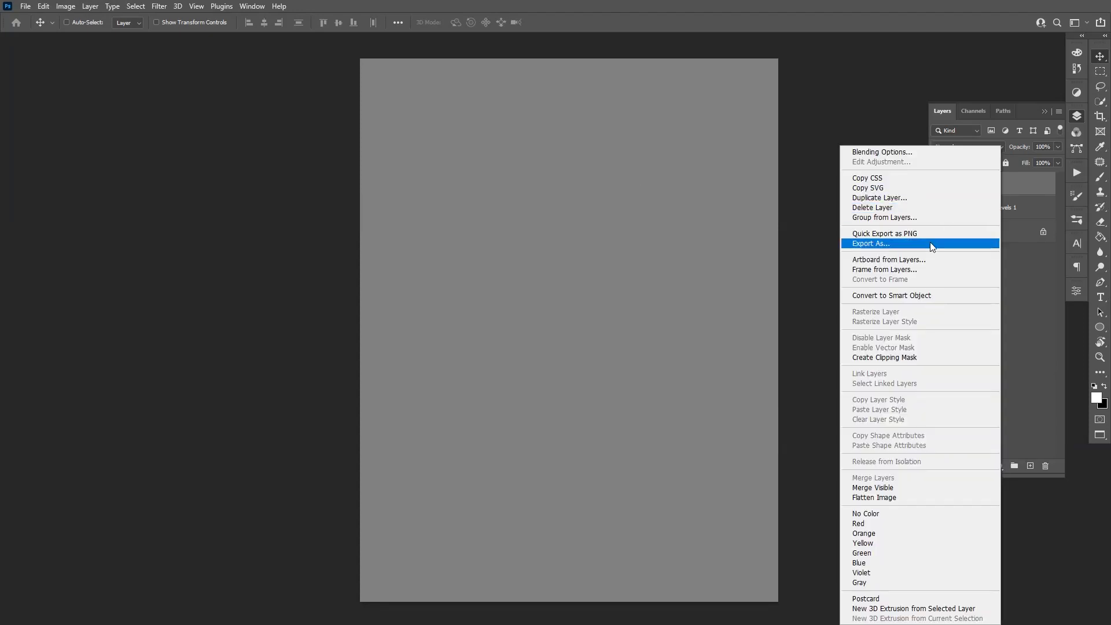
{"action": "left_click", "coordinate": [904, 298]}
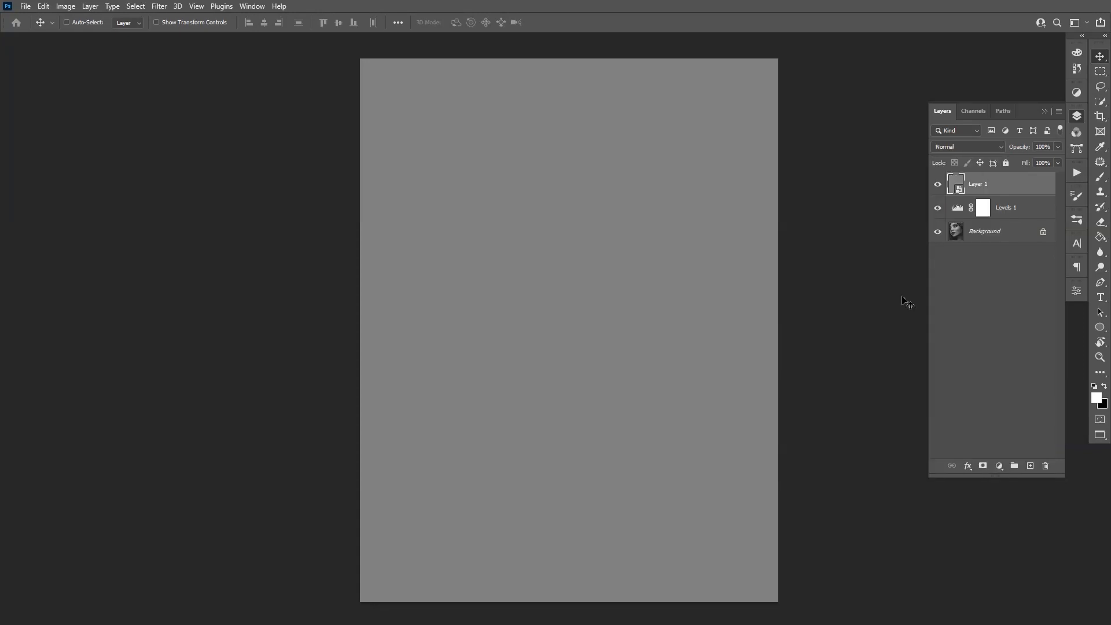
Step: In Filter Gallery, delete the old Torn Edges effect and keep Halftone Pattern selected
{"action": "left_click", "coordinate": [164, 10]}
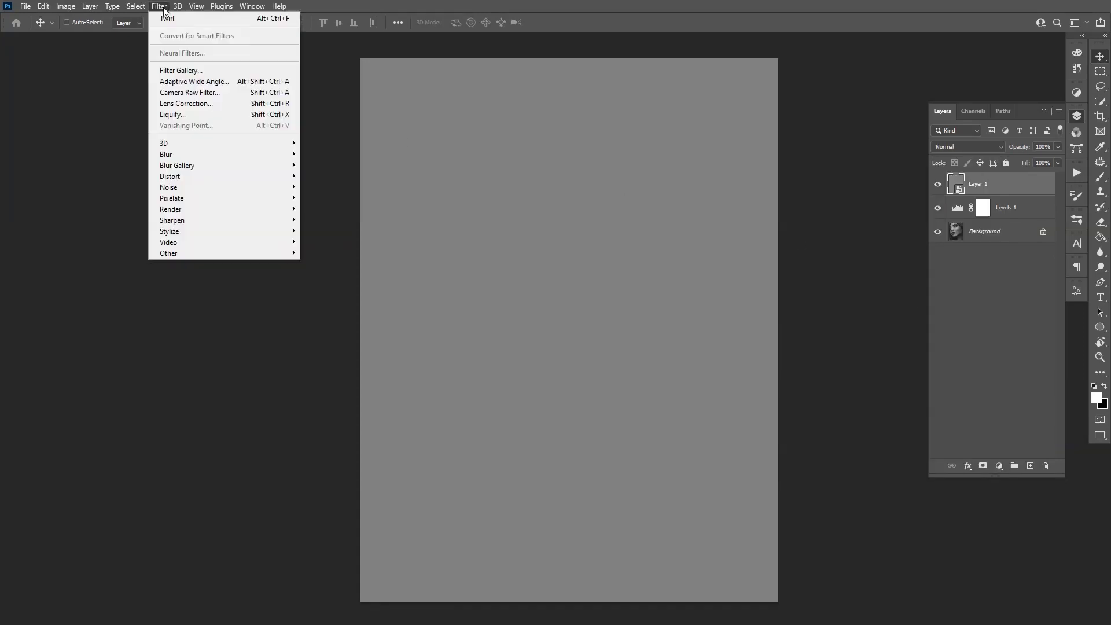
{"action": "left_click", "coordinate": [196, 71]}
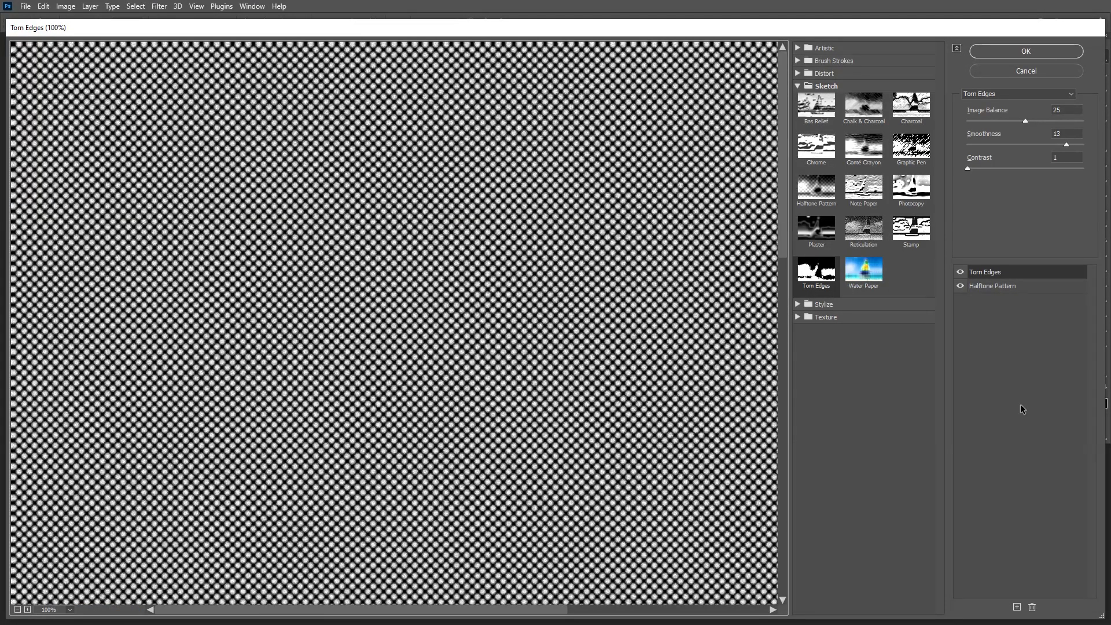
{"action": "left_click", "coordinate": [1036, 607]}
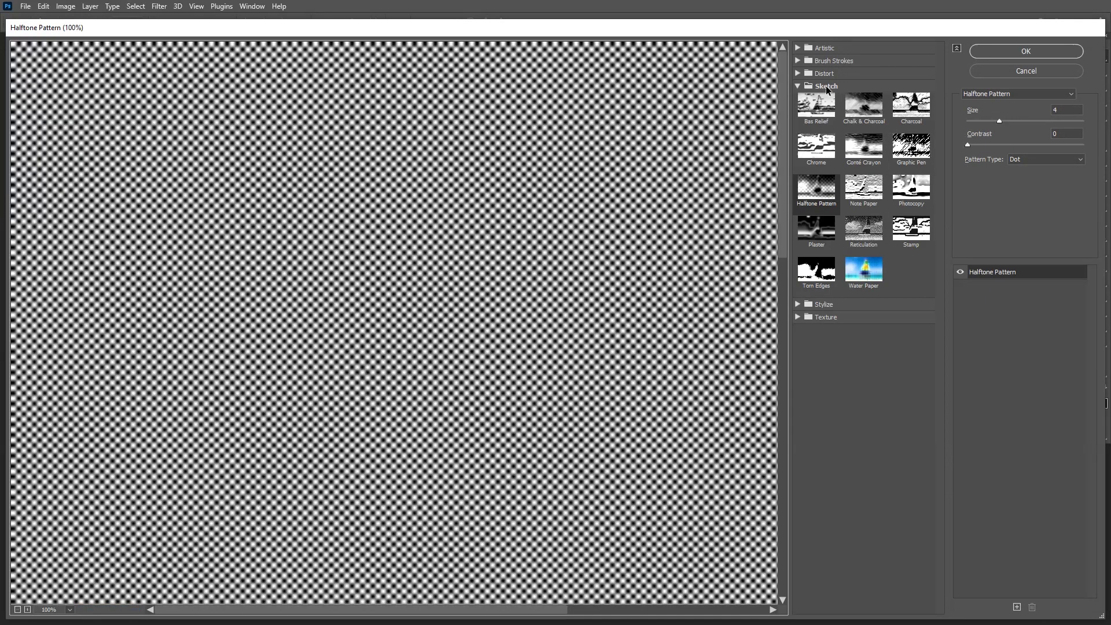
{"action": "left_click", "coordinate": [822, 191]}
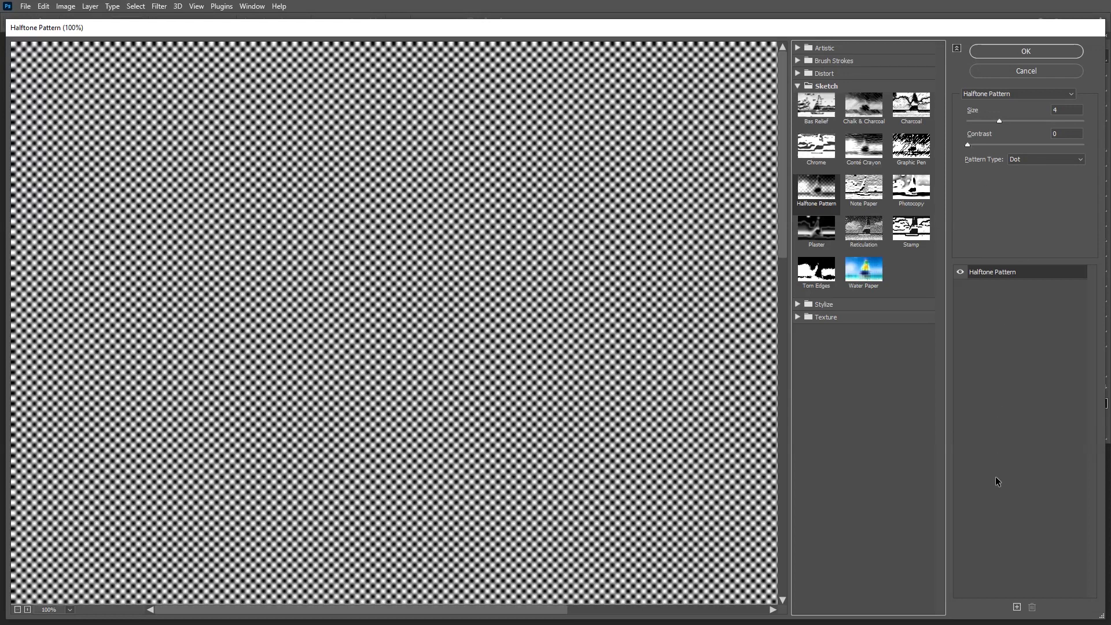
Step: Stack a new Torn Edges effect layer, compare it on and off, and lower Contrast to 7
{"action": "left_click", "coordinate": [1016, 607]}
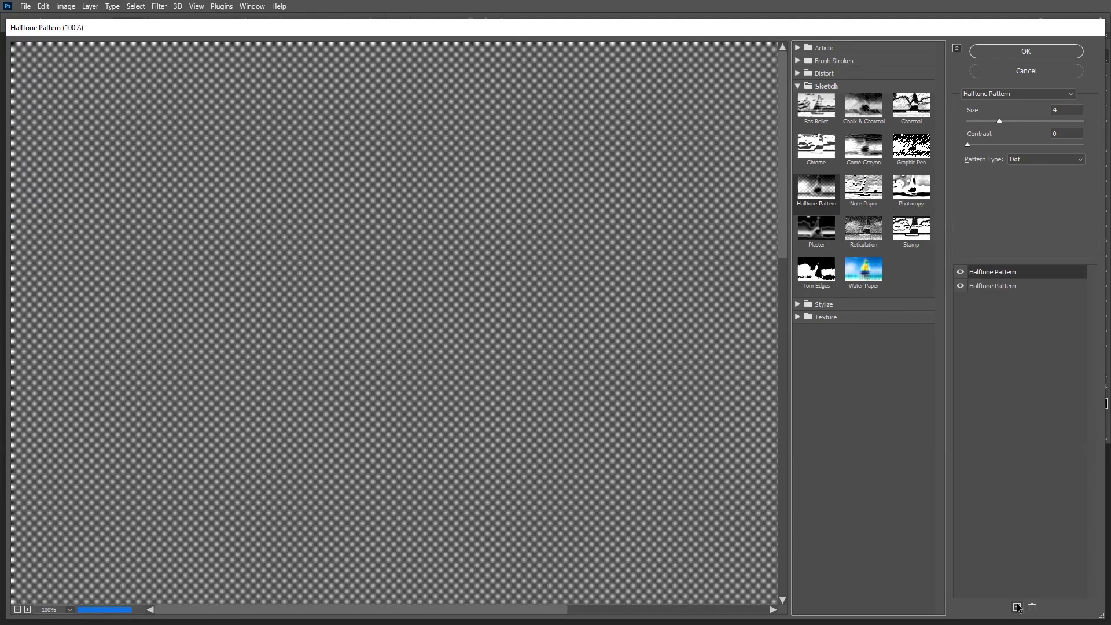
{"action": "left_click", "coordinate": [827, 274]}
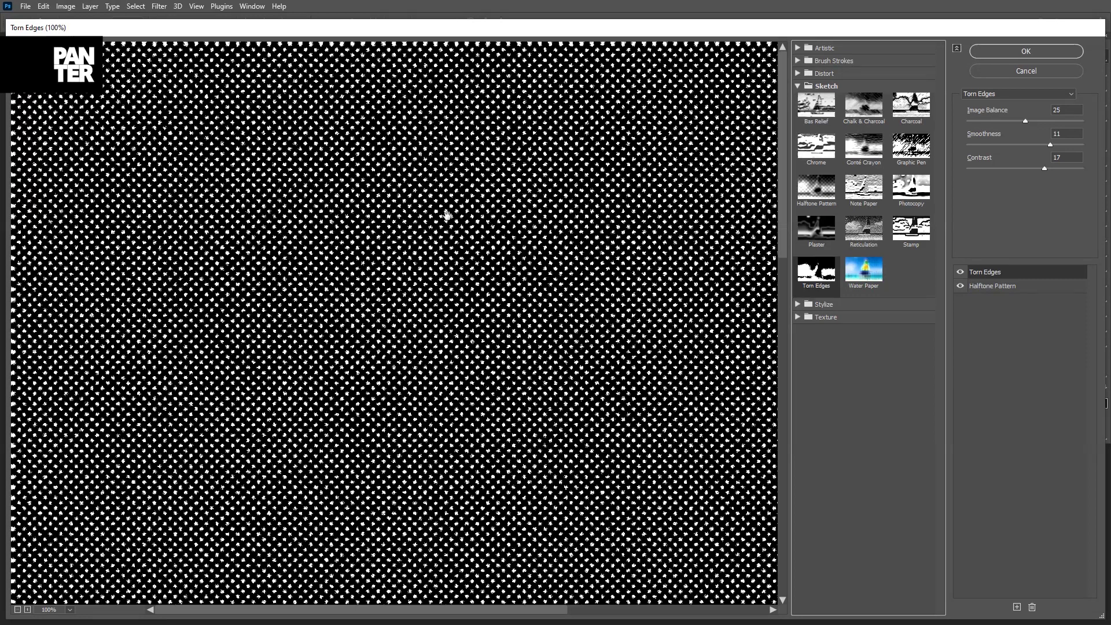
{"action": "left_click", "coordinate": [960, 273]}
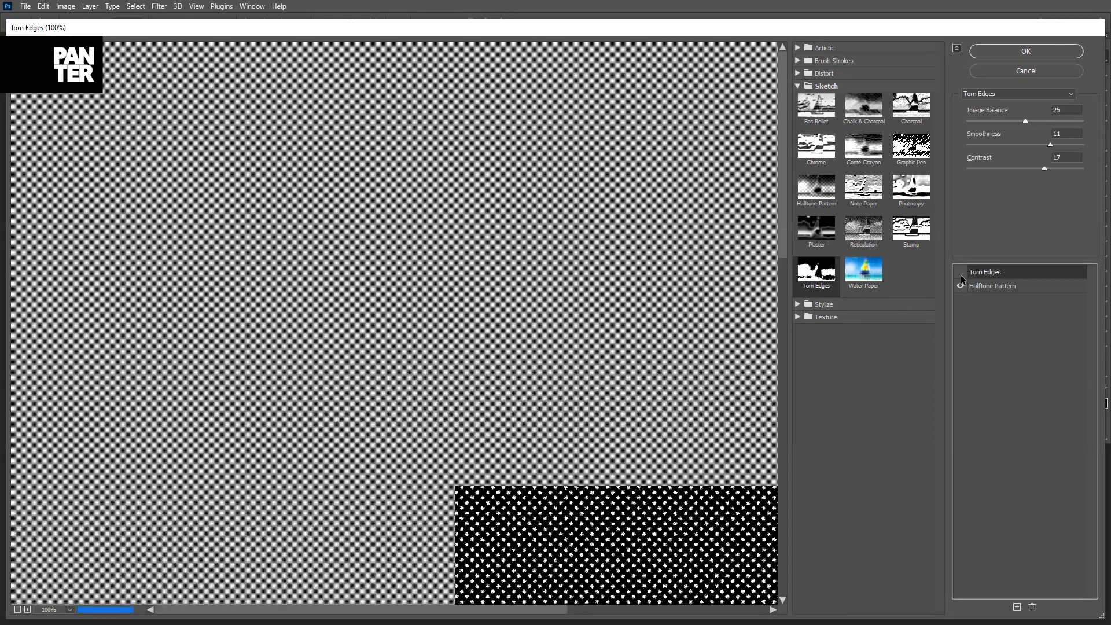
{"action": "left_click", "coordinate": [960, 274]}
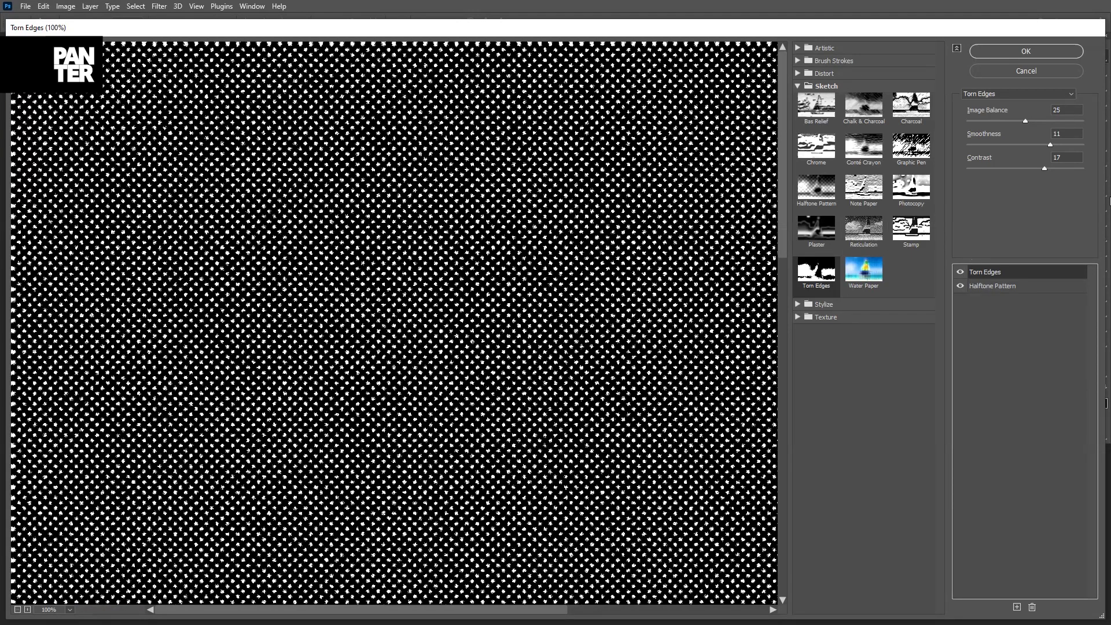
{"action": "left_click_drag", "start_coordinate": [1038, 167], "coordinate": [996, 175]}
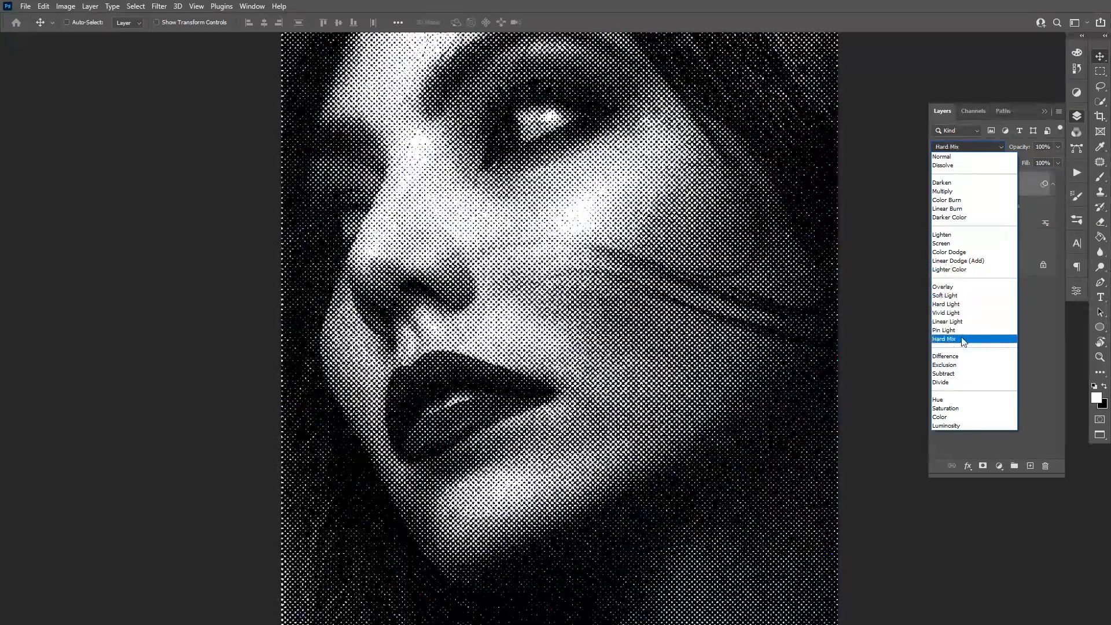
Step: Set Layer 1's blend mode to Hard Mix and zoom in to inspect the crisp dots
{"action": "left_click", "coordinate": [963, 340]}
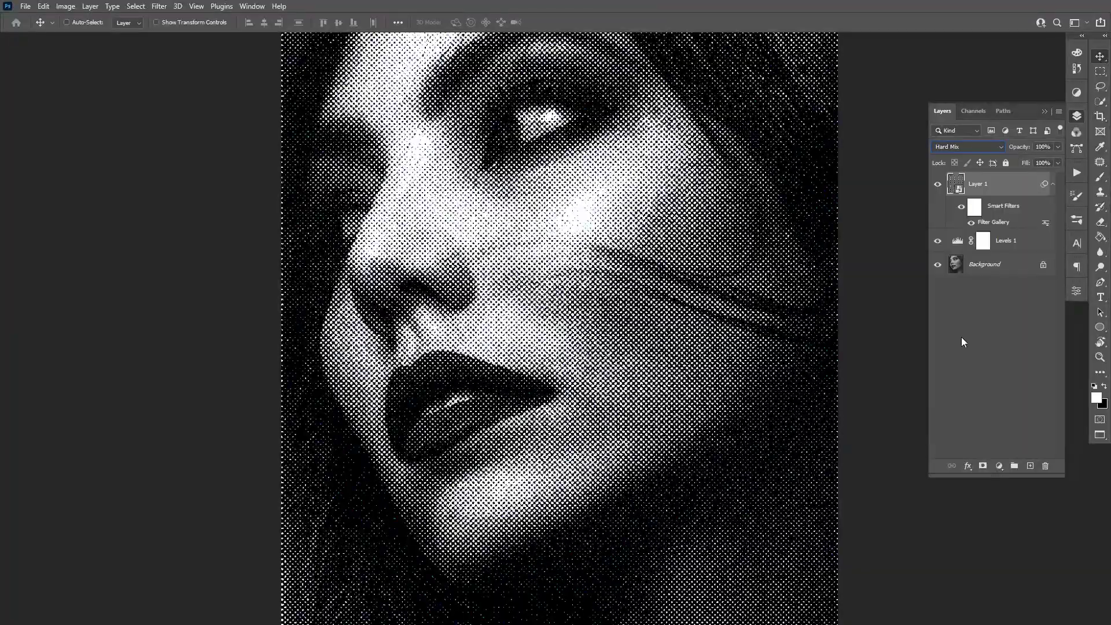
{"action": "scroll", "coordinate": [581, 253], "scroll_direction": "up", "scroll_amount": 3}
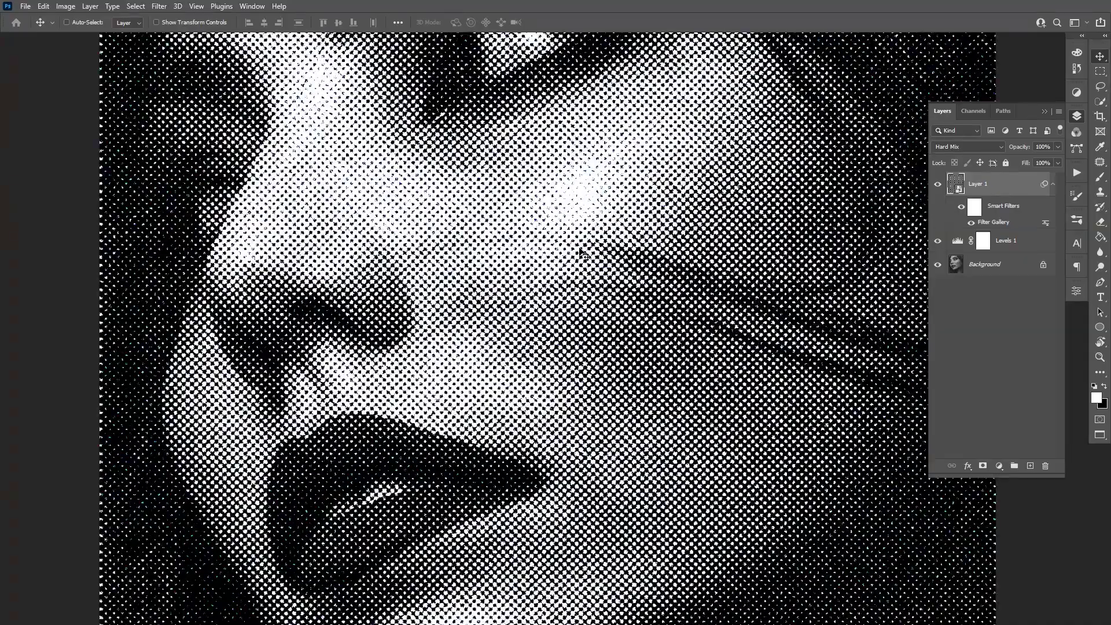
{"action": "scroll", "coordinate": [583, 253], "scroll_direction": "down", "scroll_amount": 1}
{"action": "scroll", "coordinate": [583, 253], "scroll_direction": "down", "scroll_amount": 2}
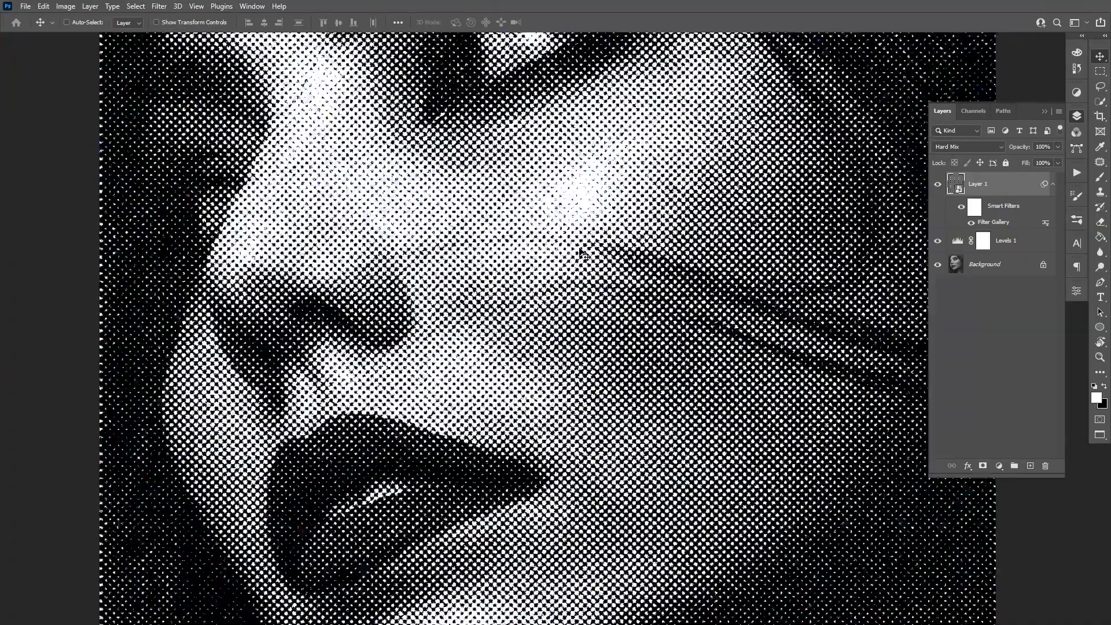
{"action": "scroll", "coordinate": [583, 253], "scroll_direction": "down", "scroll_amount": 1}
{"action": "scroll", "coordinate": [583, 253], "scroll_direction": "up", "scroll_amount": 3}
{"action": "scroll", "coordinate": [583, 253], "scroll_direction": "up", "scroll_amount": 4}
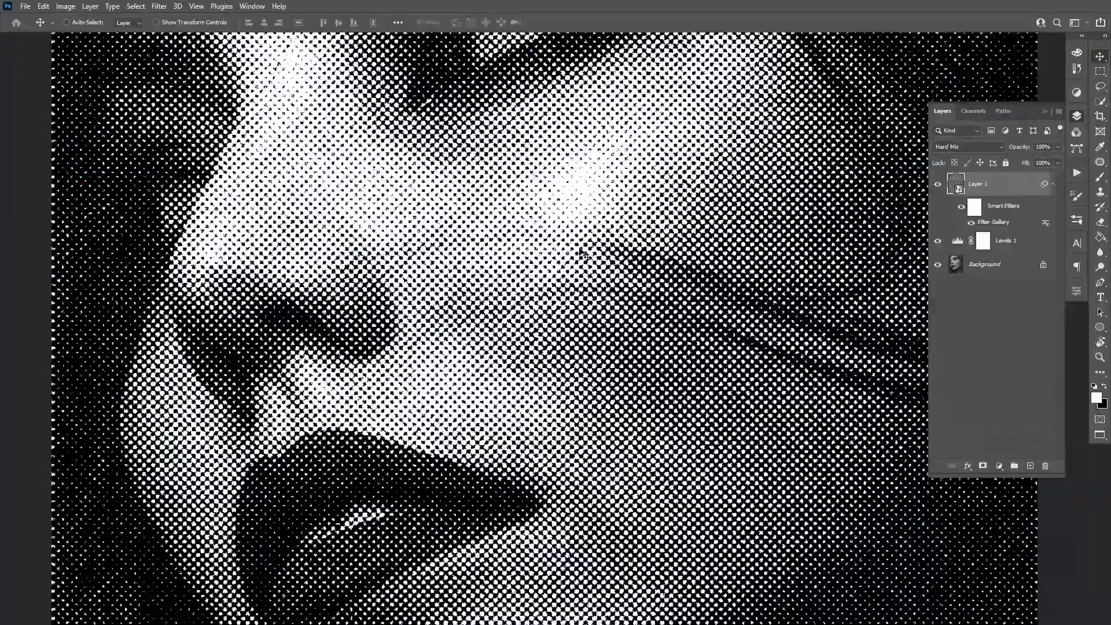
{"action": "scroll", "coordinate": [583, 253], "scroll_direction": "down", "scroll_amount": 3}
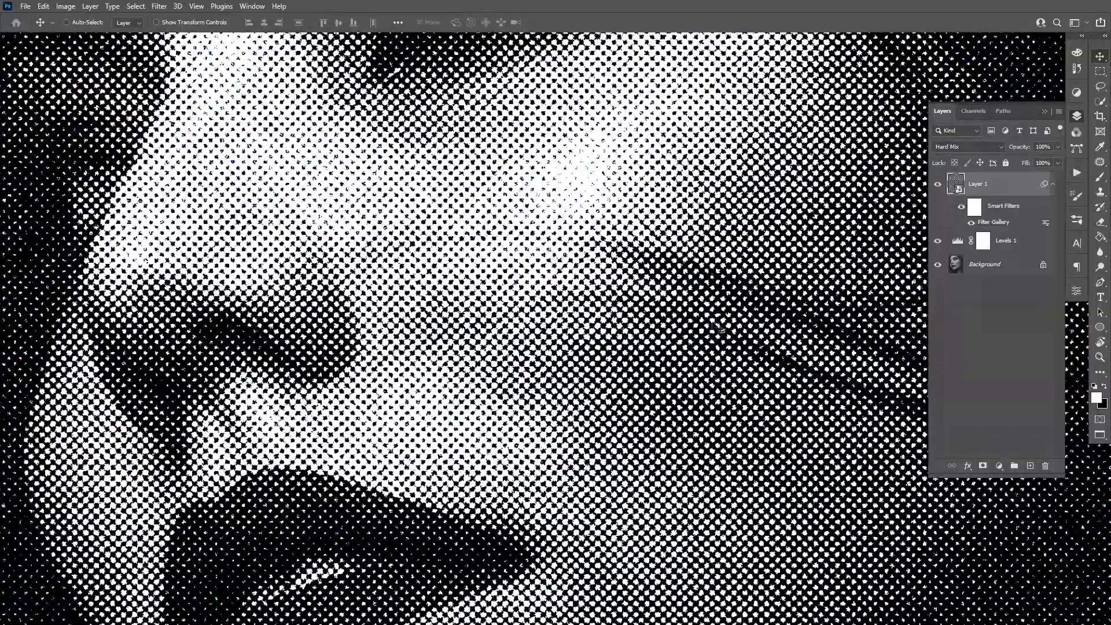
{"action": "scroll", "coordinate": [613, 278], "scroll_direction": "up", "scroll_amount": 5}
{"action": "scroll", "coordinate": [639, 280], "scroll_direction": "down", "scroll_amount": 4}
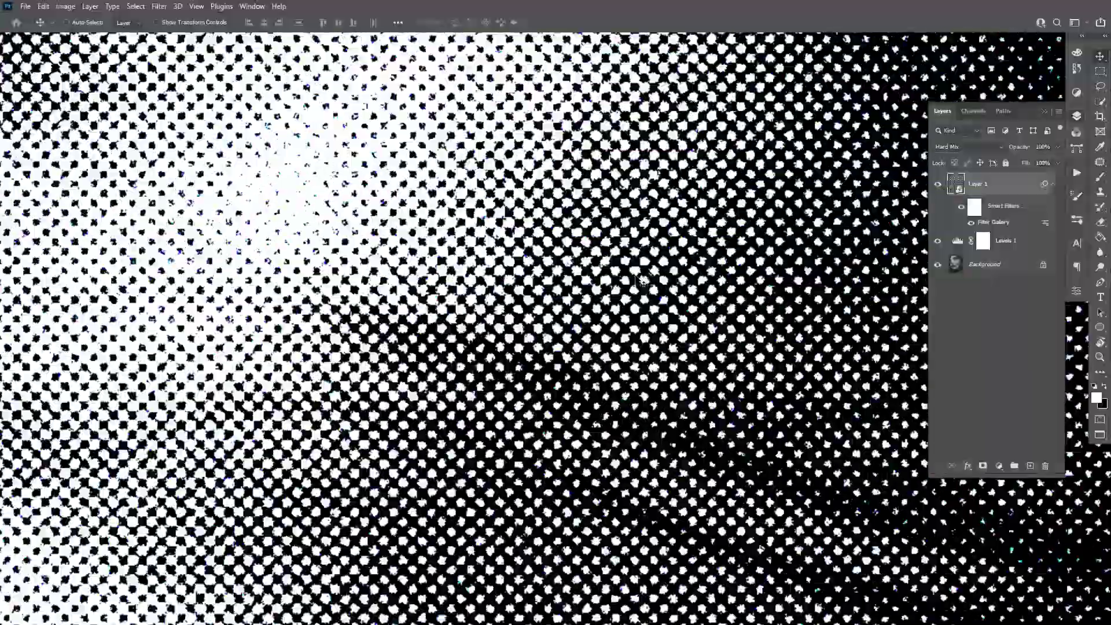
{"action": "scroll", "coordinate": [639, 282], "scroll_direction": "down", "scroll_amount": 3}
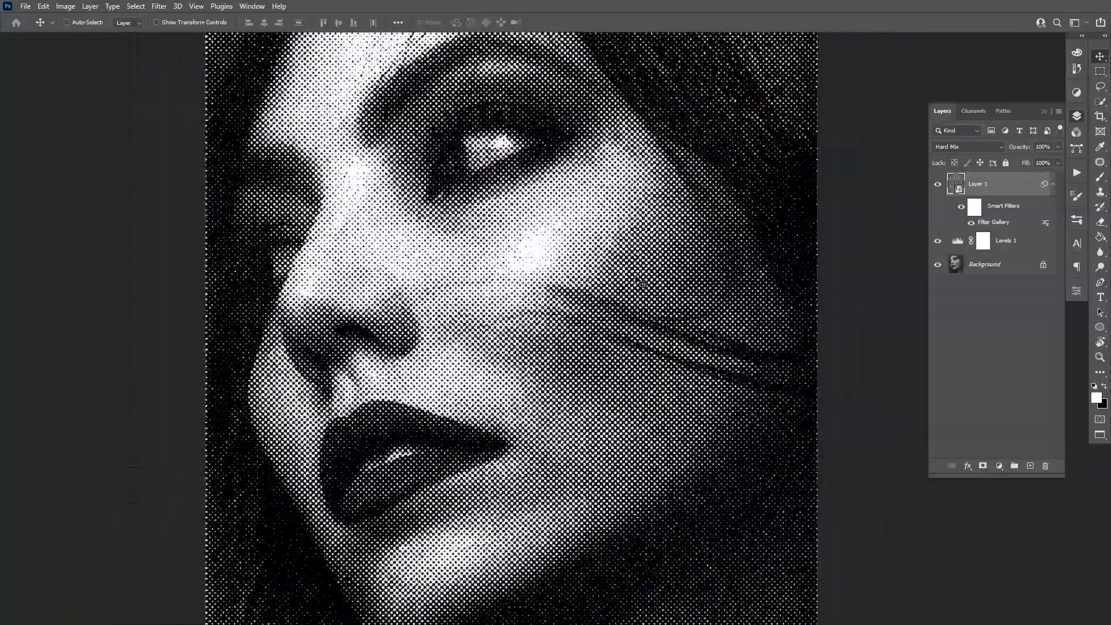
{"action": "scroll", "coordinate": [435, 303], "scroll_direction": "down", "scroll_amount": 3}
{"action": "scroll", "coordinate": [440, 283], "scroll_direction": "up", "scroll_amount": 5}
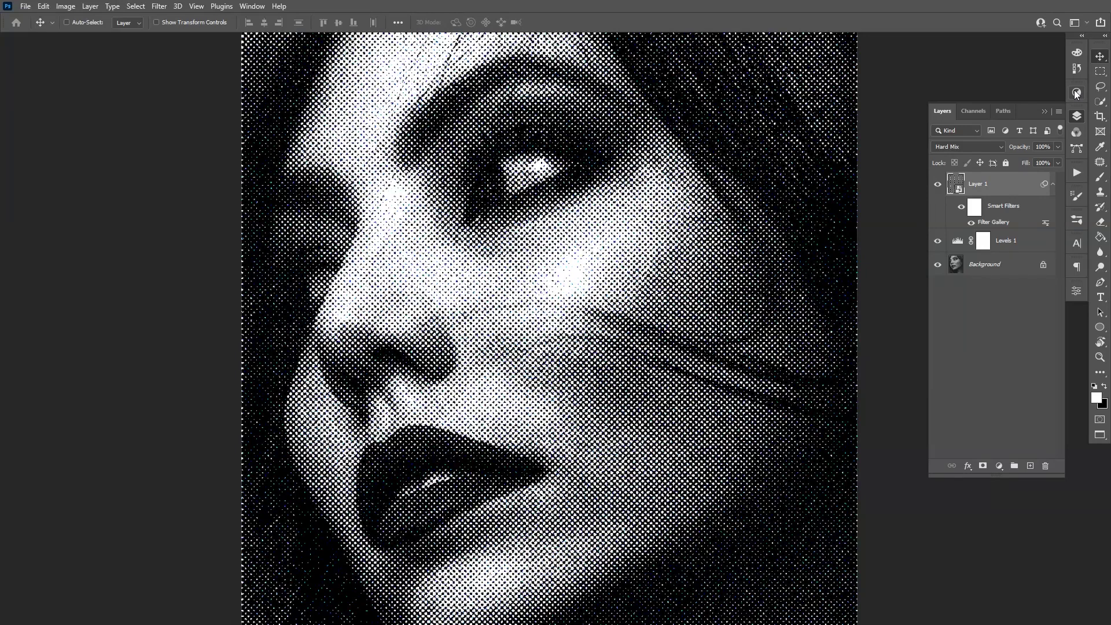
{"action": "left_click", "coordinate": [1076, 93]}
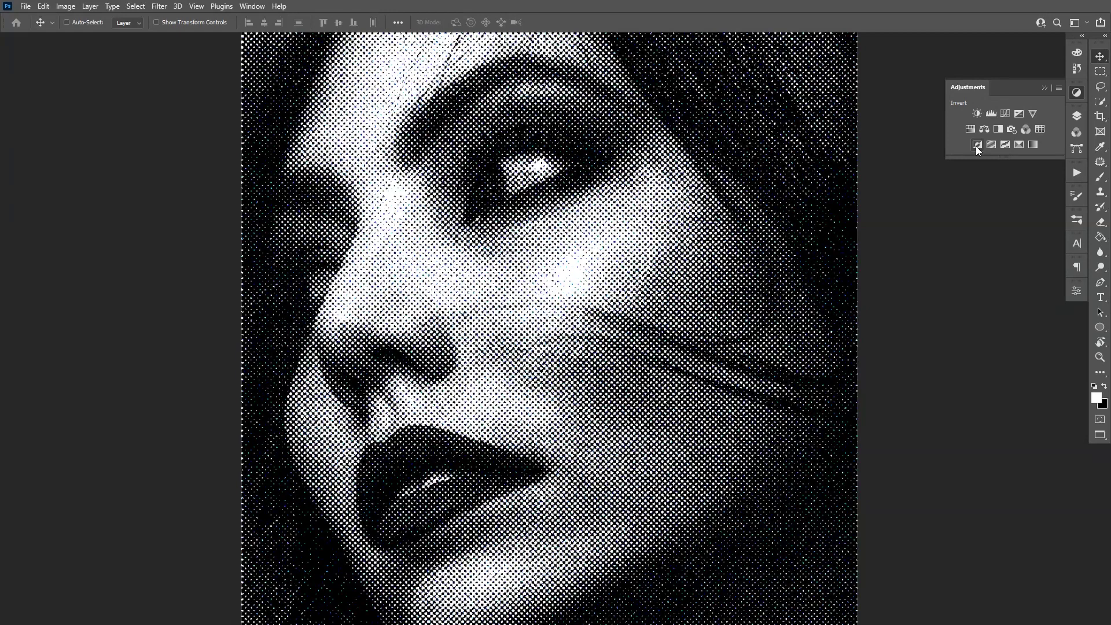
Step: Add an Invert adjustment layer and clip it to Layer 1 only
{"action": "left_click", "coordinate": [977, 144]}
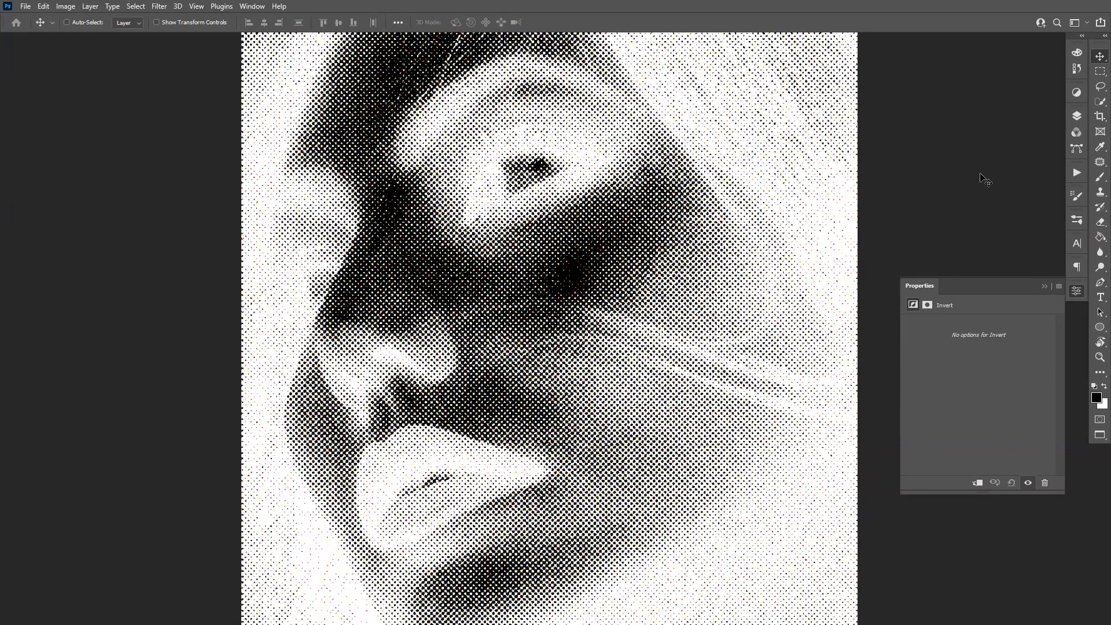
{"action": "left_click", "coordinate": [1044, 286]}
{"action": "left_click", "coordinate": [1076, 116]}
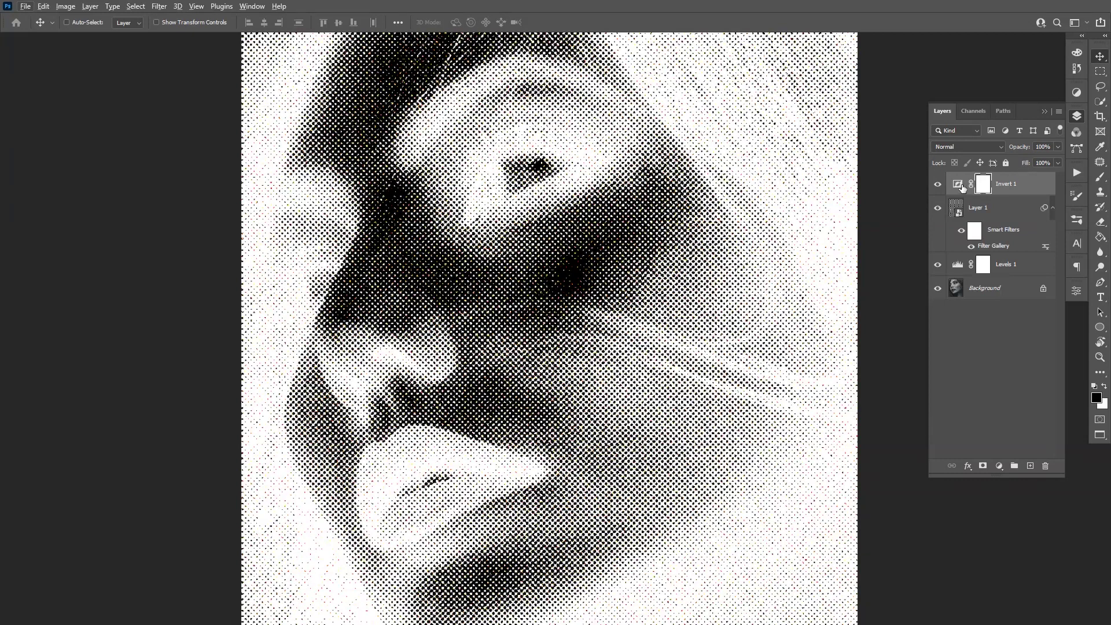
{"action": "key", "text": "x"}
{"action": "left_click", "coordinate": [962, 187]}
{"action": "left_click_drag", "start_coordinate": [971, 195], "coordinate": [971, 192]}
{"action": "left_click_drag", "start_coordinate": [971, 191], "coordinate": [979, 195]}
{"action": "left_click", "coordinate": [979, 195], "text": "alt"}
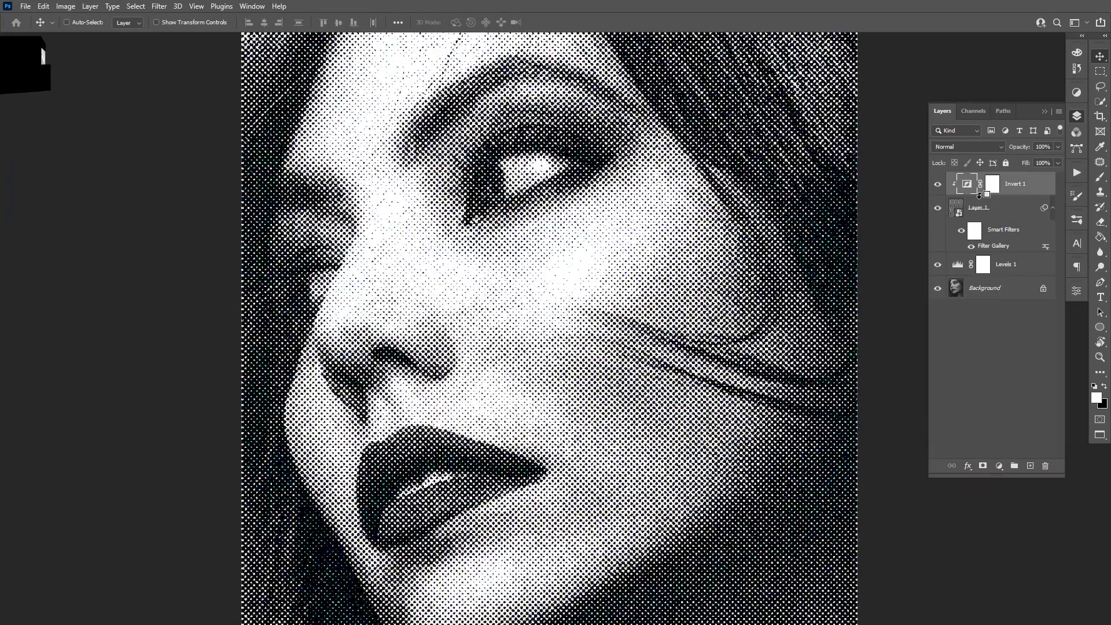
Step: Toggle Invert 1 off and on to compare the flipped dots, then make Layer 1 active
{"action": "scroll", "coordinate": [711, 230], "scroll_direction": "down", "scroll_amount": 3}
{"action": "scroll", "coordinate": [711, 230], "scroll_direction": "up", "scroll_amount": 10}
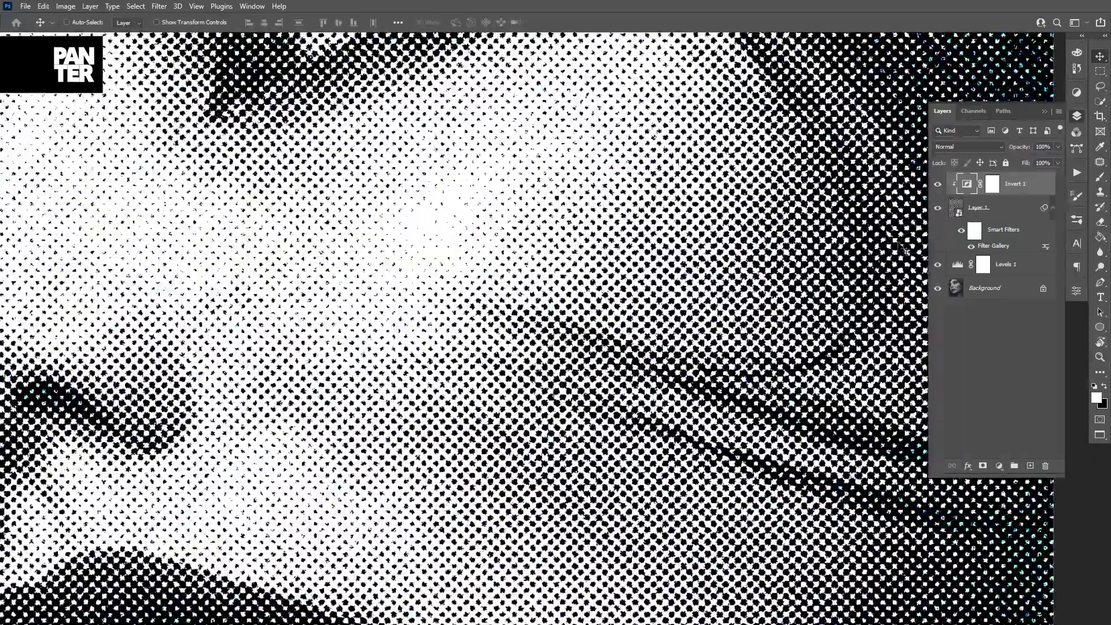
{"action": "left_click", "coordinate": [935, 188]}
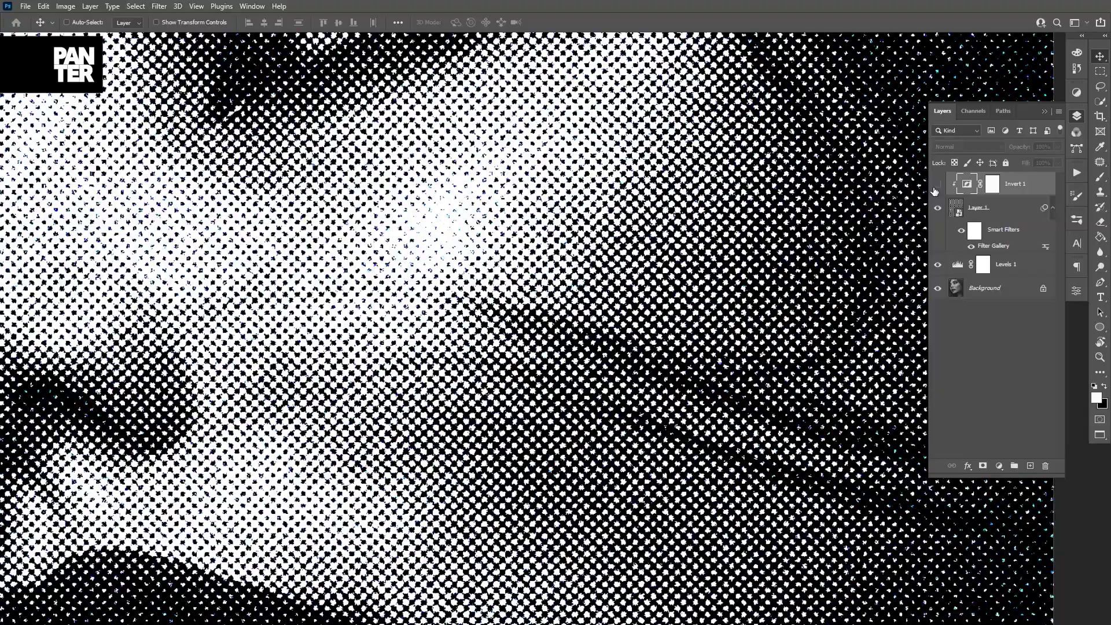
{"action": "left_click", "coordinate": [935, 186]}
{"action": "scroll", "coordinate": [648, 253], "scroll_direction": "down", "scroll_amount": 3}
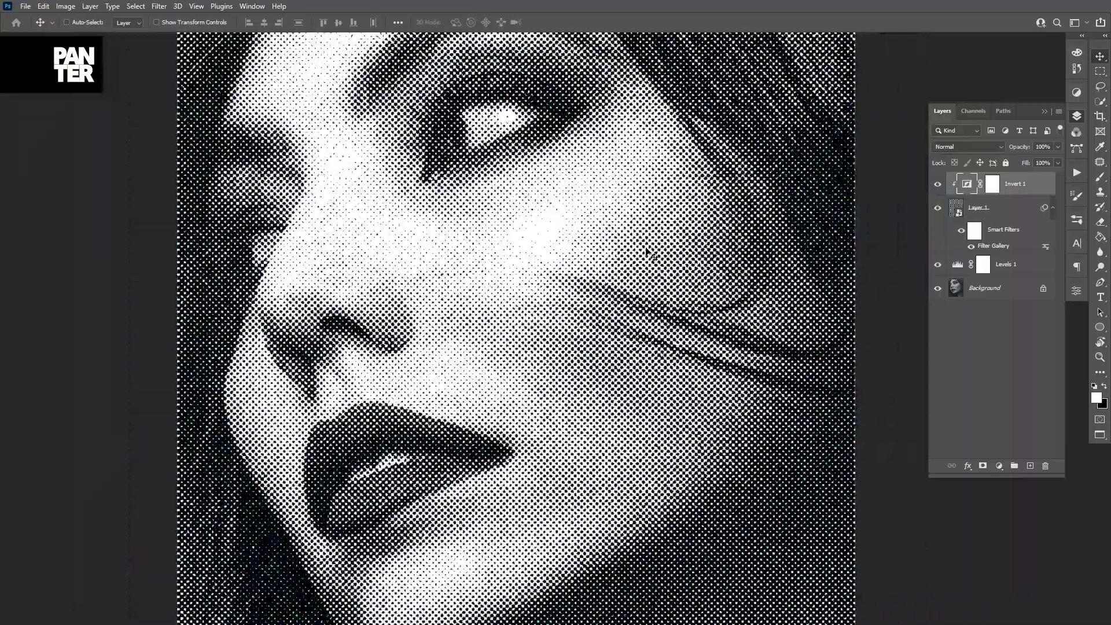
{"action": "scroll", "coordinate": [647, 253], "scroll_direction": "down", "scroll_amount": 4}
{"action": "scroll", "coordinate": [608, 283], "scroll_direction": "up", "scroll_amount": 3}
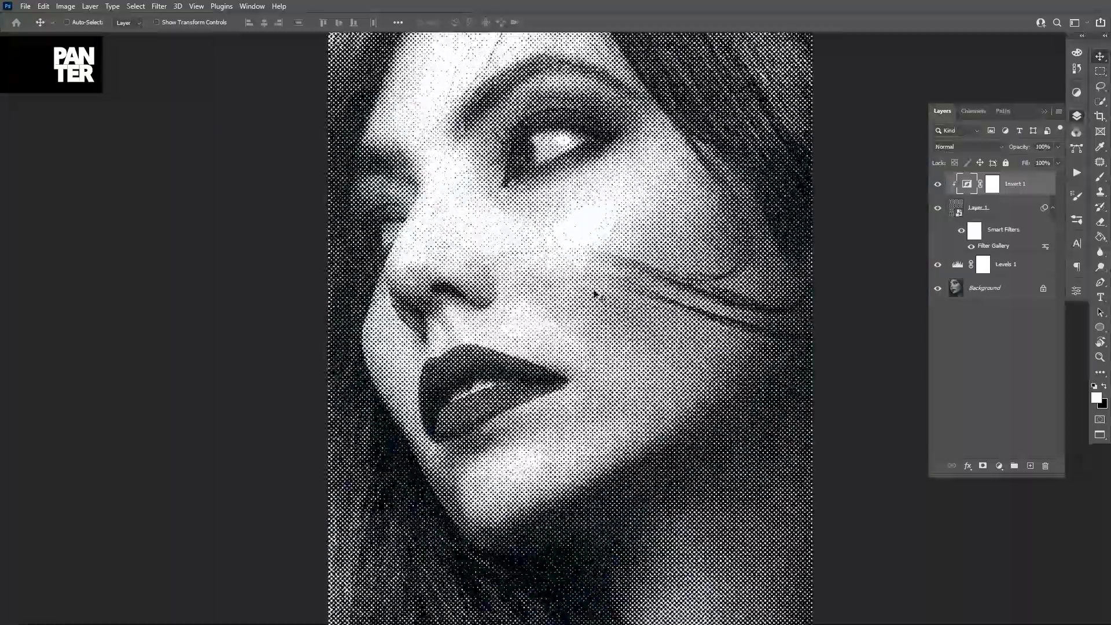
{"action": "scroll", "coordinate": [594, 293], "scroll_direction": "down", "scroll_amount": 4}
{"action": "scroll", "coordinate": [594, 293], "scroll_direction": "up", "scroll_amount": 4}
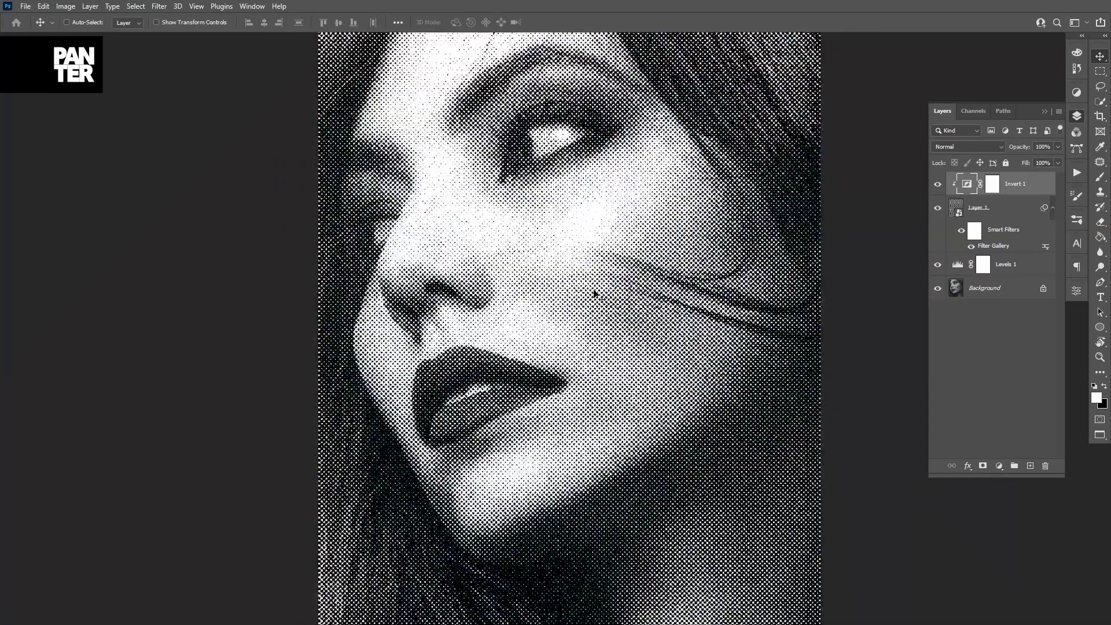
{"action": "scroll", "coordinate": [594, 293], "scroll_direction": "up", "scroll_amount": 1}
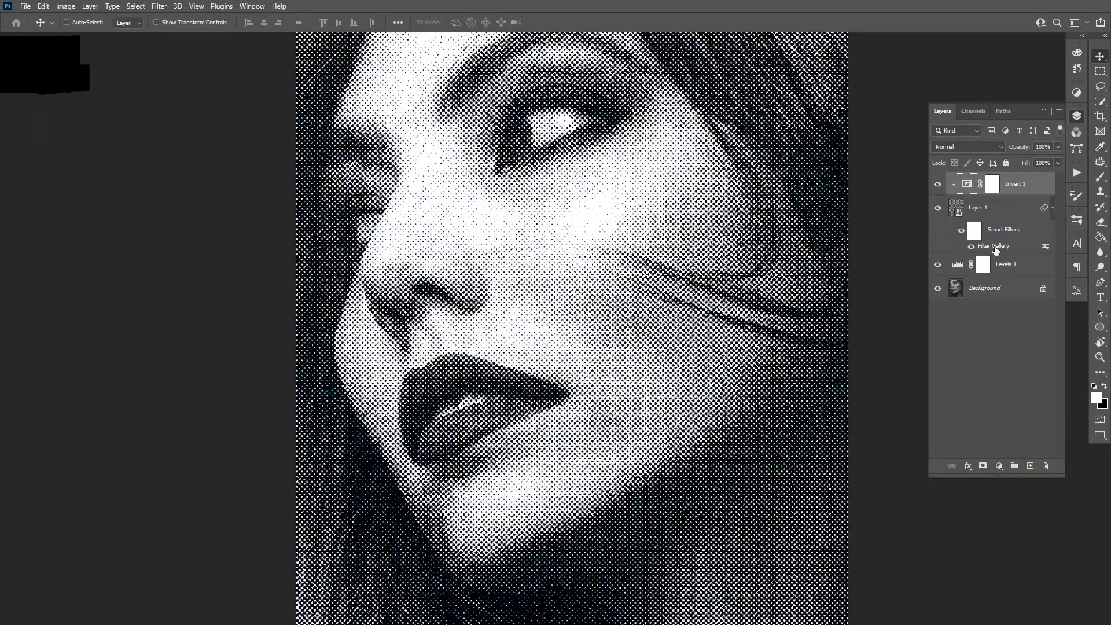
{"action": "key", "text": "alt+bracketleft"}
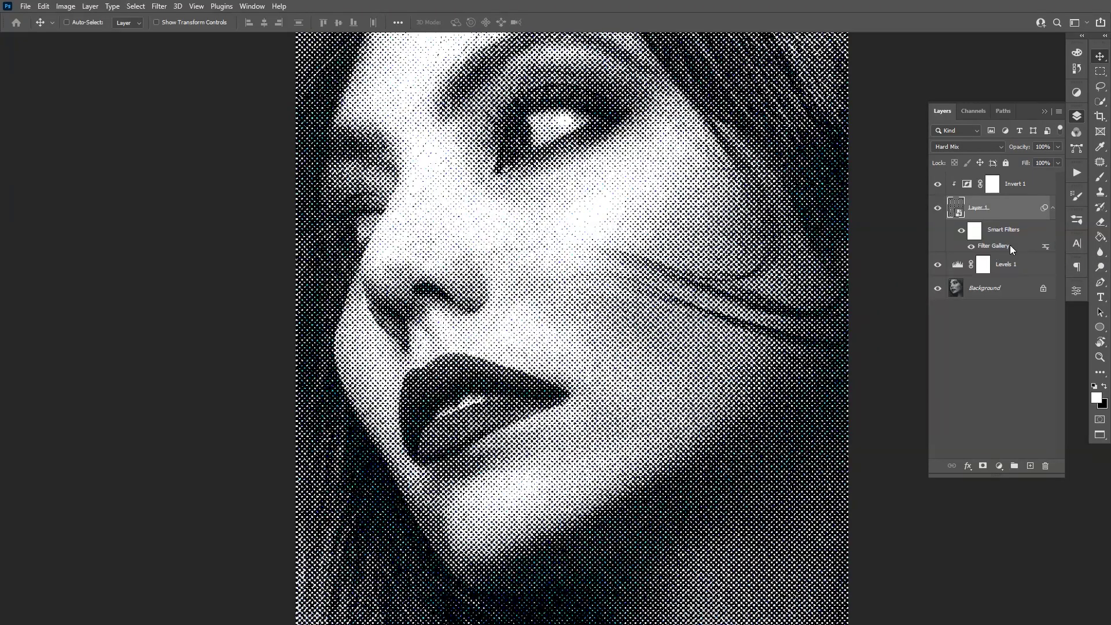
Step: Change the Halftone Pattern dot Size to 6 in Layer 1's Filter Gallery and inspect the result
{"action": "double_click", "coordinate": [991, 245]}
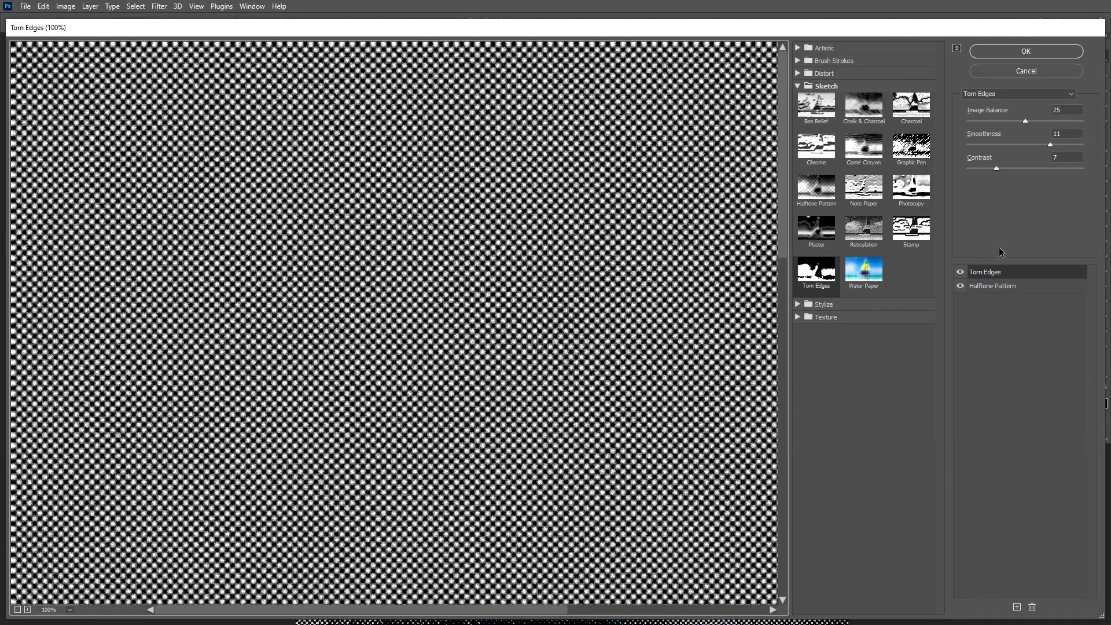
{"action": "left_click", "coordinate": [987, 287]}
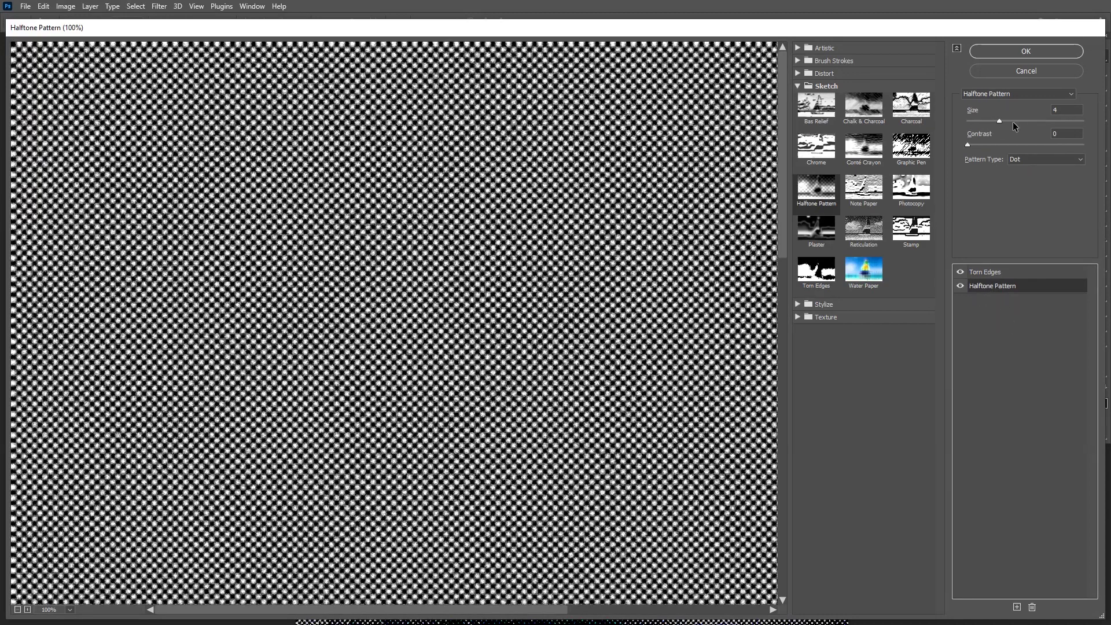
{"action": "left_click", "coordinate": [1012, 122]}
{"action": "left_click", "coordinate": [1020, 120]}
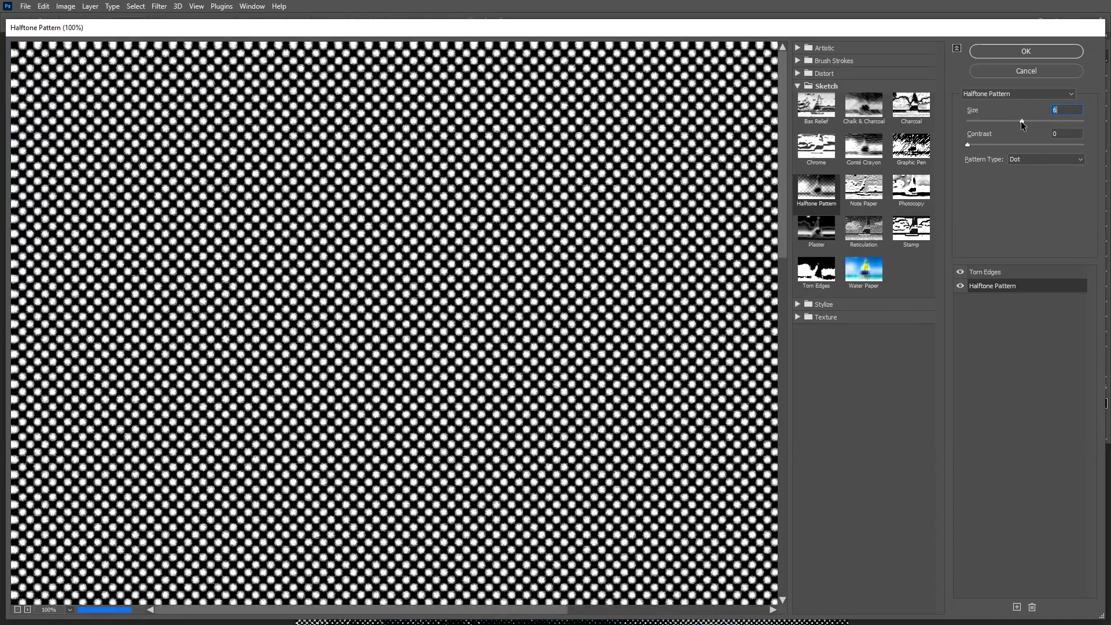
{"action": "left_click", "coordinate": [1018, 53]}
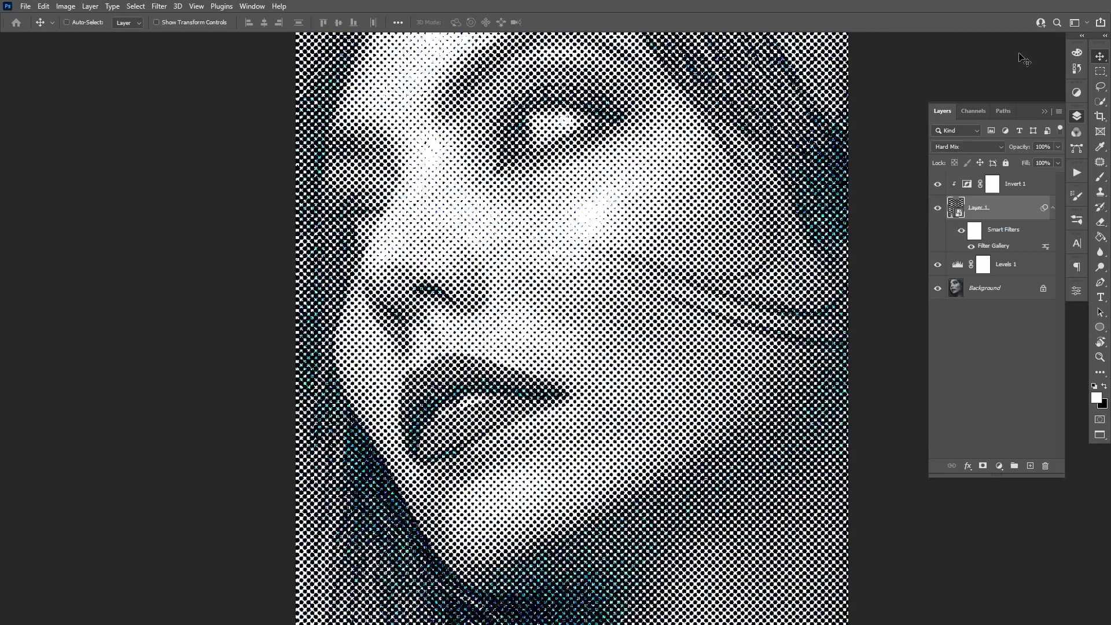
{"action": "scroll", "coordinate": [668, 272], "scroll_direction": "down", "scroll_amount": 3}
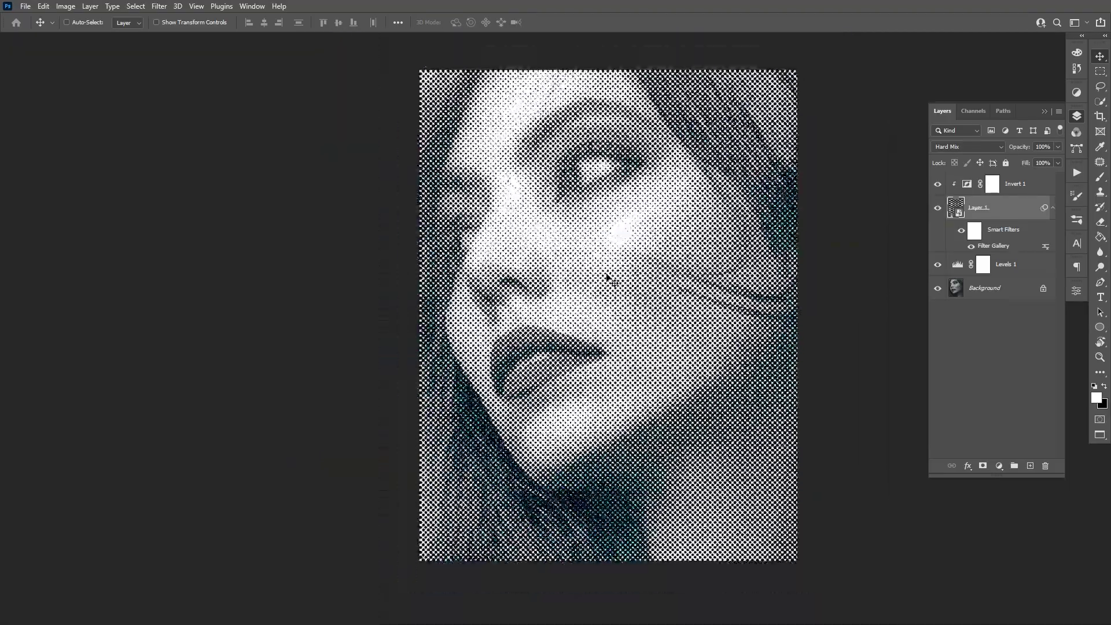
{"action": "scroll", "coordinate": [608, 279], "scroll_direction": "up", "scroll_amount": 2}
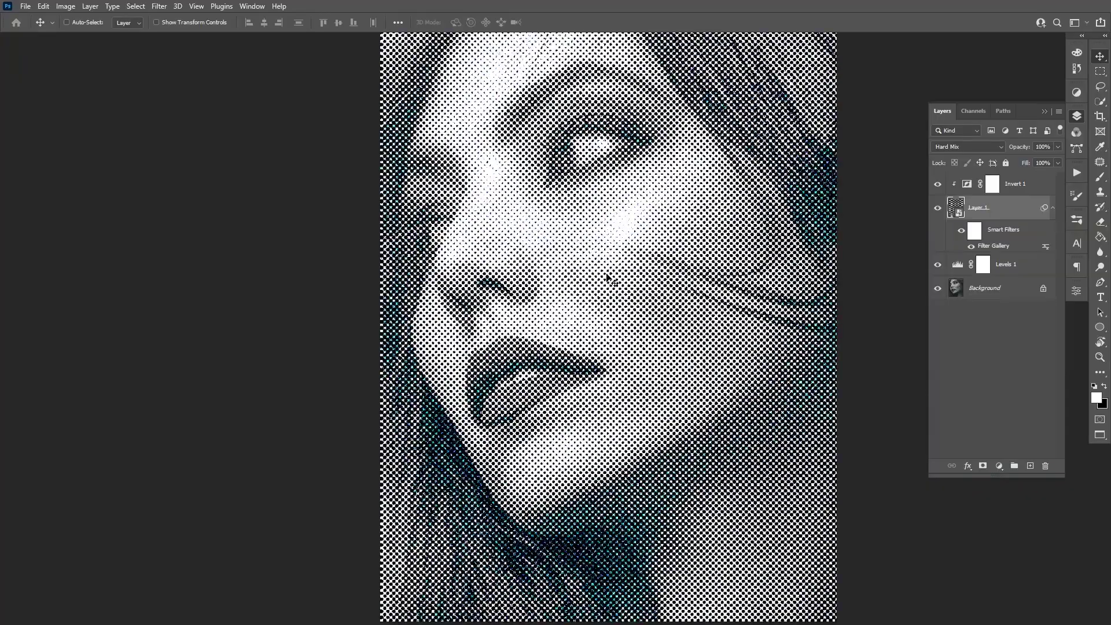
{"action": "scroll", "coordinate": [608, 279], "scroll_direction": "up", "scroll_amount": 2}
{"action": "scroll", "coordinate": [608, 278], "scroll_direction": "down", "scroll_amount": 7}
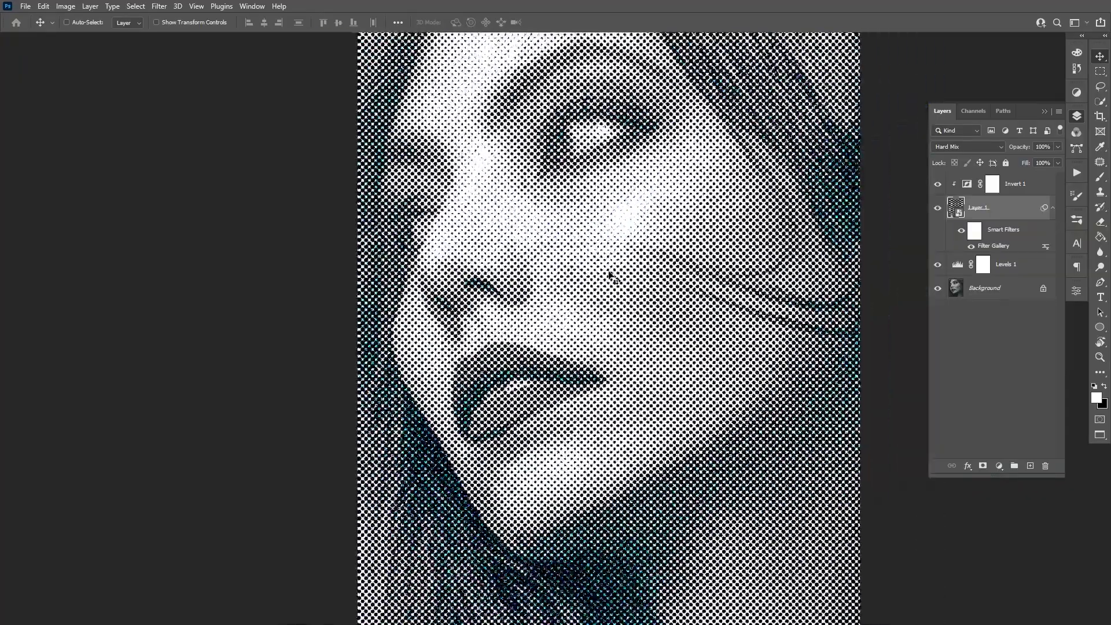
{"action": "scroll", "coordinate": [609, 272], "scroll_direction": "up", "scroll_amount": 2}
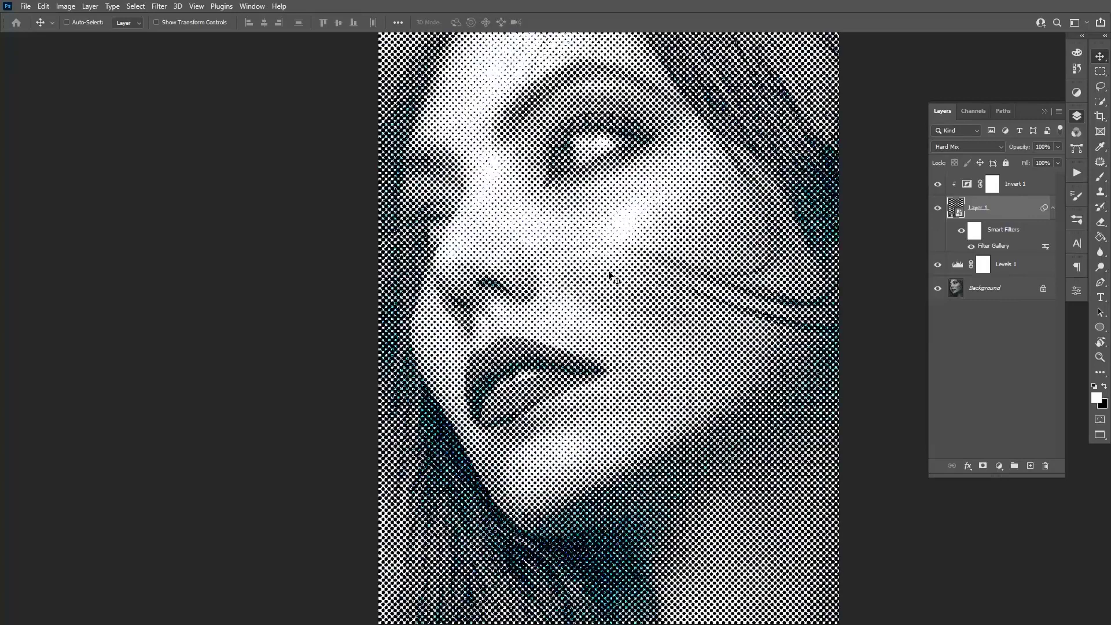
Step: Reduce the Halftone Pattern Size slightly so the dots become finer
{"action": "double_click", "coordinate": [994, 246]}
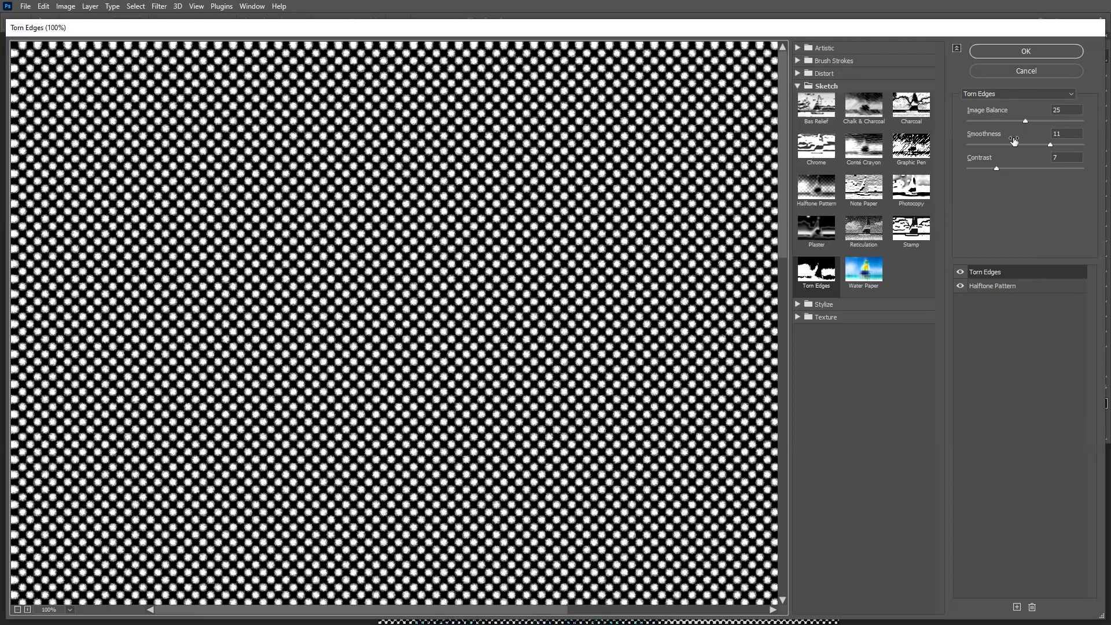
{"action": "left_click", "coordinate": [1001, 285]}
{"action": "left_click_drag", "start_coordinate": [1016, 123], "coordinate": [1009, 119]}
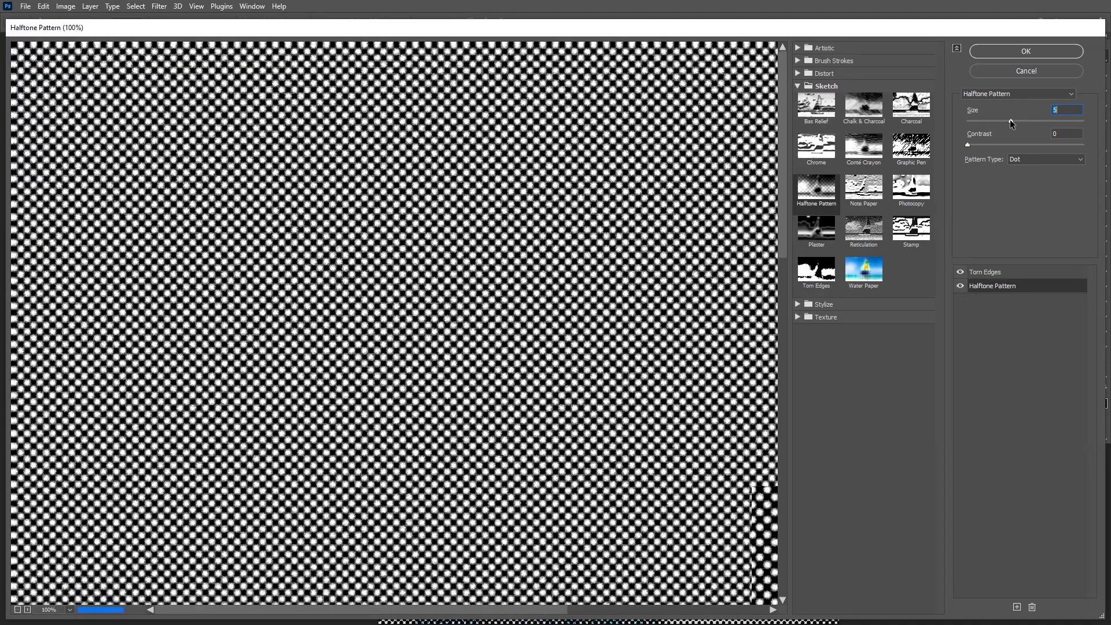
{"action": "left_click", "coordinate": [1012, 47]}
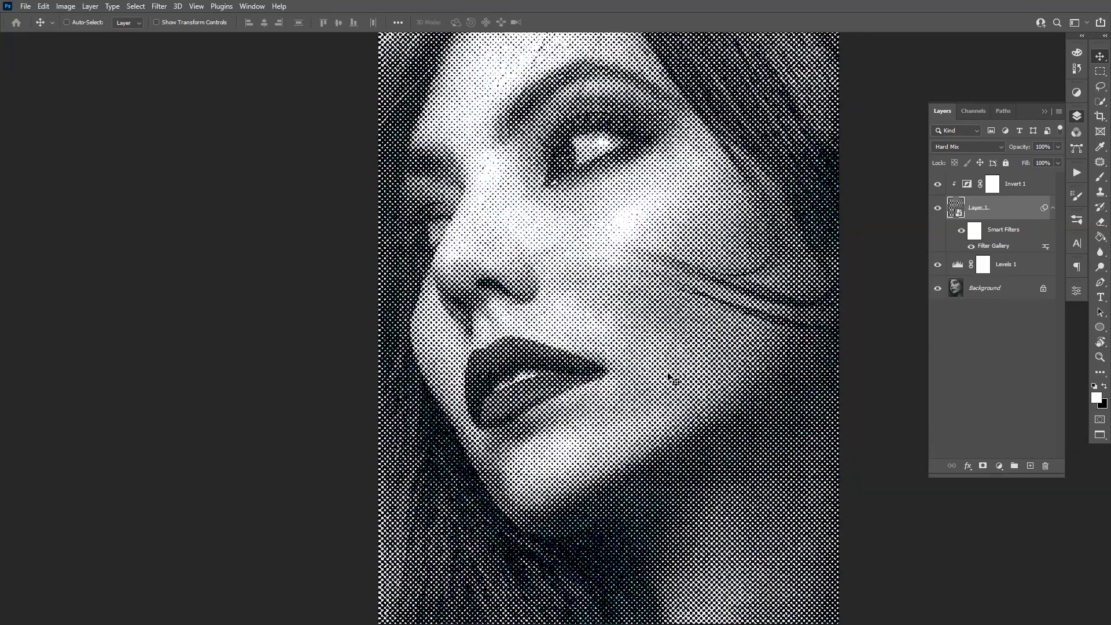
{"action": "scroll", "coordinate": [670, 377], "scroll_direction": "down", "scroll_amount": 1}
Step: Raise the Levels 1 black input to 41 to darken the shadows
{"action": "scroll", "coordinate": [670, 376], "scroll_direction": "up", "scroll_amount": 1}
{"action": "double_click", "coordinate": [958, 264]}
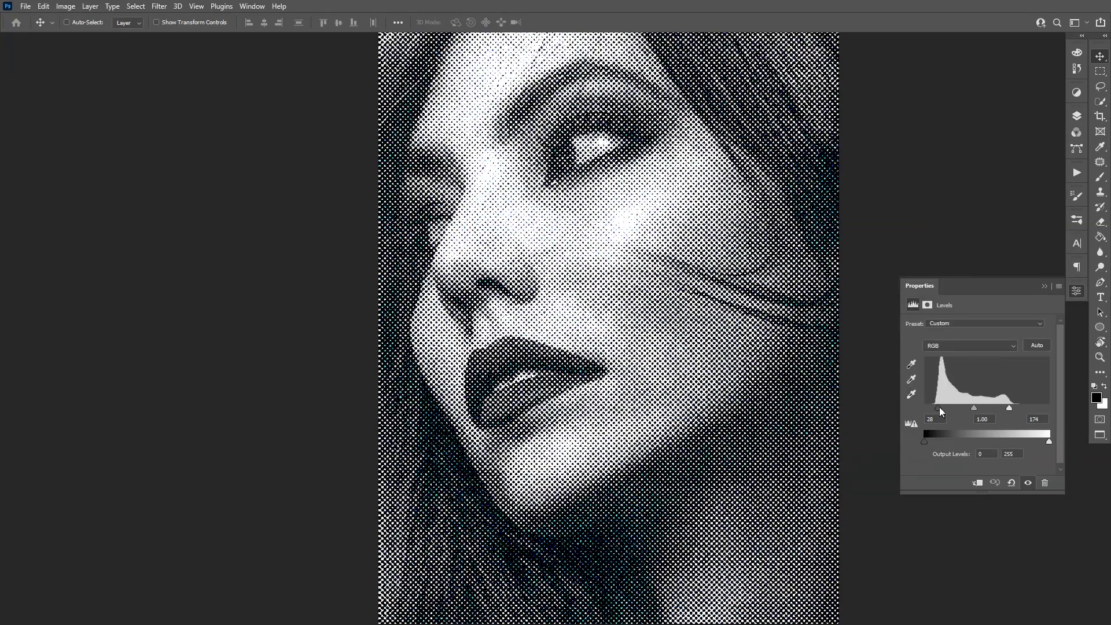
{"action": "mouse_move", "coordinate": [940, 408]}
{"action": "left_mouse_down"}
{"action": "mouse_move", "coordinate": [928, 407]}
{"action": "mouse_move", "coordinate": [949, 408]}
{"action": "left_mouse_up"}
{"action": "scroll", "coordinate": [735, 346], "scroll_direction": "down", "scroll_amount": 2}
{"action": "scroll", "coordinate": [735, 346], "scroll_direction": "up", "scroll_amount": 1}
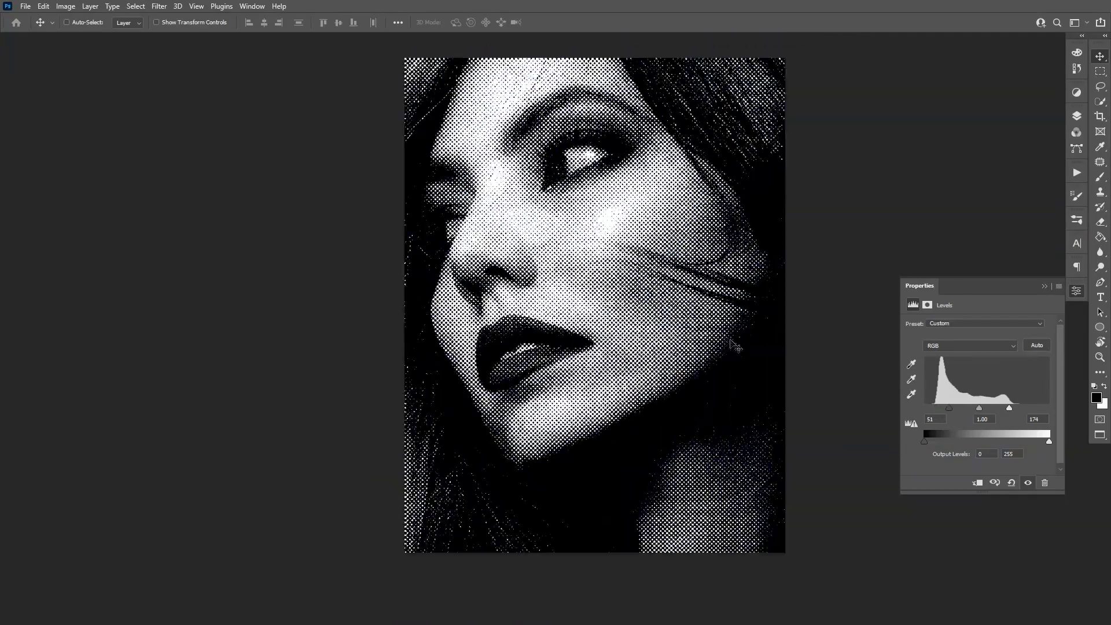
{"action": "scroll", "coordinate": [735, 346], "scroll_direction": "up", "scroll_amount": 1}
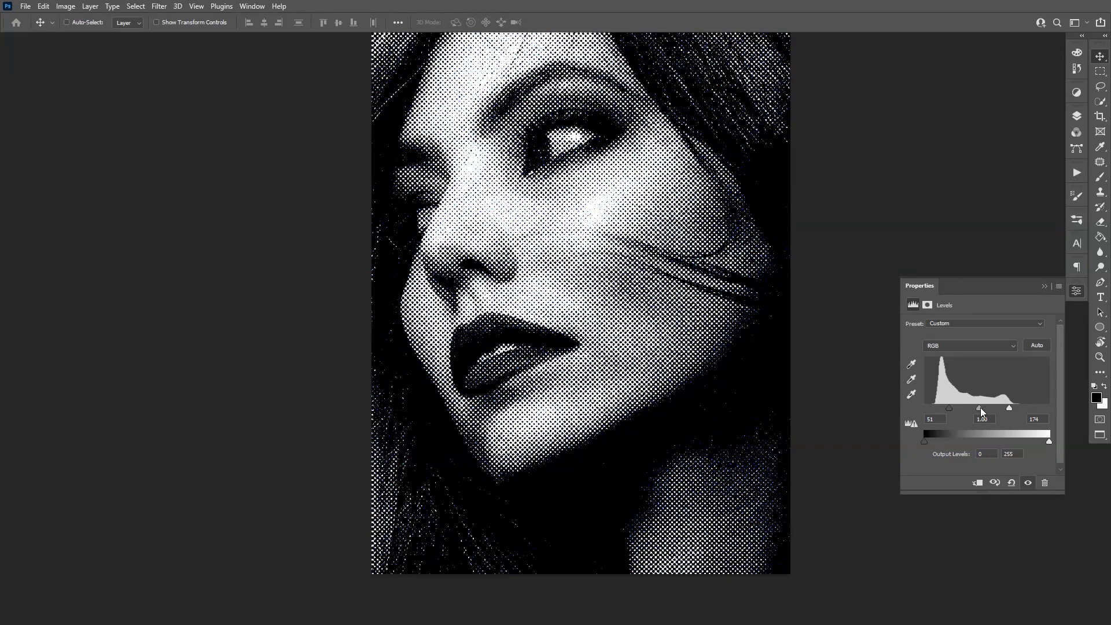
Step: Set the Levels midtone to 0.85 and return to the layers list
{"action": "left_click_drag", "start_coordinate": [980, 407], "coordinate": [944, 407]}
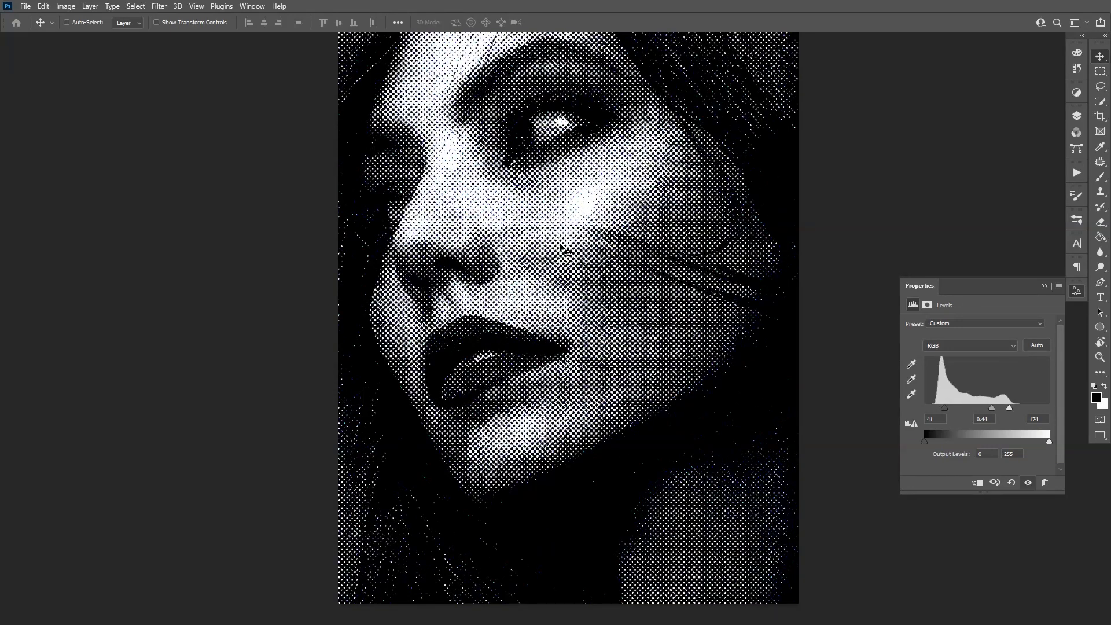
{"action": "left_click_drag", "start_coordinate": [992, 408], "coordinate": [981, 409]}
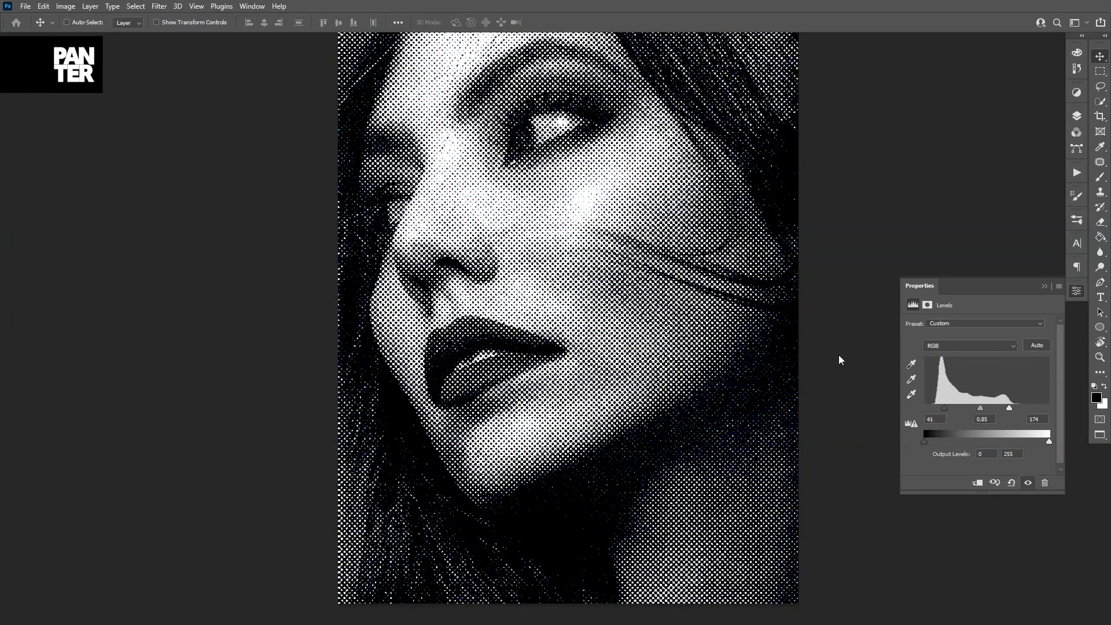
{"action": "scroll", "coordinate": [628, 206], "scroll_direction": "down", "scroll_amount": 2}
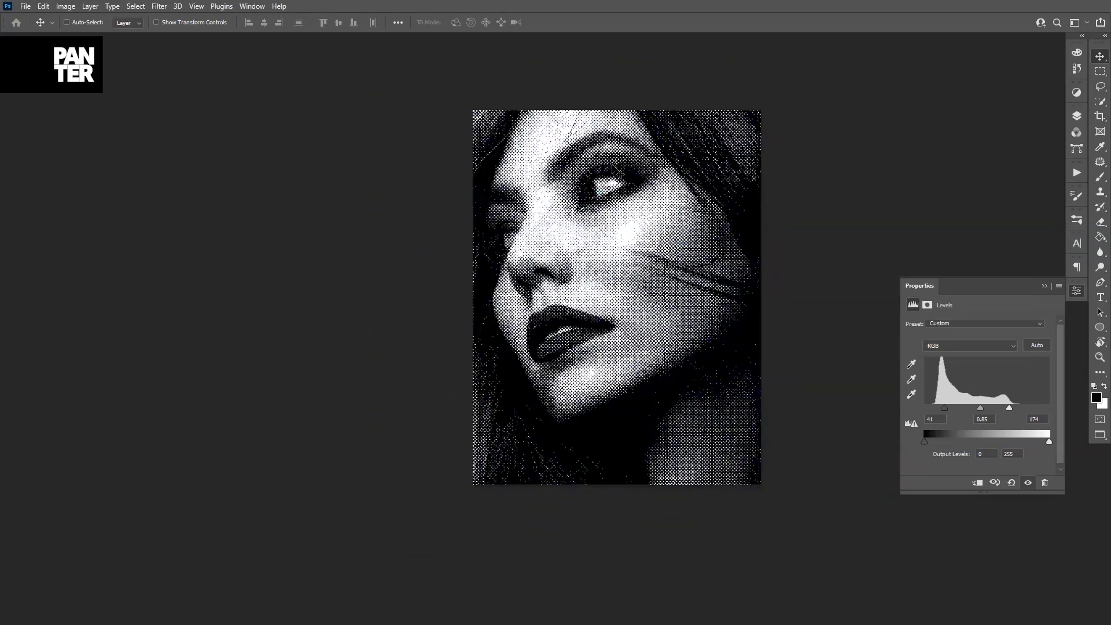
{"action": "scroll", "coordinate": [618, 170], "scroll_direction": "up", "scroll_amount": 1}
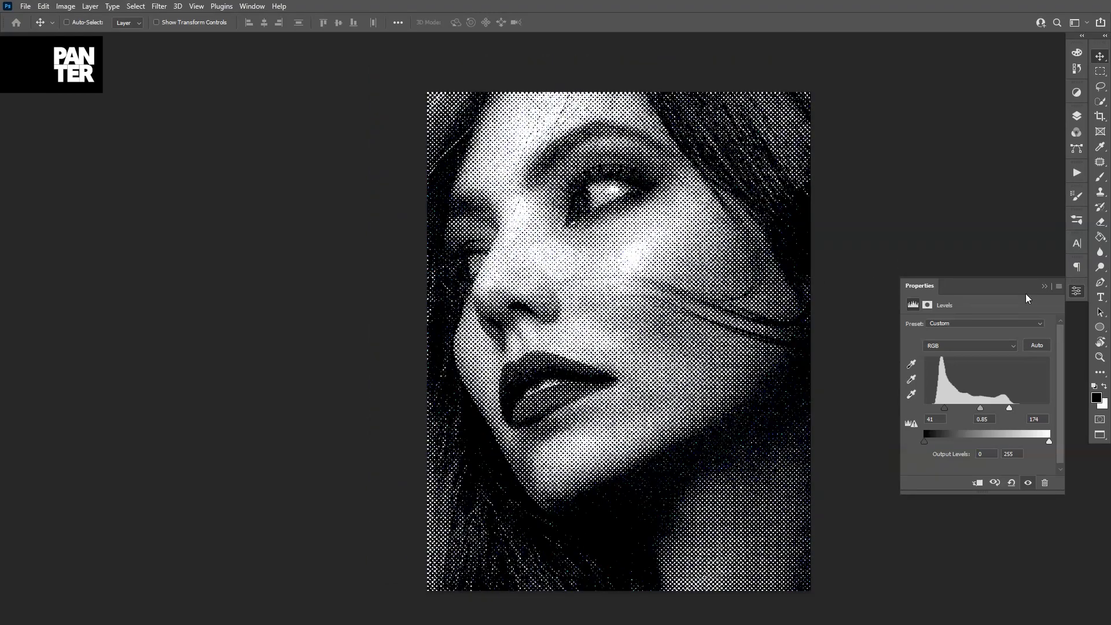
{"action": "left_click", "coordinate": [1045, 286]}
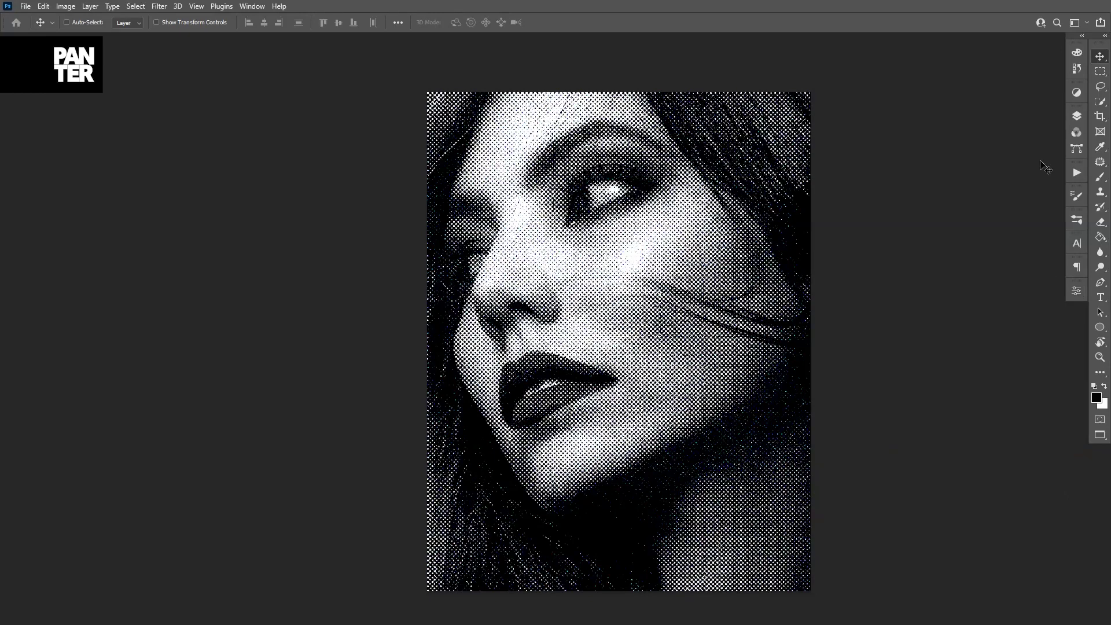
{"action": "left_click", "coordinate": [1074, 118]}
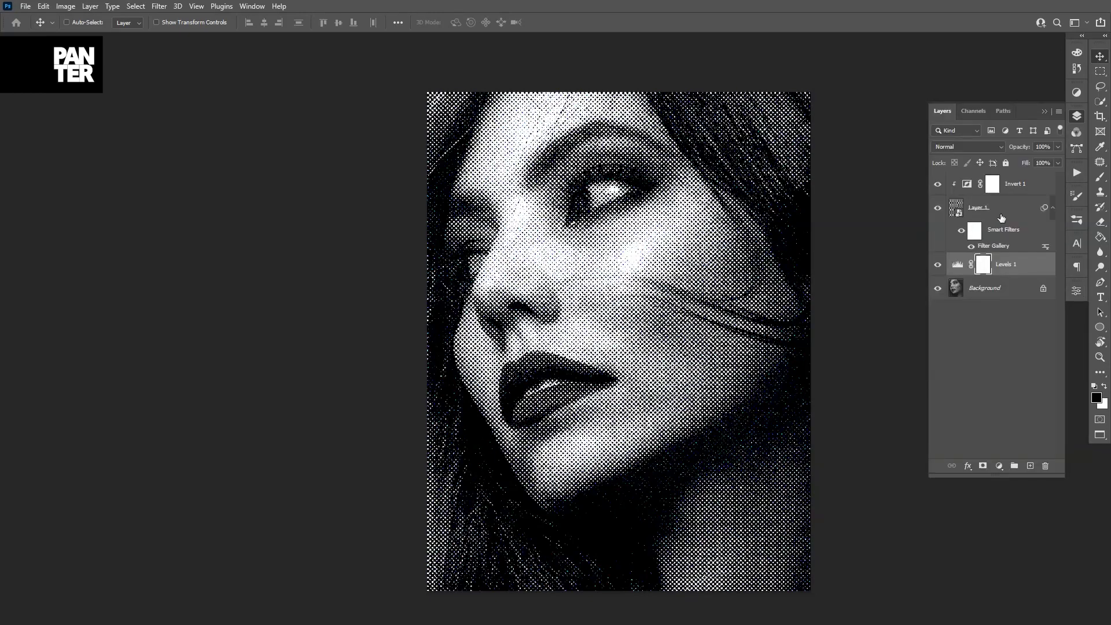
Step: Lower the halftone Layer 1's Fill to 70% and inspect the darker portrait
{"action": "left_click", "coordinate": [1004, 213]}
{"action": "key", "text": "x"}
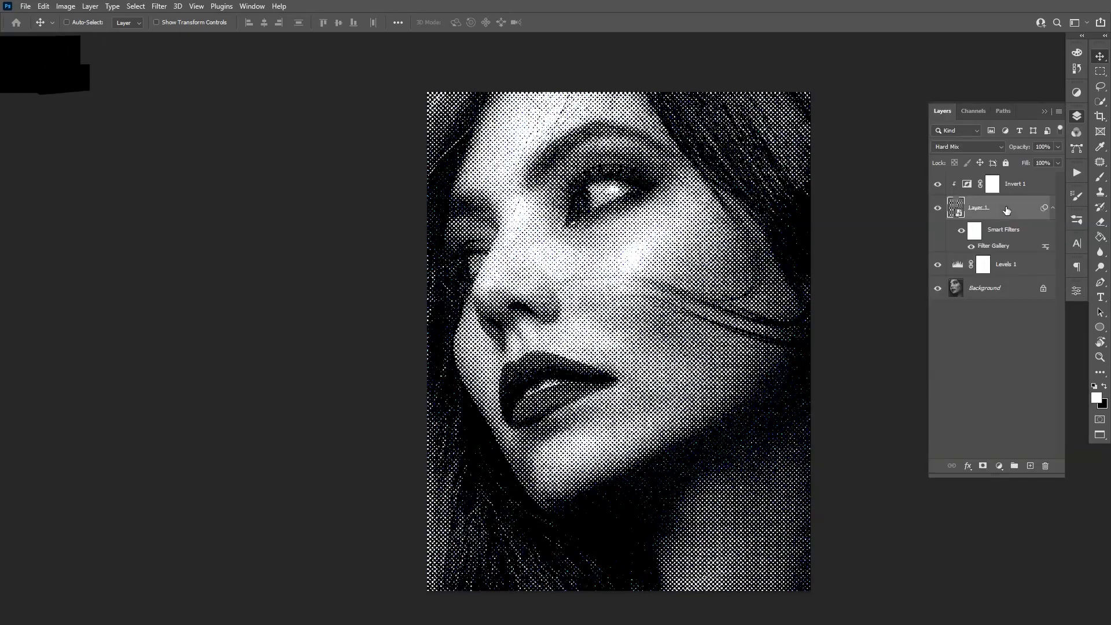
{"action": "left_click", "coordinate": [1058, 163]}
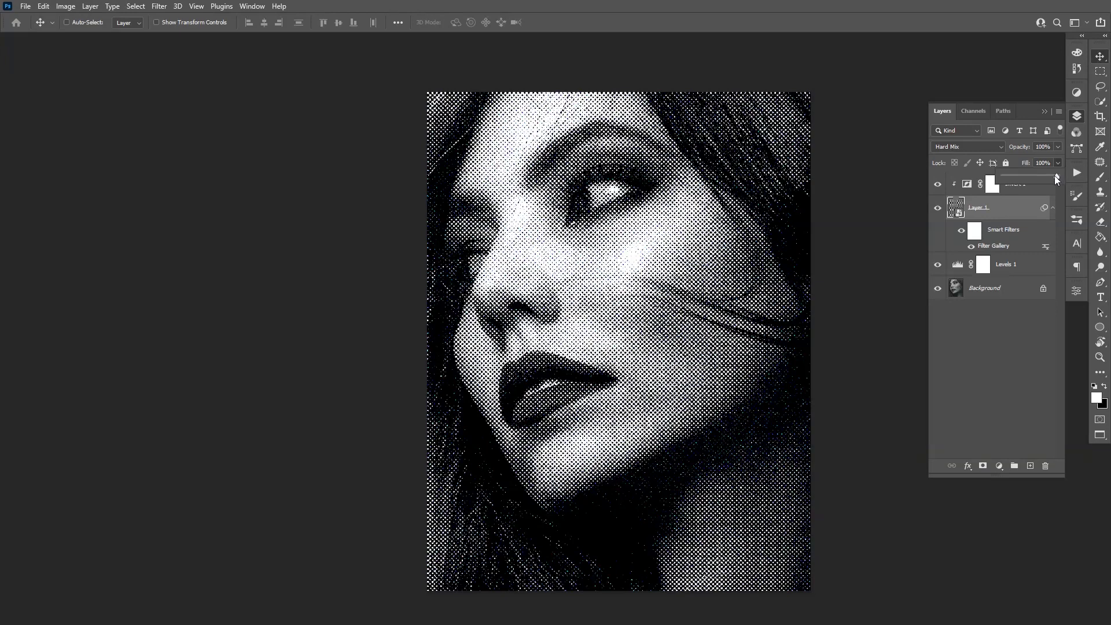
{"action": "left_click_drag", "start_coordinate": [1050, 175], "coordinate": [1049, 175]}
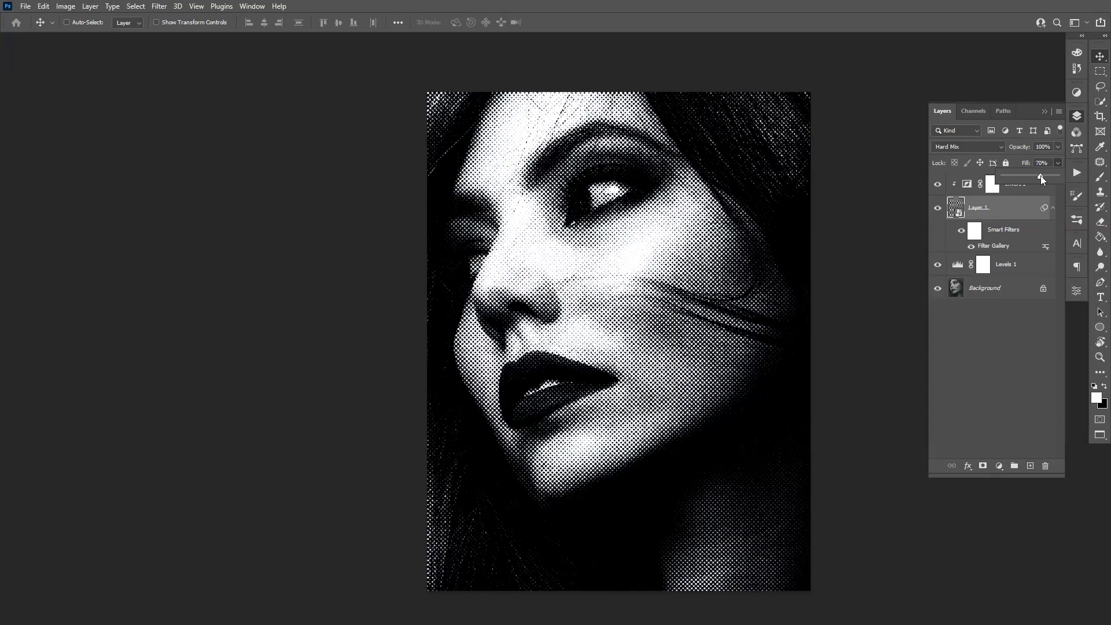
{"action": "left_click", "coordinate": [668, 276]}
{"action": "scroll", "coordinate": [668, 276], "scroll_direction": "down", "scroll_amount": 3}
{"action": "scroll", "coordinate": [668, 283], "scroll_direction": "up", "scroll_amount": 5}
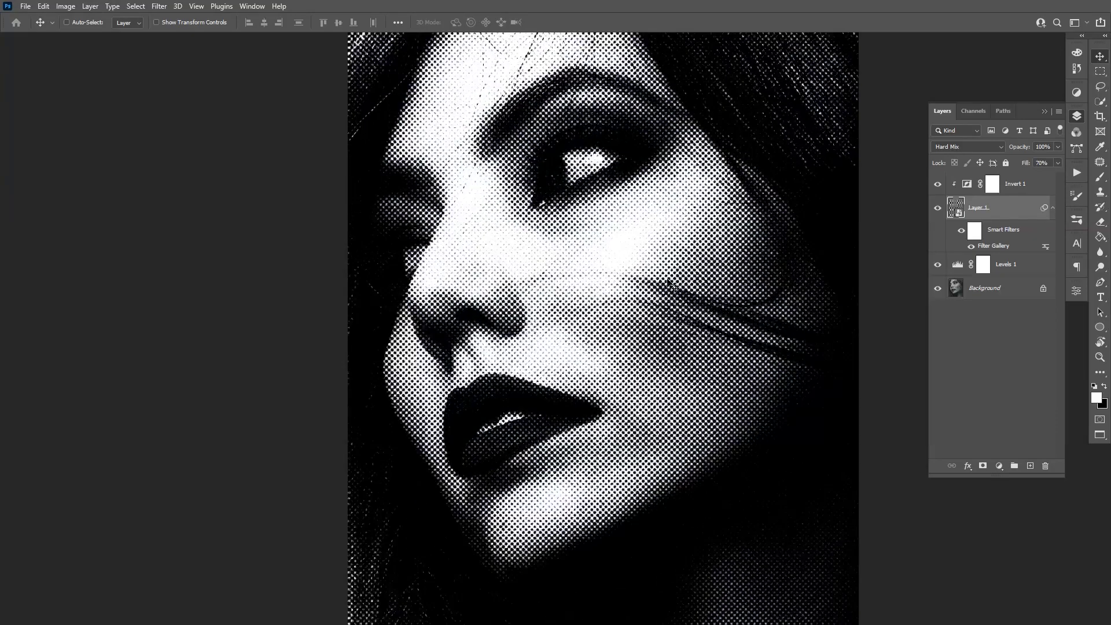
{"action": "scroll", "coordinate": [668, 282], "scroll_direction": "down", "scroll_amount": 5}
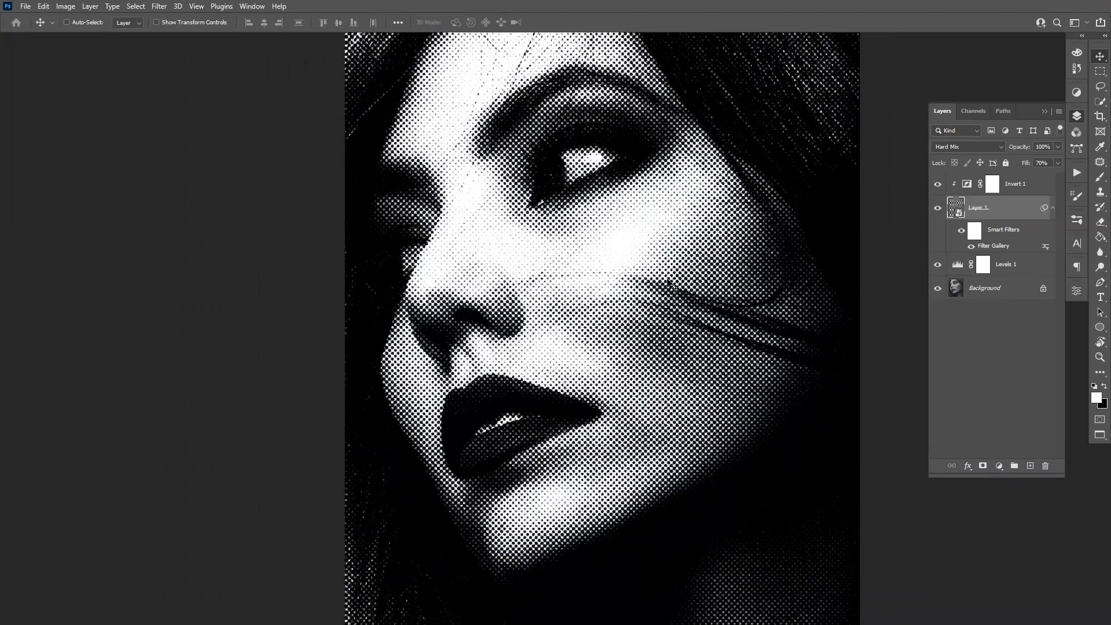
{"action": "scroll", "coordinate": [669, 282], "scroll_direction": "up", "scroll_amount": 1}
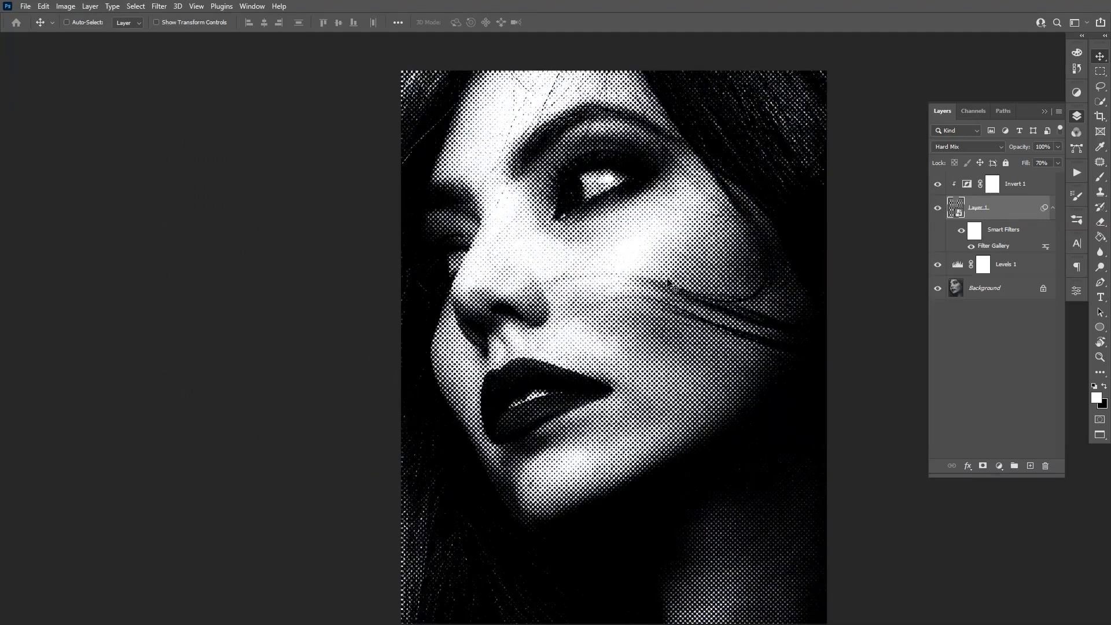
{"action": "scroll", "coordinate": [668, 282], "scroll_direction": "down", "scroll_amount": 1}
{"action": "scroll", "coordinate": [668, 282], "scroll_direction": "up", "scroll_amount": 1}
Step: Select Levels 1, then reselect Layer 1 and zoom around the dots
{"action": "left_click", "coordinate": [1018, 269]}
{"action": "left_click", "coordinate": [1003, 248]}
{"action": "scroll", "coordinate": [648, 425], "scroll_direction": "down", "scroll_amount": 2}
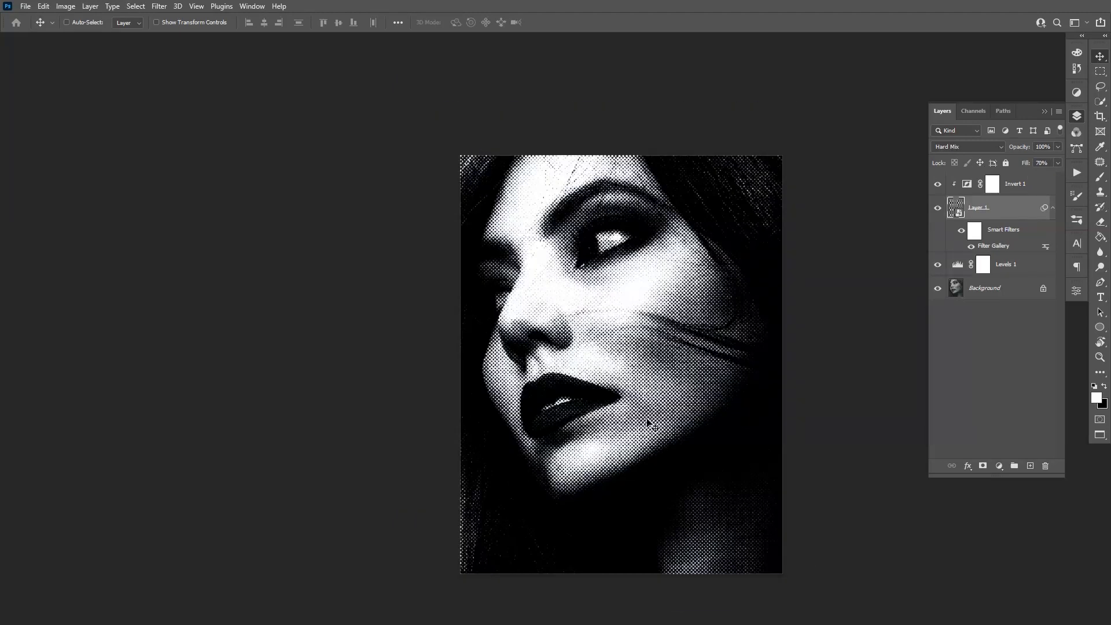
{"action": "scroll", "coordinate": [648, 425], "scroll_direction": "up", "scroll_amount": 3}
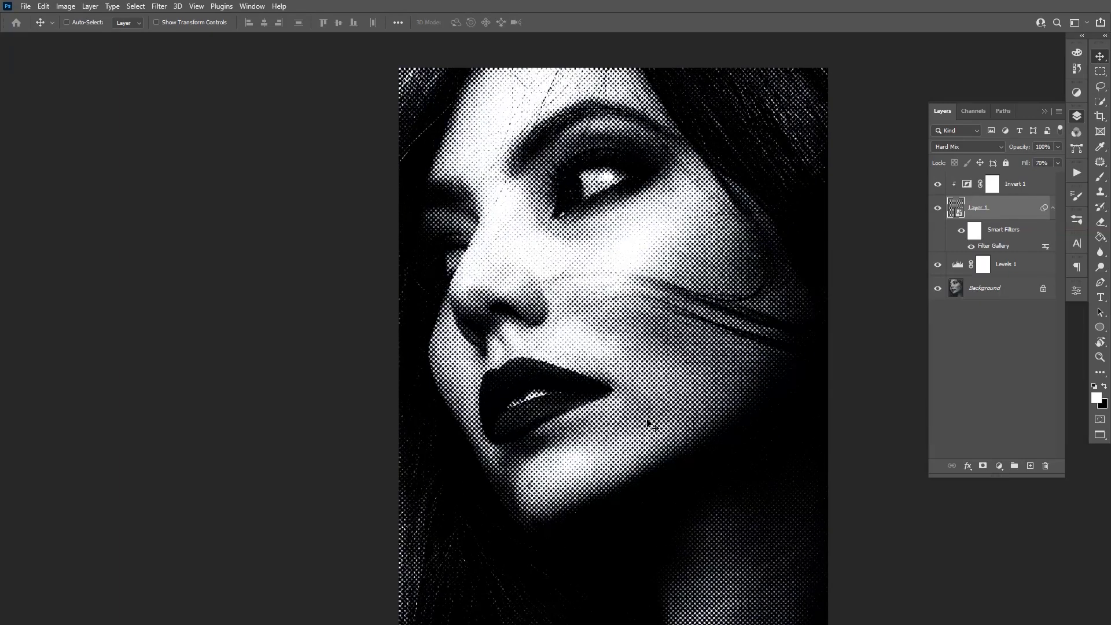
{"action": "scroll", "coordinate": [648, 425], "scroll_direction": "down", "scroll_amount": 2}
{"action": "scroll", "coordinate": [647, 425], "scroll_direction": "up", "scroll_amount": 2}
Step: Apply a Twirl distortion filter to the halftone layer
{"action": "left_click", "coordinate": [159, 6]}
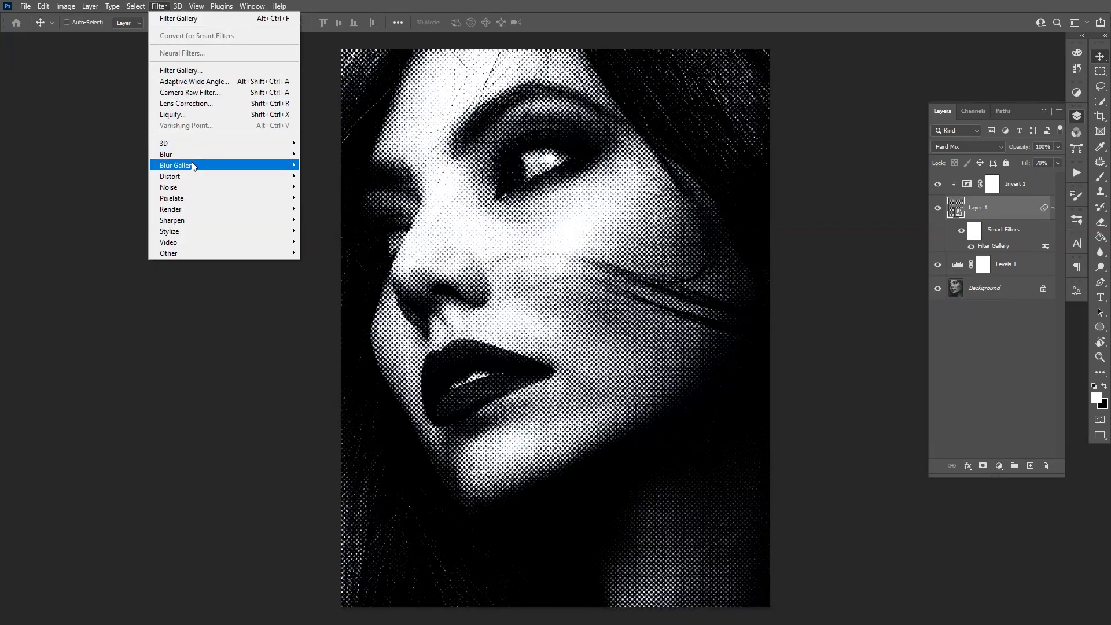
{"action": "mouse_move", "coordinate": [193, 178]}
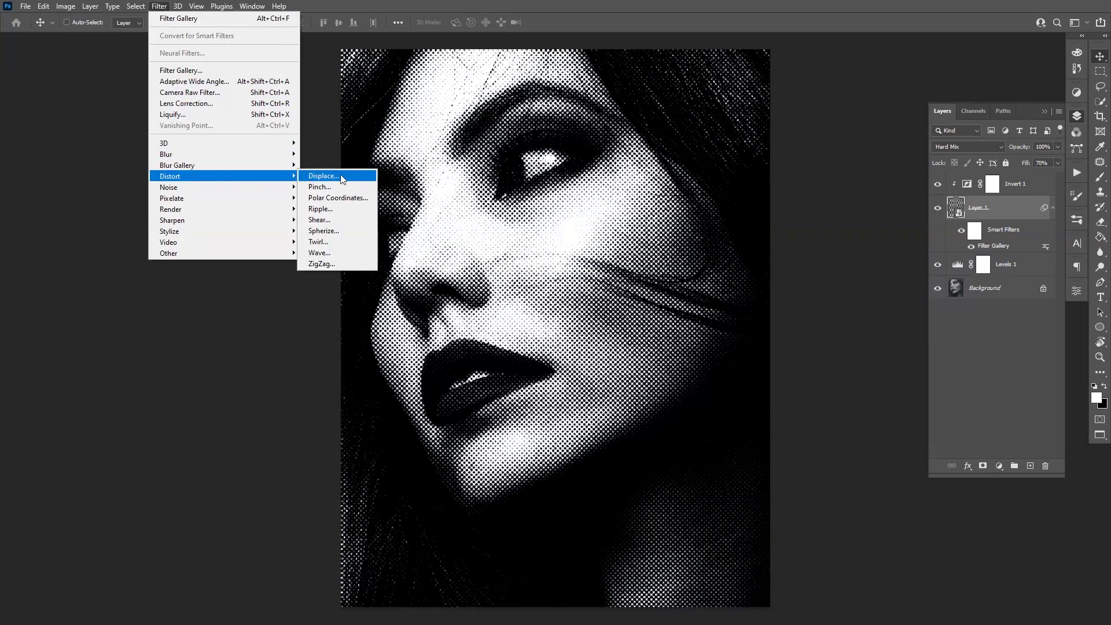
{"action": "left_click", "coordinate": [322, 243]}
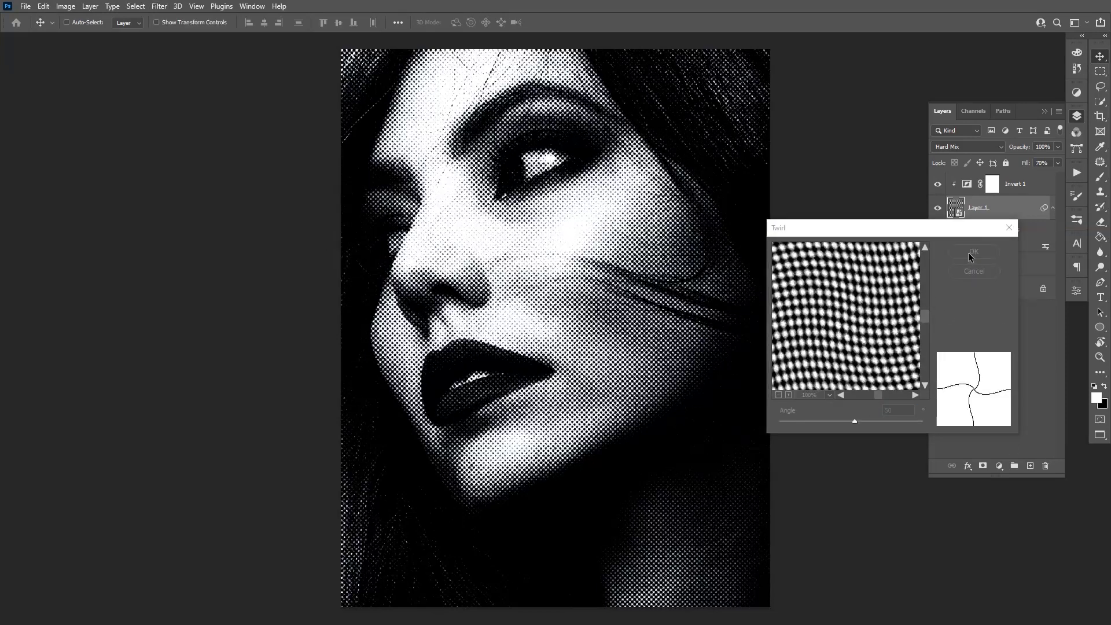
{"action": "left_click", "coordinate": [968, 252]}
{"action": "scroll", "coordinate": [567, 258], "scroll_direction": "up", "scroll_amount": 1}
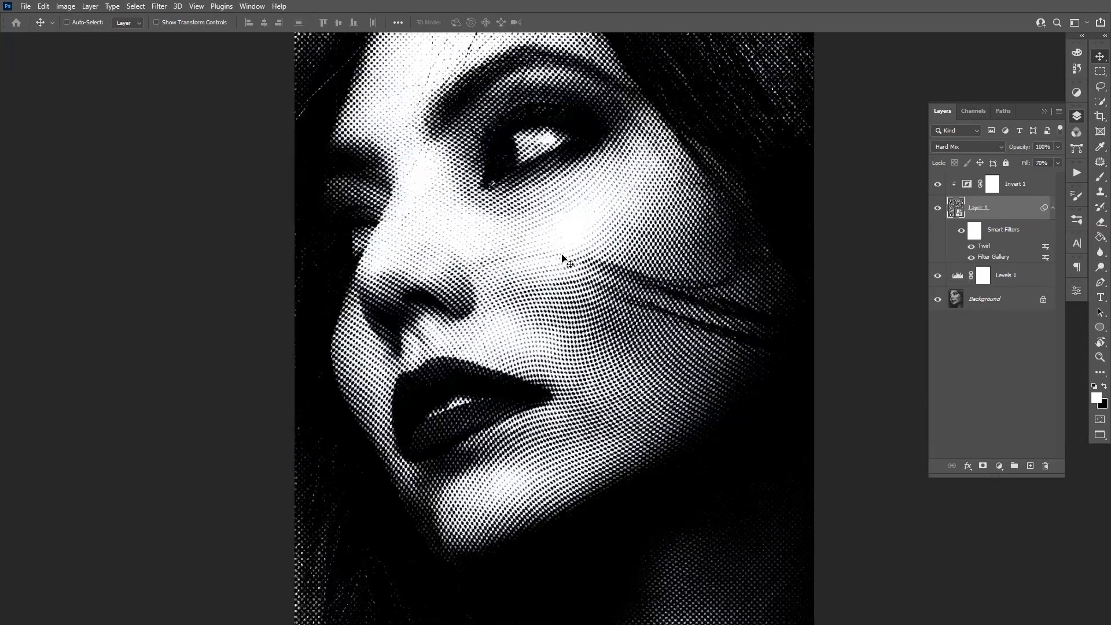
{"action": "scroll", "coordinate": [654, 339], "scroll_direction": "down", "scroll_amount": 3}
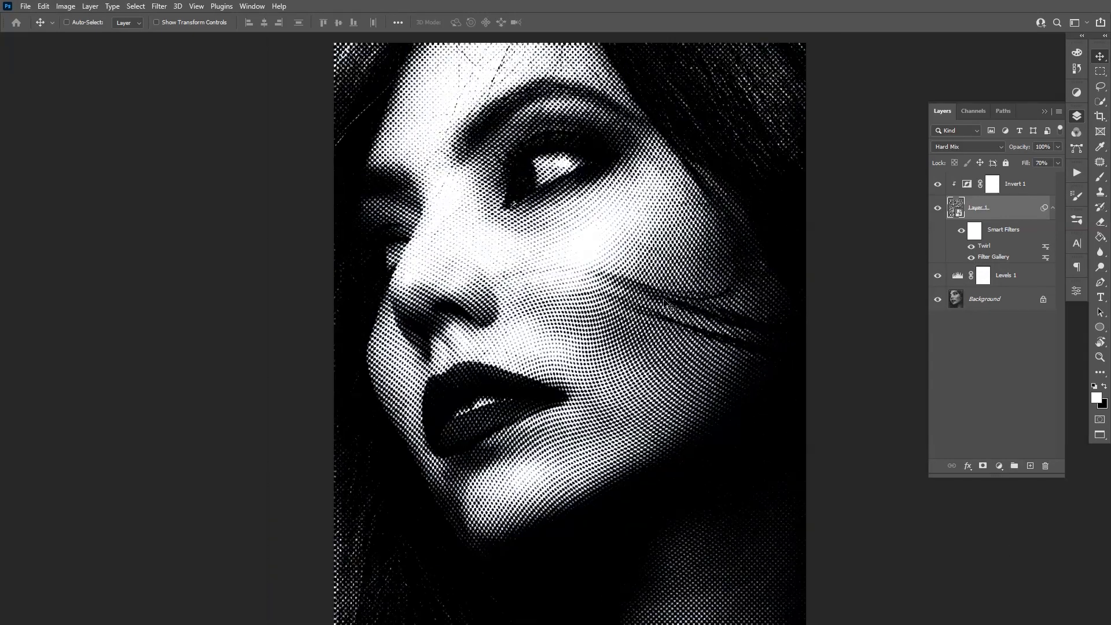
{"action": "scroll", "coordinate": [631, 311], "scroll_direction": "down", "scroll_amount": 1}
{"action": "scroll", "coordinate": [642, 316], "scroll_direction": "up", "scroll_amount": 1}
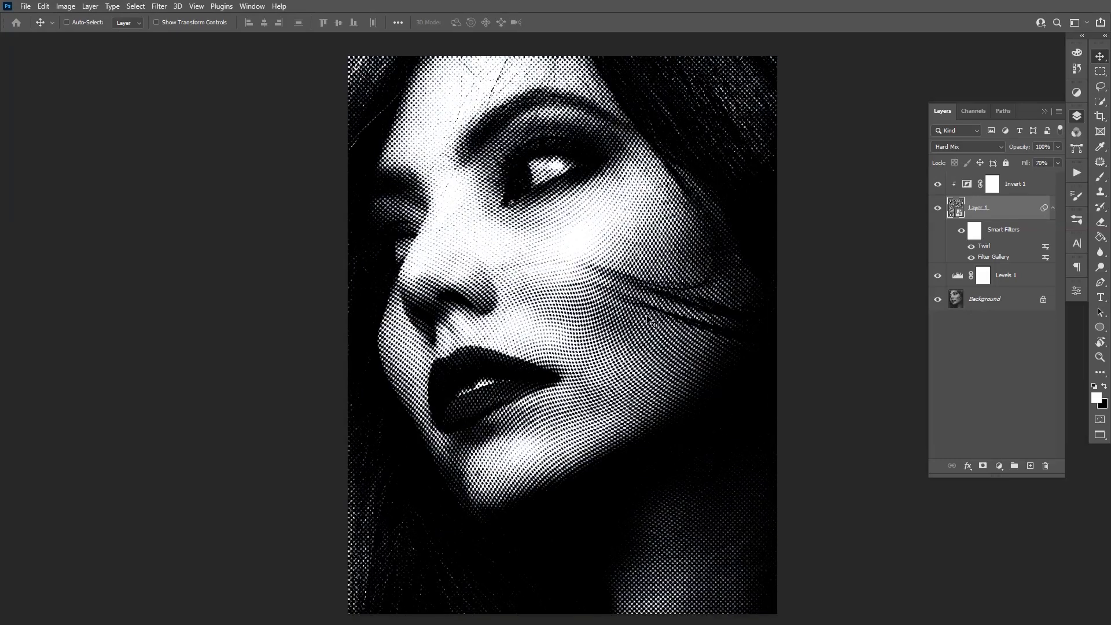
Step: Toggle the Twirl filter off and on to compare, then select the Invert layer
{"action": "left_click", "coordinate": [970, 246]}
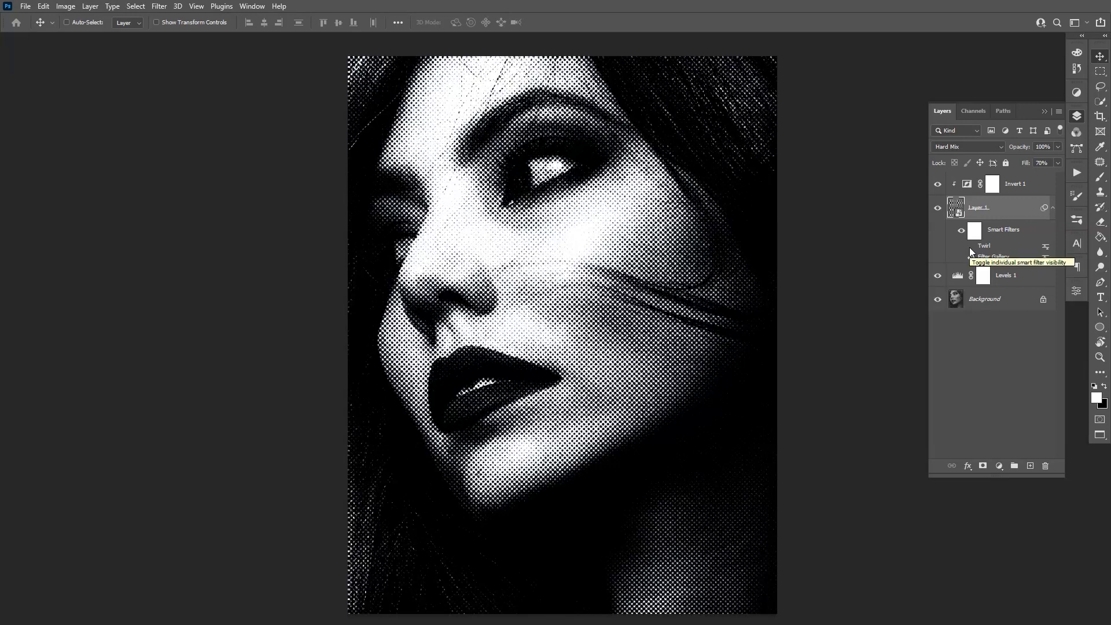
{"action": "left_click", "coordinate": [969, 247]}
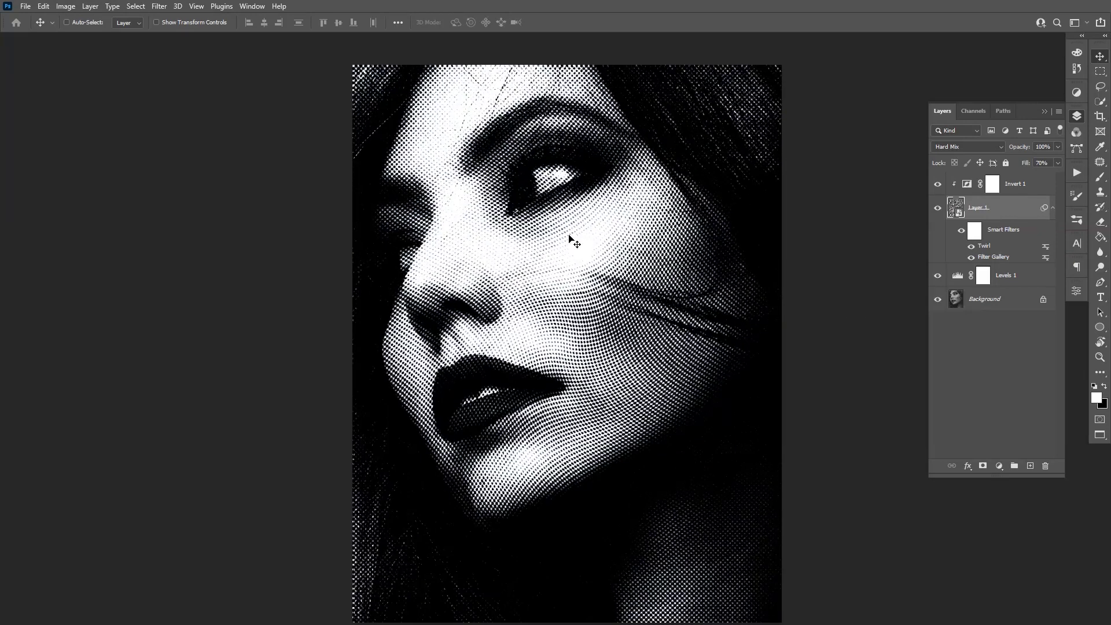
{"action": "left_click", "coordinate": [1039, 182]}
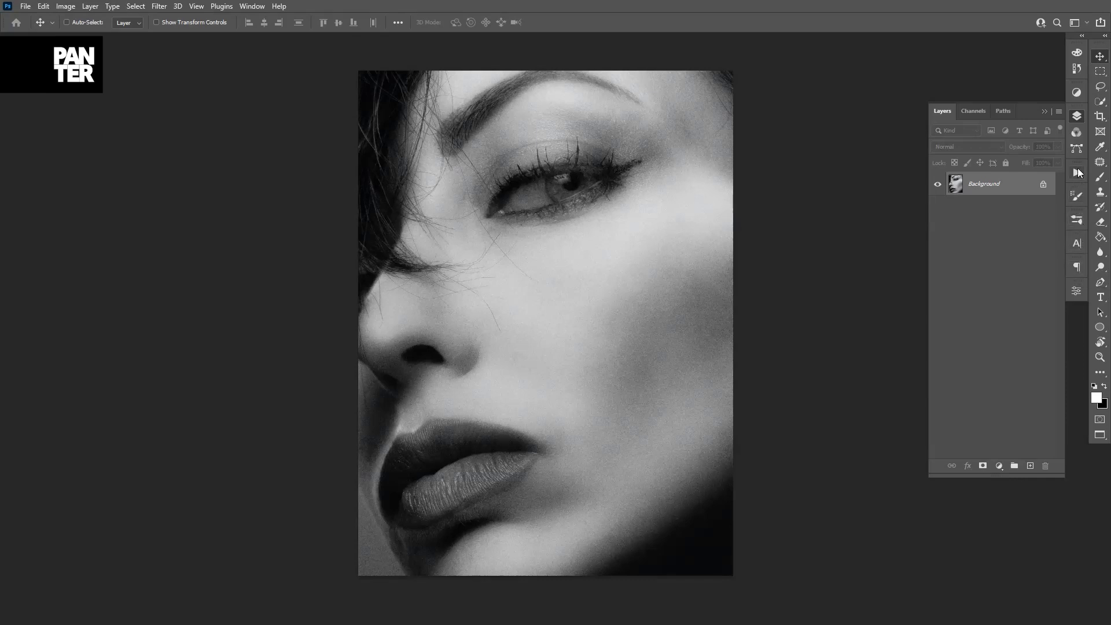
Step: Add a Levels adjustment to the close-up portrait with input levels 24, 0.75 and 209
{"action": "left_click", "coordinate": [1076, 92]}
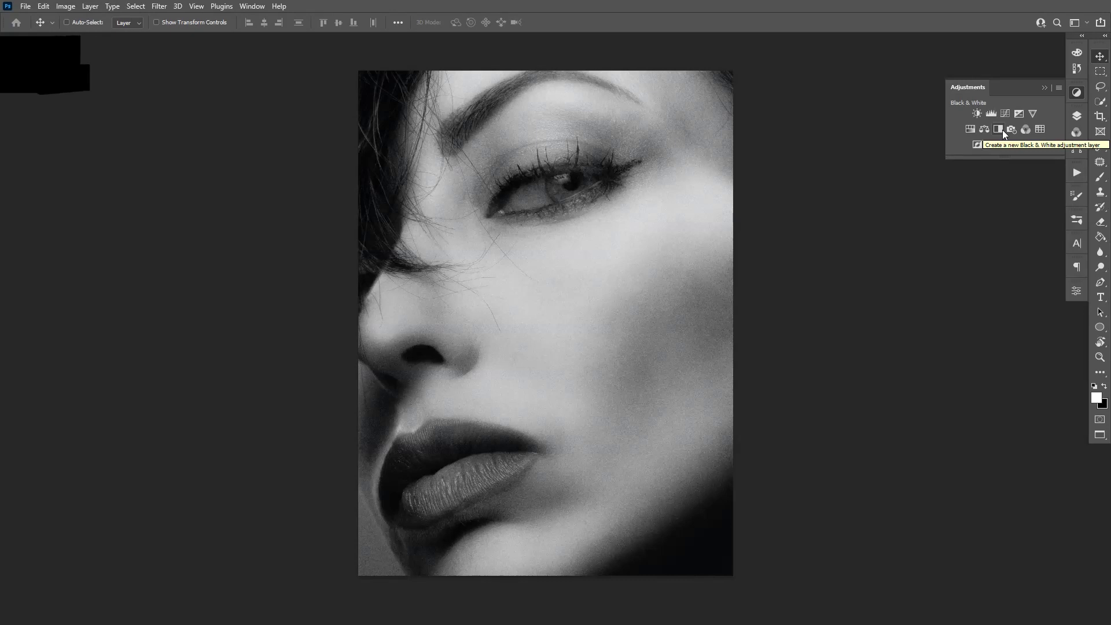
{"action": "left_click", "coordinate": [990, 114]}
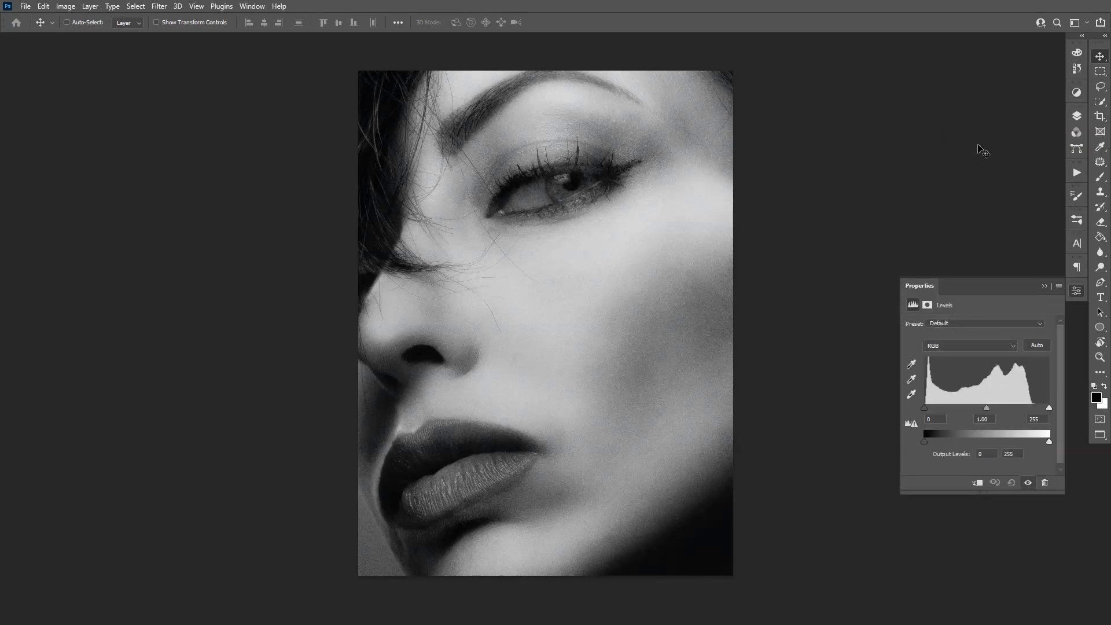
{"action": "left_click_drag", "start_coordinate": [1047, 407], "coordinate": [1026, 407]}
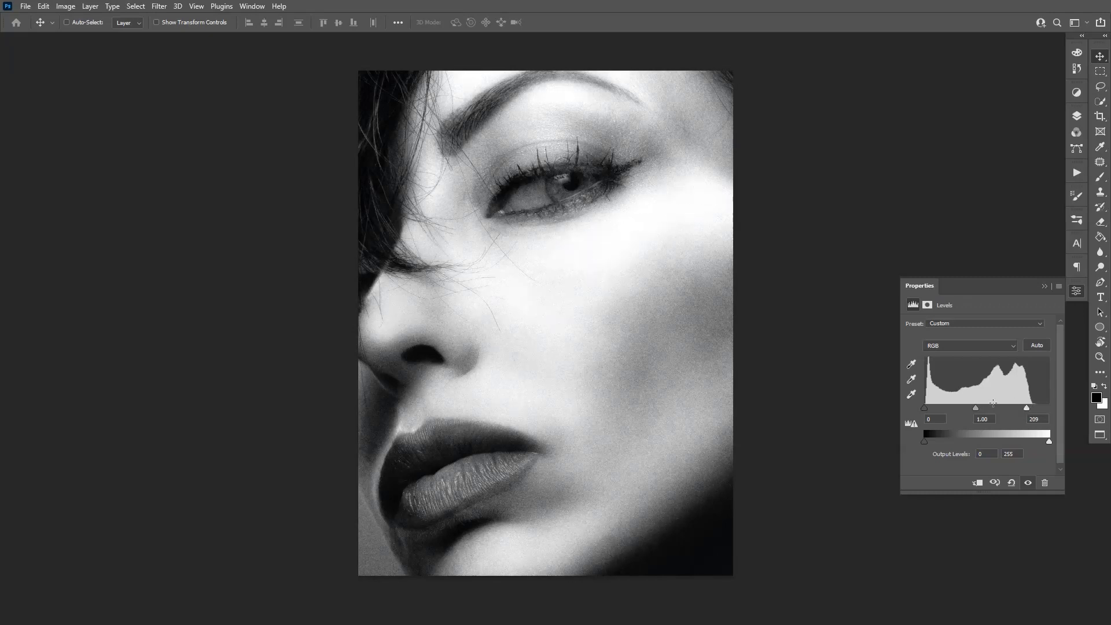
{"action": "left_click_drag", "start_coordinate": [924, 409], "coordinate": [990, 407]}
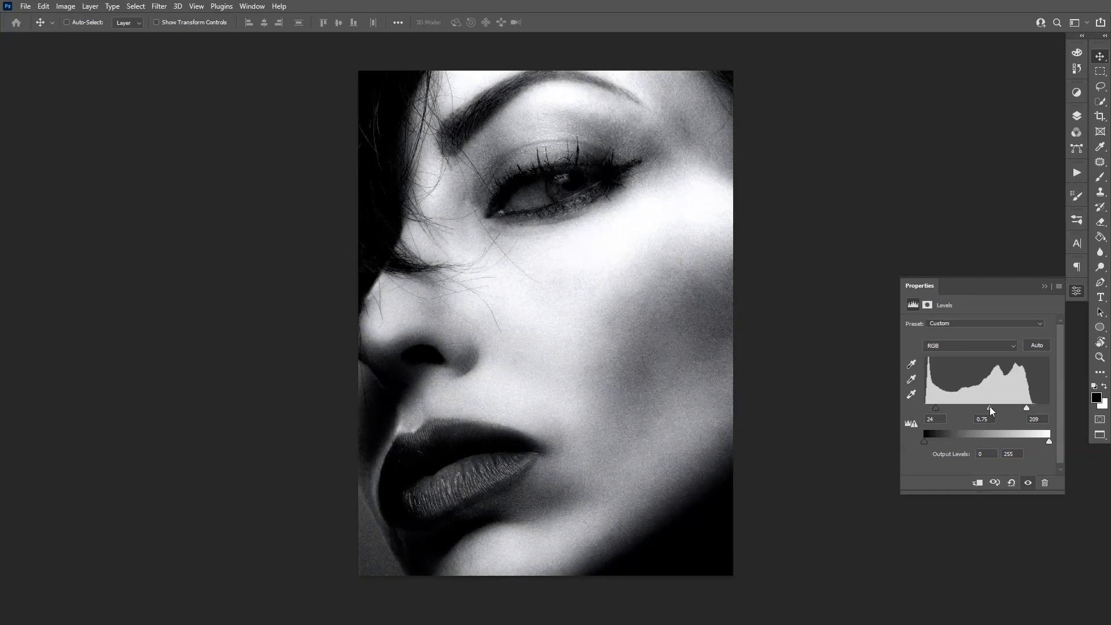
{"action": "left_click", "coordinate": [1044, 286]}
{"action": "left_click", "coordinate": [1076, 116]}
Step: Fit the photo on screen and merge the Levels adjustment into the Background layer
{"action": "key", "text": "ctrl+0"}
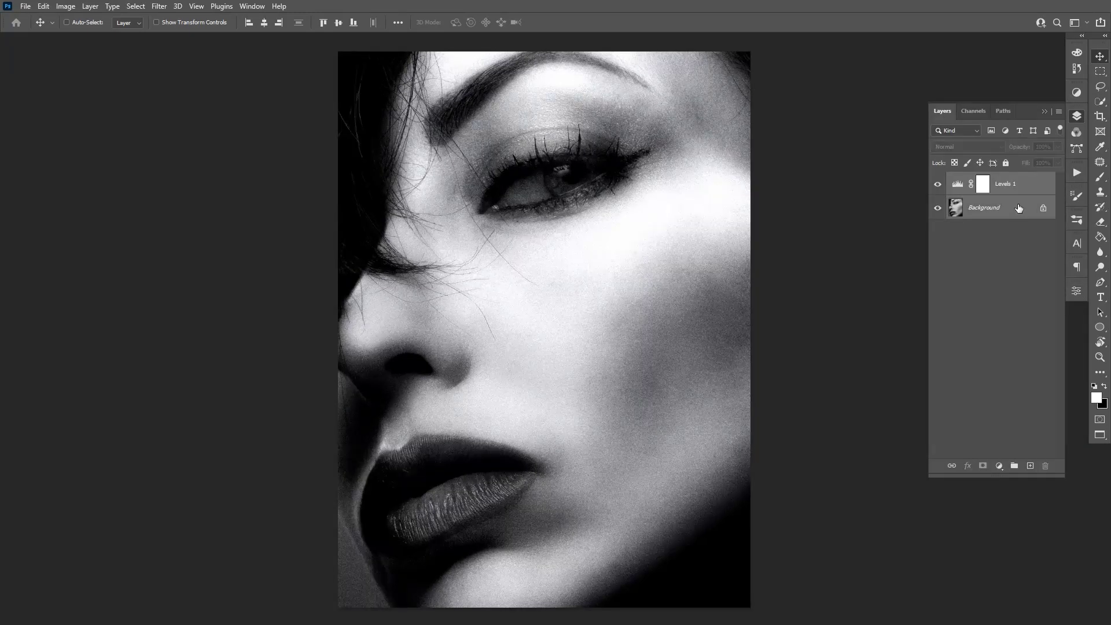
{"action": "right_click", "coordinate": [1018, 208]}
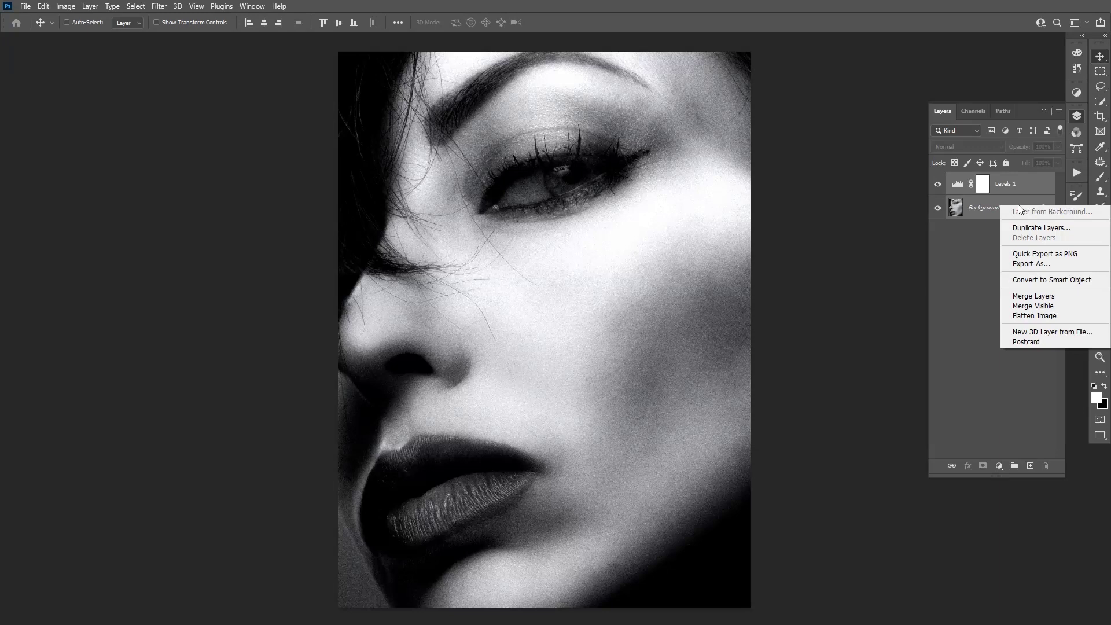
{"action": "left_click", "coordinate": [1053, 295]}
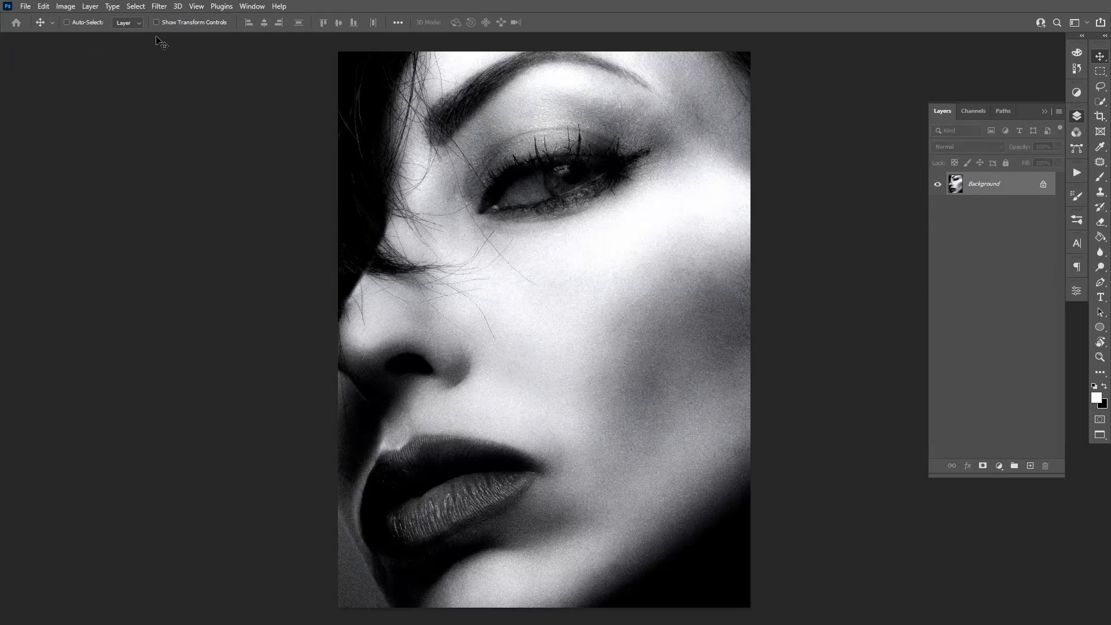
Step: Apply a Pixelate > Color Halftone filter after reviewing its channel angles and maximum radius
{"action": "left_click", "coordinate": [159, 7]}
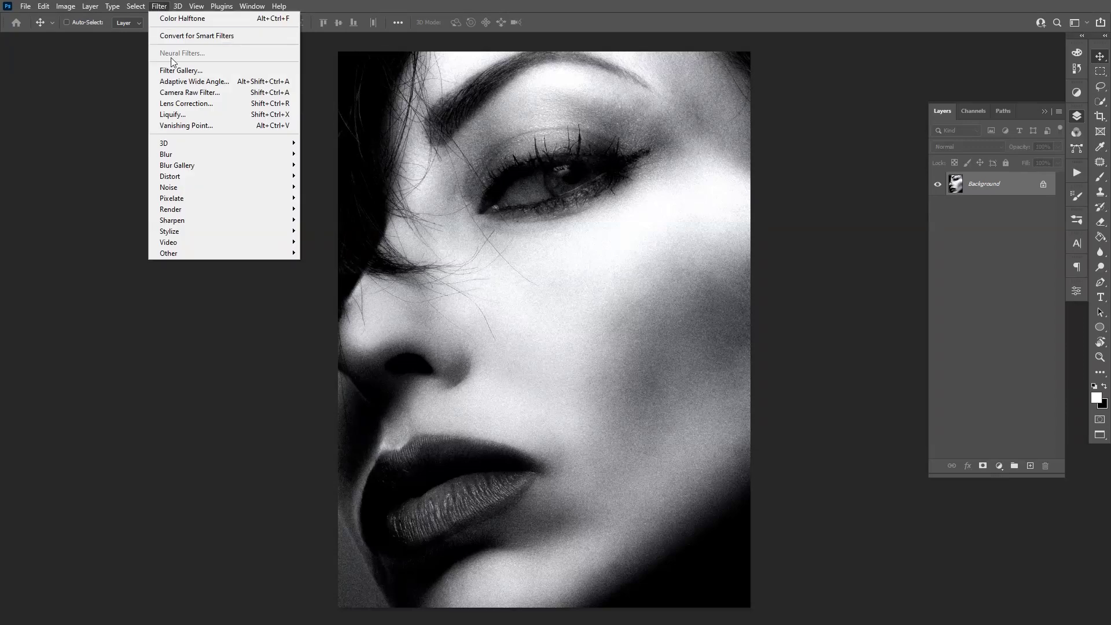
{"action": "mouse_move", "coordinate": [202, 199]}
{"action": "left_click", "coordinate": [311, 199]}
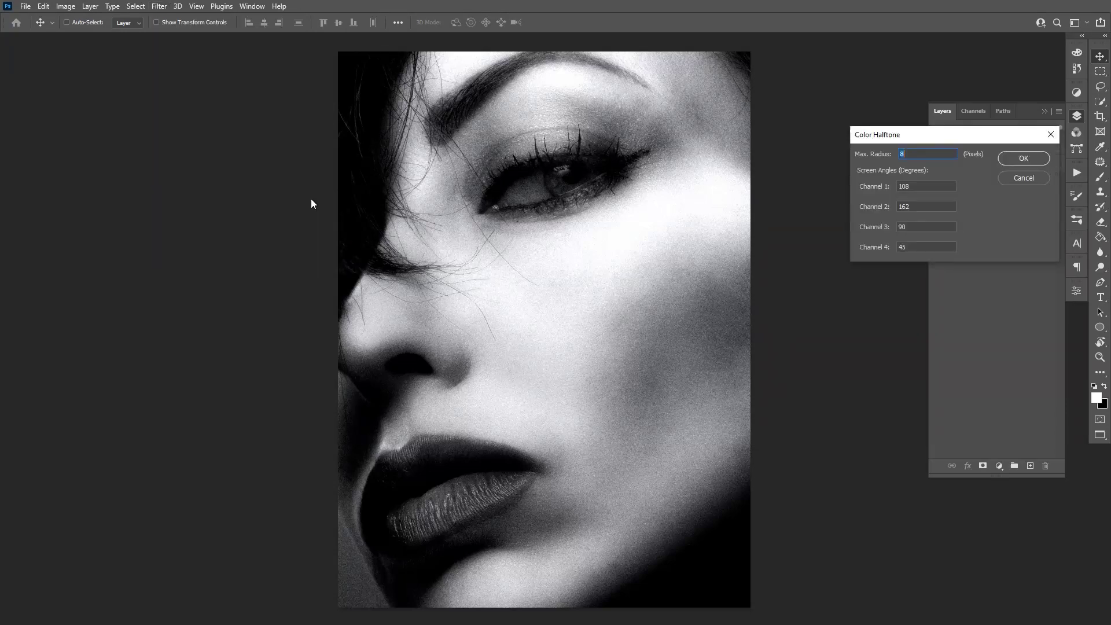
{"action": "left_click", "coordinate": [914, 186]}
{"action": "left_click", "coordinate": [911, 203]}
{"action": "left_click", "coordinate": [868, 227]}
{"action": "left_click", "coordinate": [890, 249]}
{"action": "double_click", "coordinate": [898, 155]}
{"action": "left_click", "coordinate": [1030, 160]}
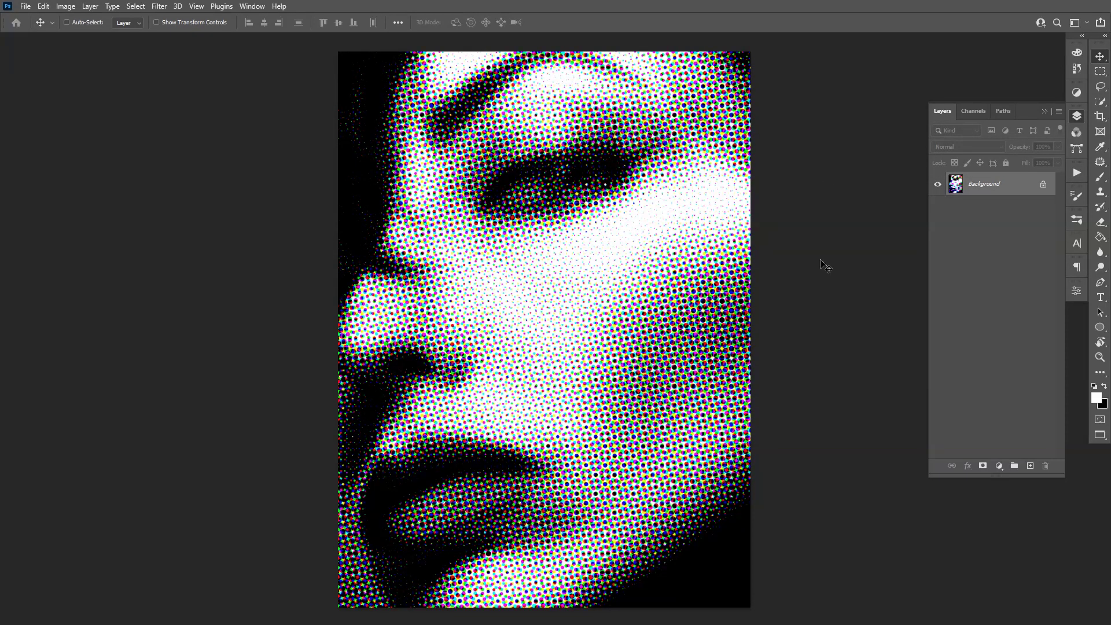
Step: Zoom in to inspect the halftone dots, then undo the filter
{"action": "scroll", "coordinate": [825, 266], "scroll_direction": "down", "scroll_amount": 1}
{"action": "scroll", "coordinate": [825, 266], "scroll_direction": "up", "scroll_amount": 1}
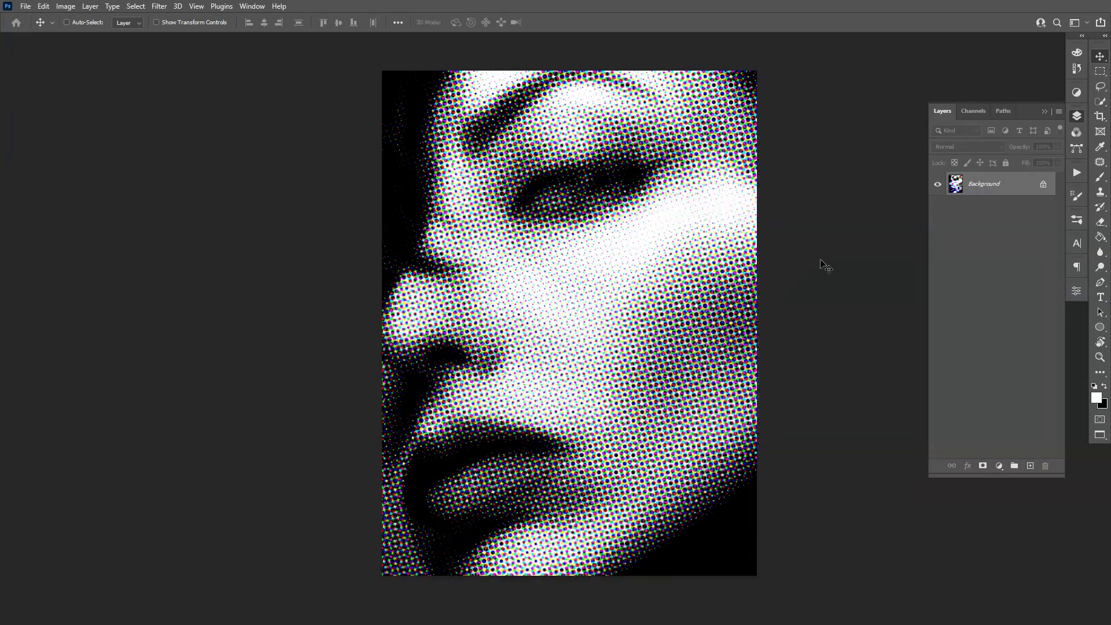
{"action": "scroll", "coordinate": [576, 425], "scroll_direction": "up", "scroll_amount": 2}
{"action": "scroll", "coordinate": [575, 425], "scroll_direction": "up", "scroll_amount": 4}
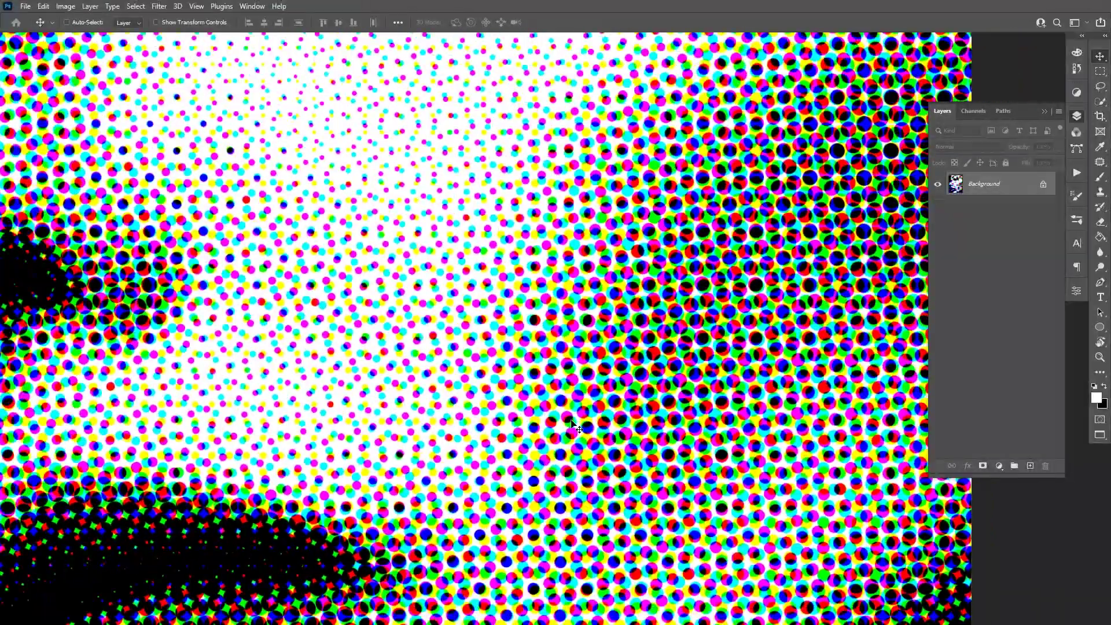
{"action": "scroll", "coordinate": [576, 425], "scroll_direction": "down", "scroll_amount": 5}
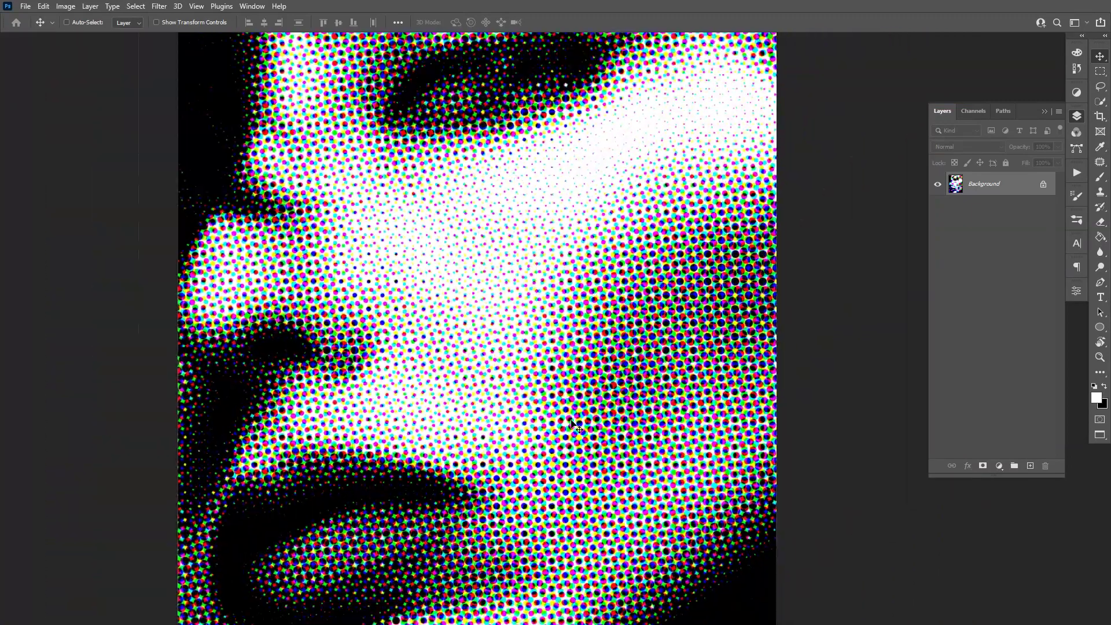
{"action": "scroll", "coordinate": [574, 425], "scroll_direction": "down", "scroll_amount": 4}
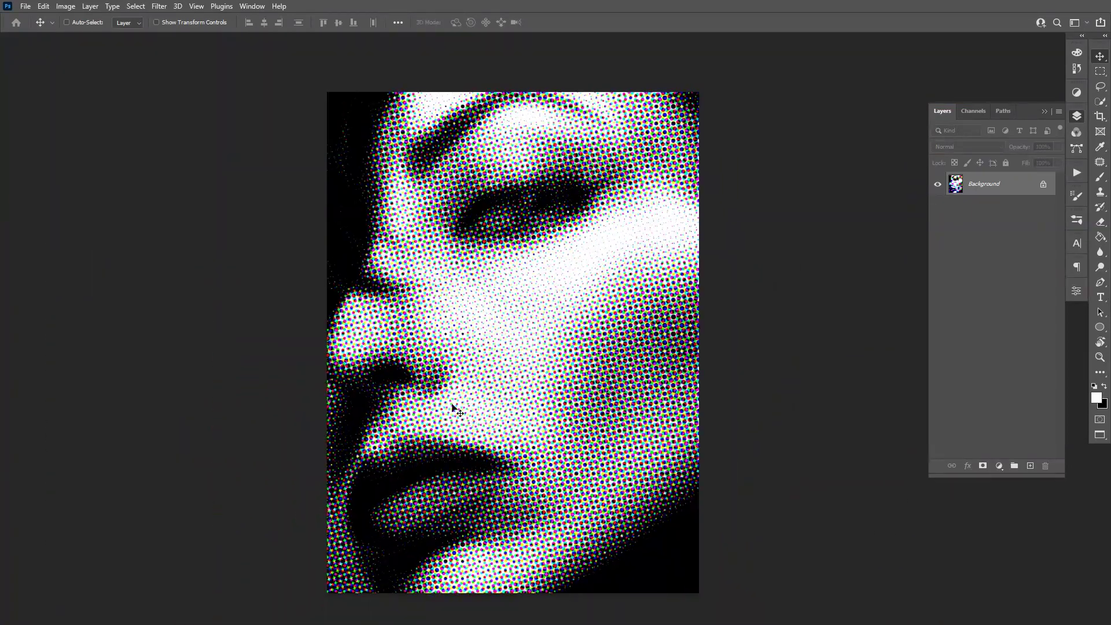
{"action": "key", "text": "ctrl+z"}
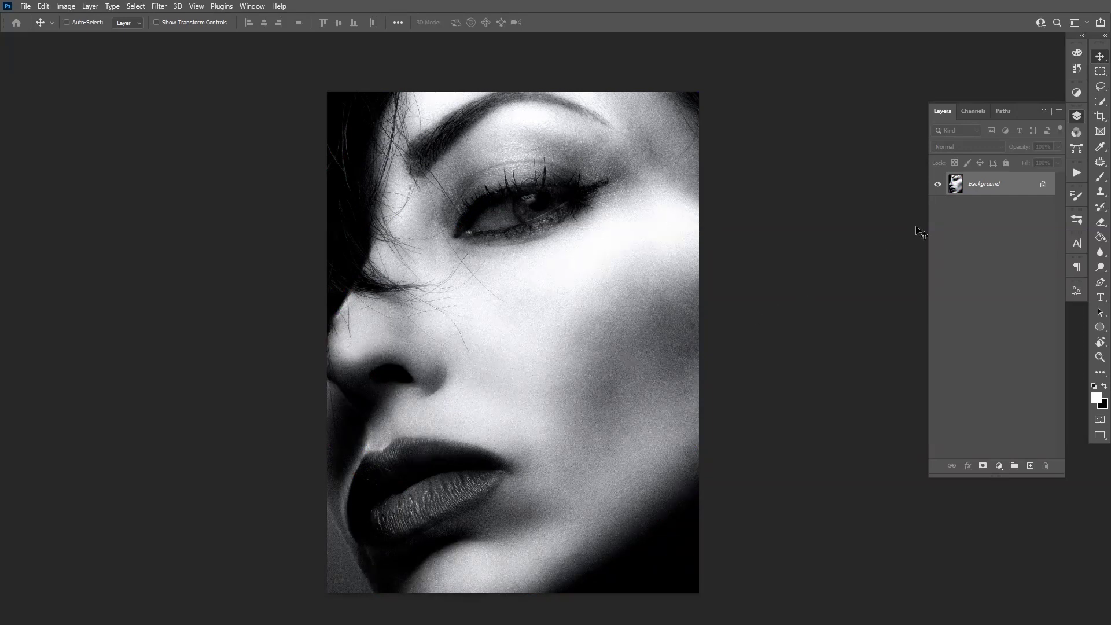
Step: Duplicate the Background layer, hide the copy, and open Color Halftone on the original Background
{"action": "left_click_drag", "start_coordinate": [1018, 191], "coordinate": [1029, 465]}
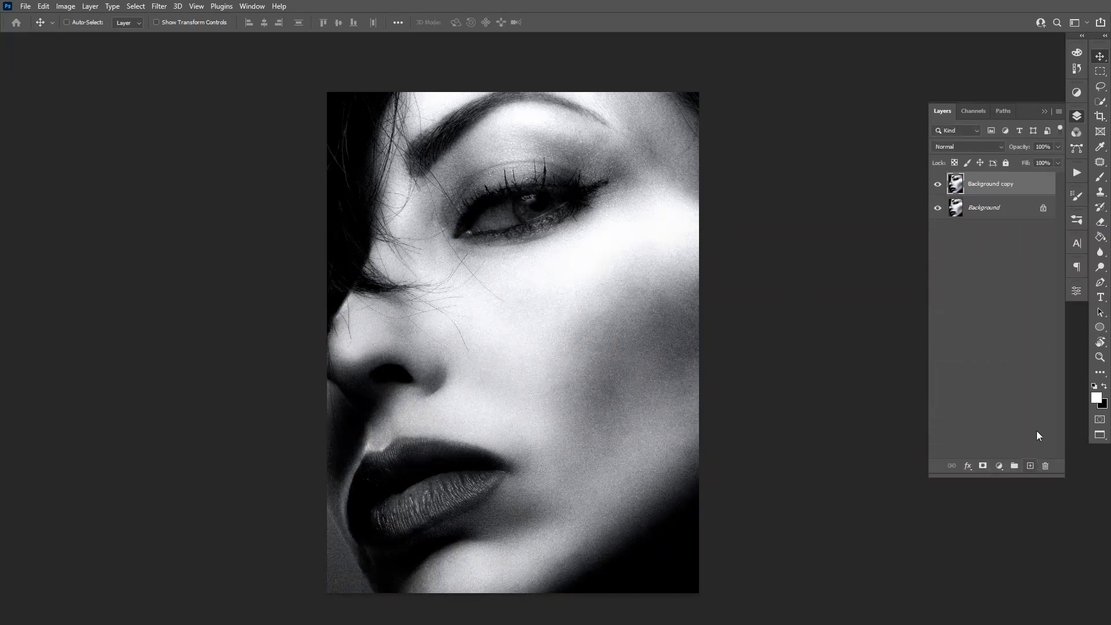
{"action": "left_click", "coordinate": [938, 184]}
{"action": "left_click", "coordinate": [1006, 208]}
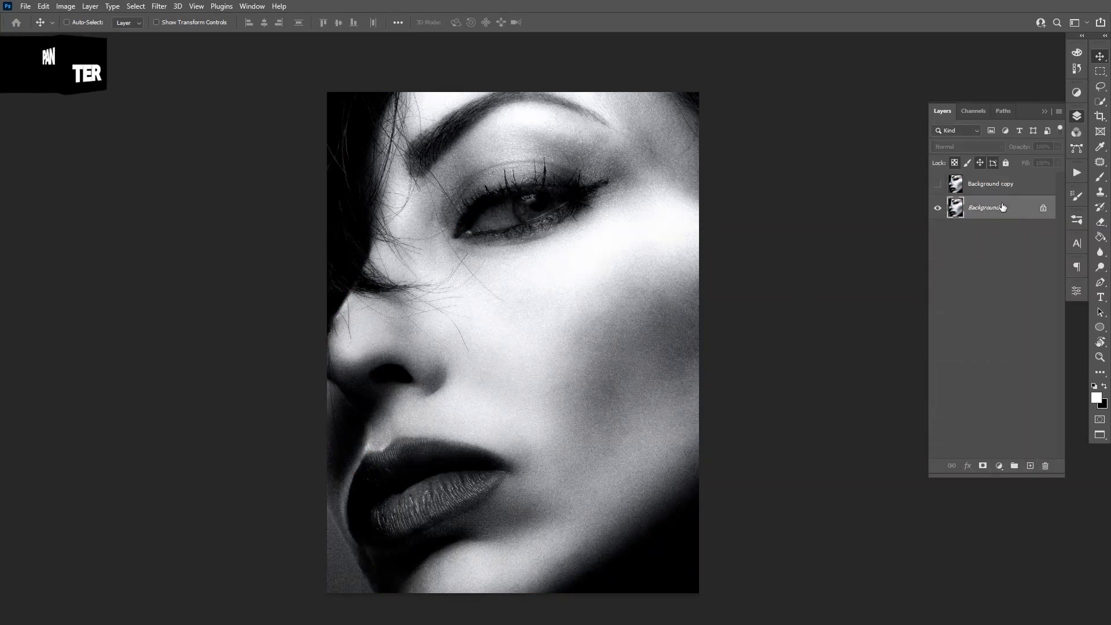
{"action": "left_click", "coordinate": [159, 6]}
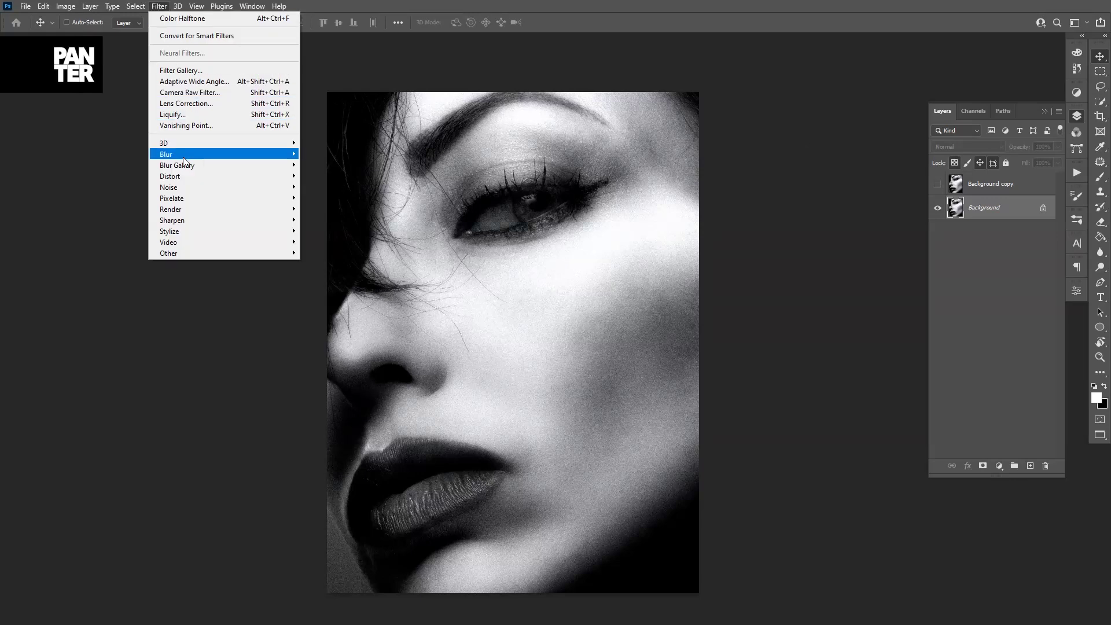
{"action": "mouse_move", "coordinate": [183, 199]}
{"action": "left_click", "coordinate": [334, 198]}
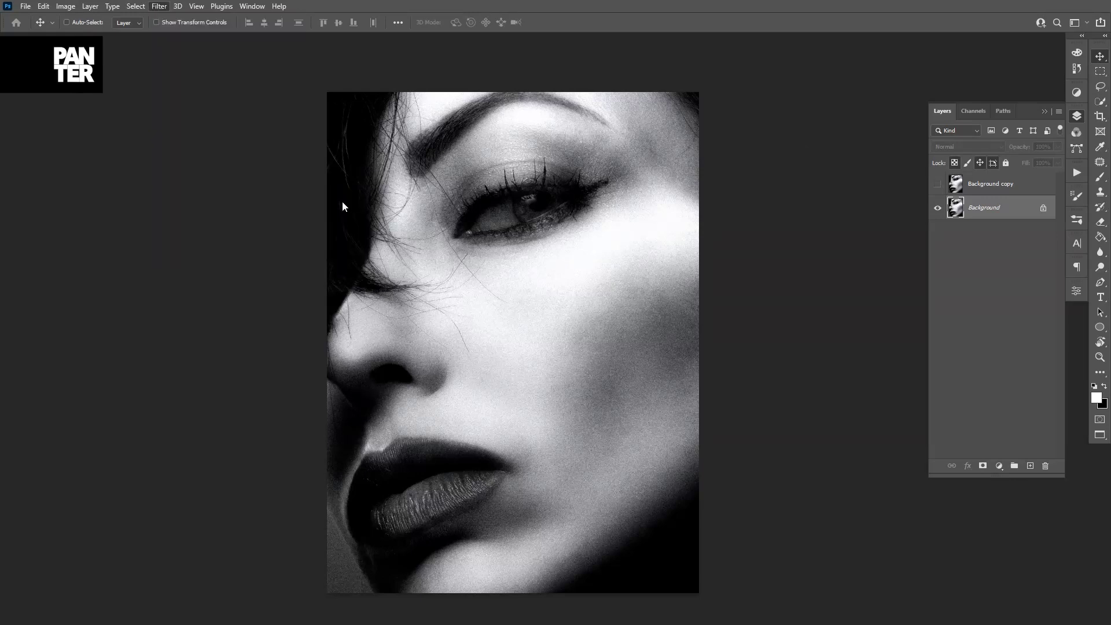
Step: Apply a default halftone to Background, then duplicate Background copy and hide Background copy 2
{"action": "left_click", "coordinate": [1020, 159]}
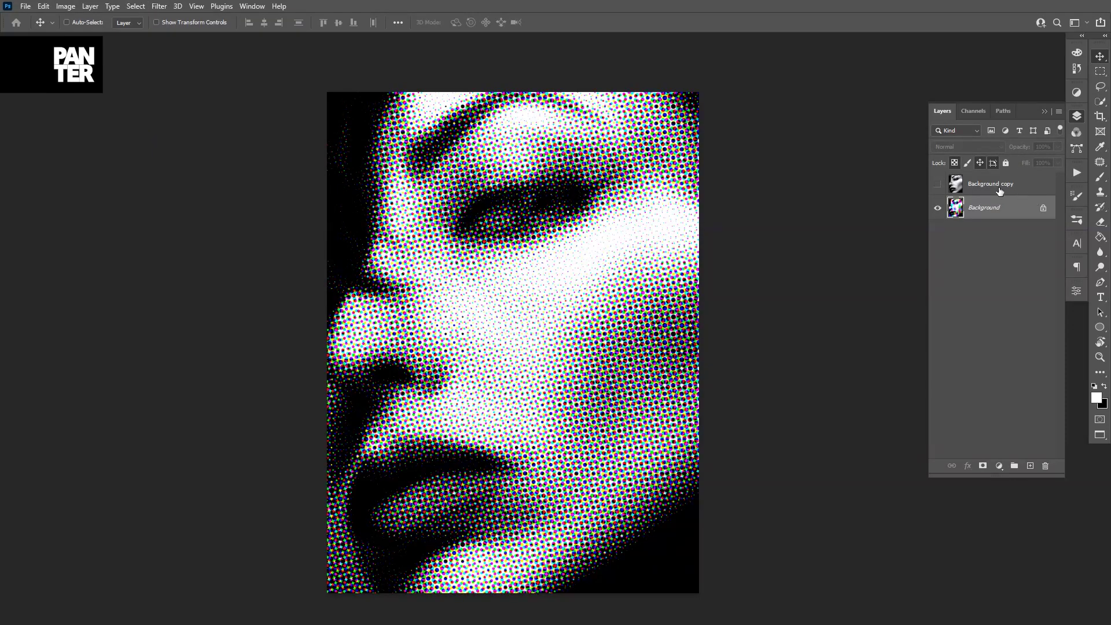
{"action": "left_click", "coordinate": [937, 184]}
{"action": "left_click_drag", "start_coordinate": [1003, 187], "coordinate": [1030, 466]}
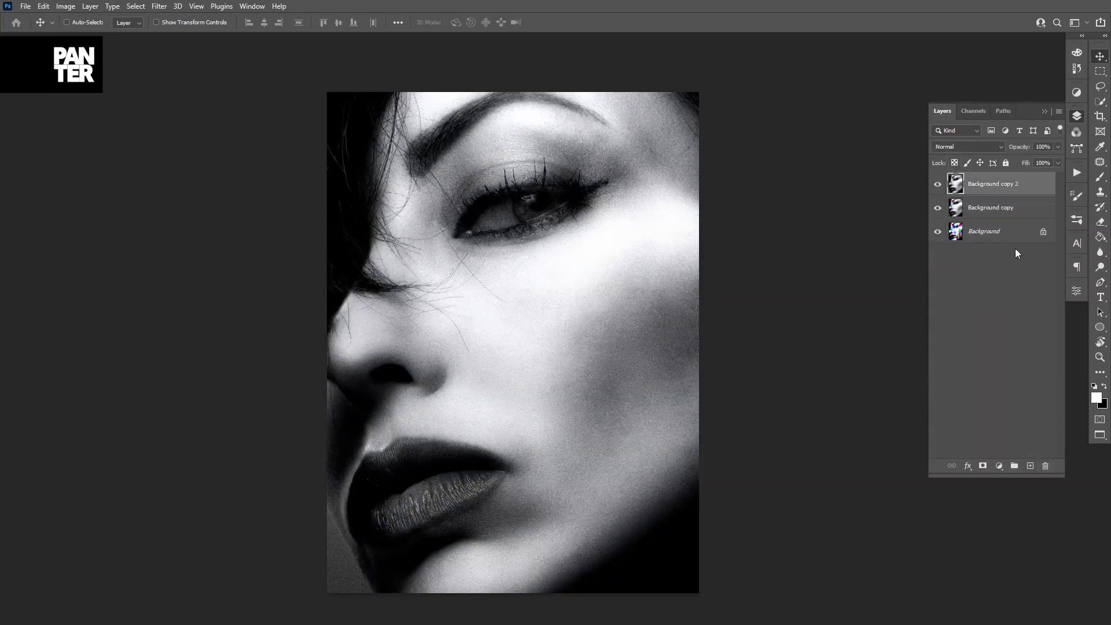
{"action": "left_click", "coordinate": [938, 184]}
{"action": "left_click", "coordinate": [990, 209]}
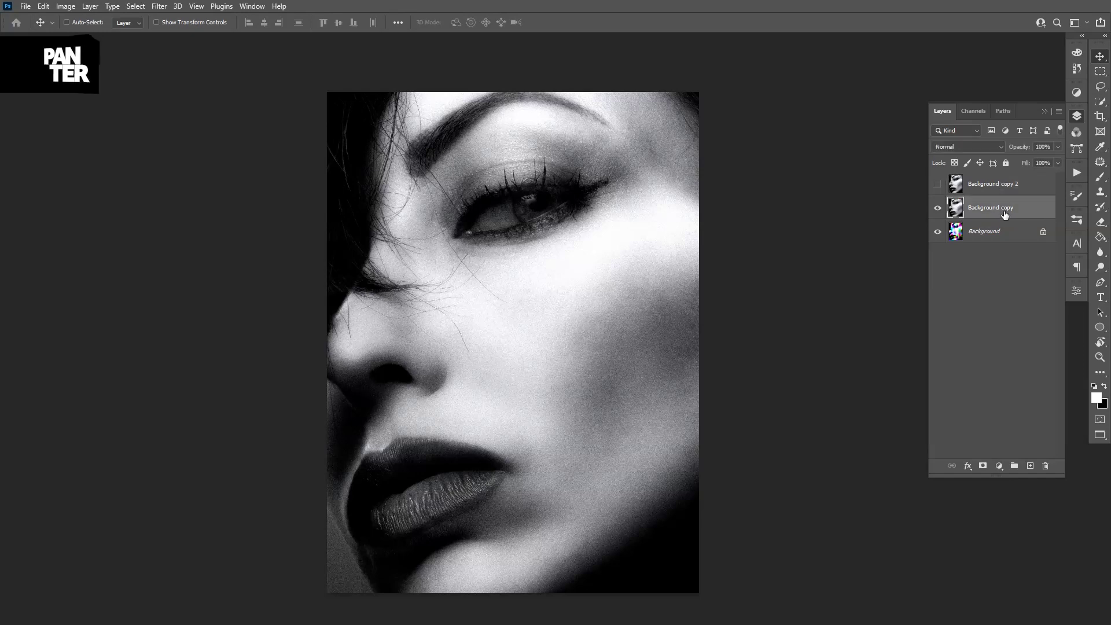
Step: Give Background copy a Color Halftone with 30-pixel maximum radius and show both copies
{"action": "left_click", "coordinate": [158, 7]}
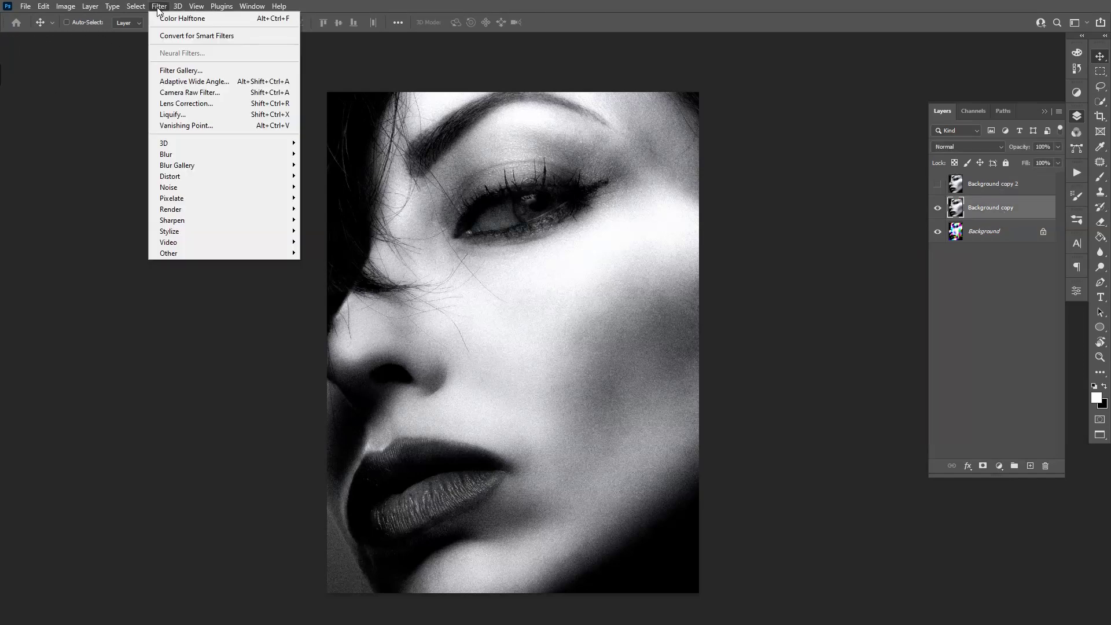
{"action": "mouse_move", "coordinate": [202, 202]}
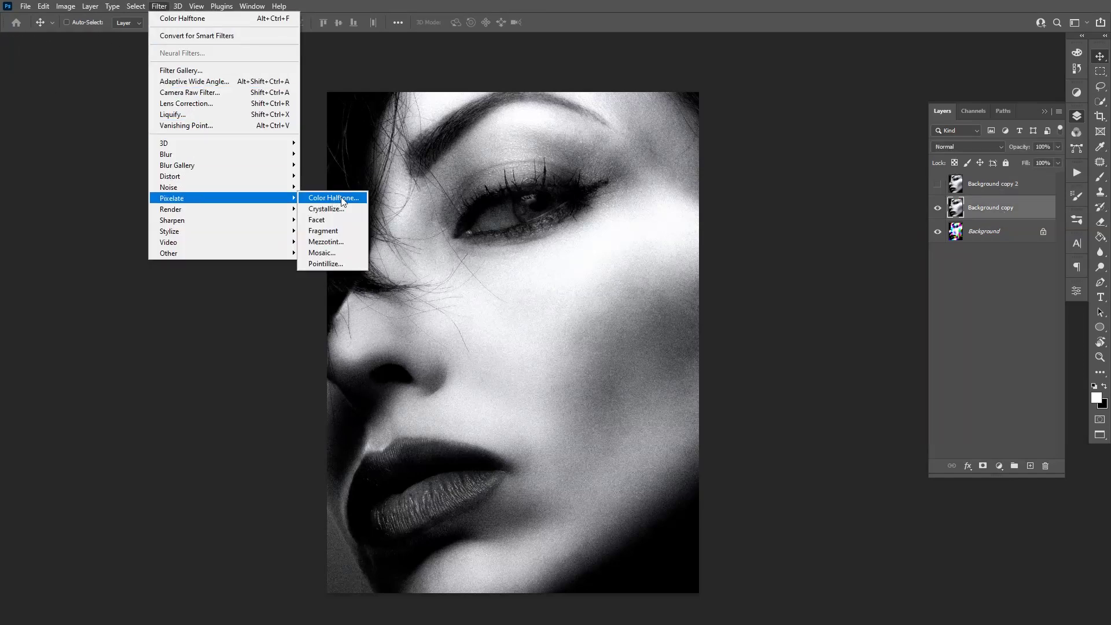
{"action": "left_click", "coordinate": [340, 201]}
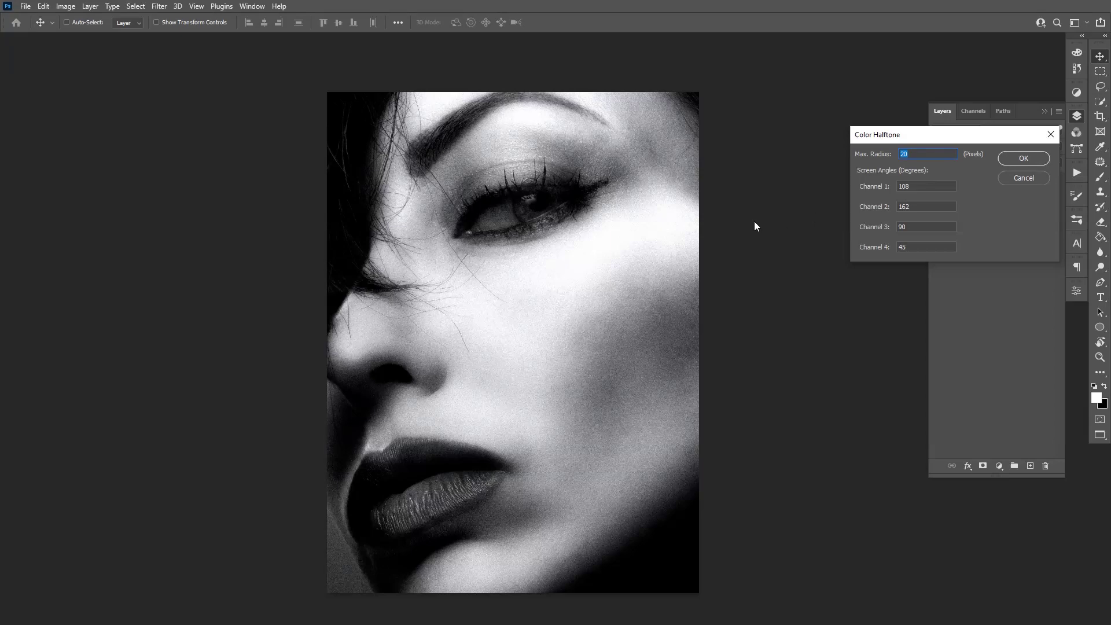
{"action": "type", "text": "3"}
{"action": "key", "text": "Return"}
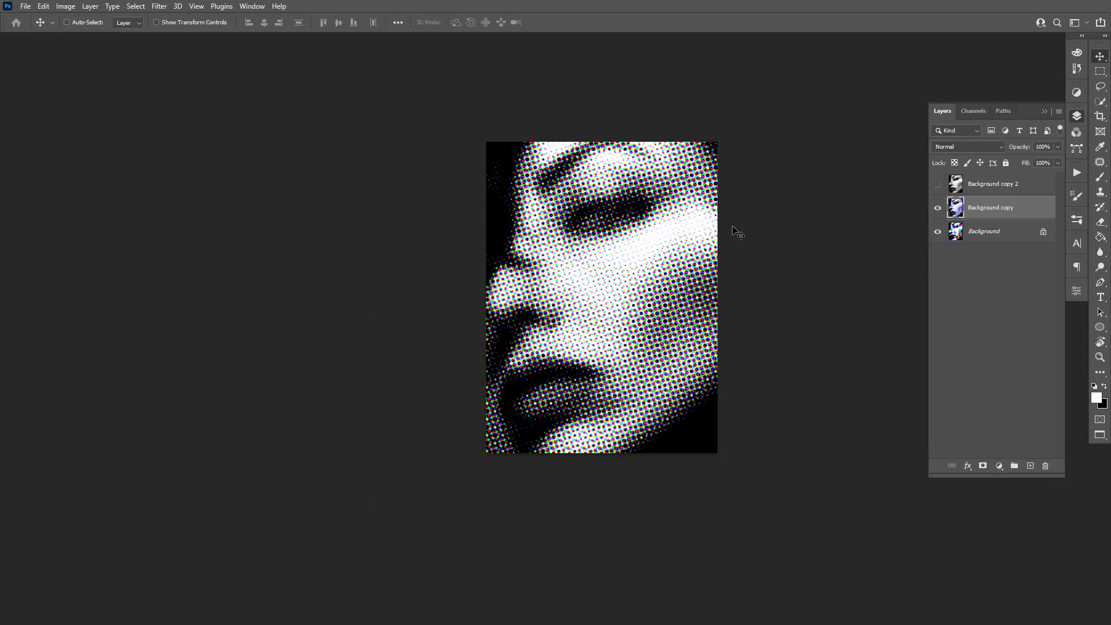
{"action": "left_click", "coordinate": [937, 208]}
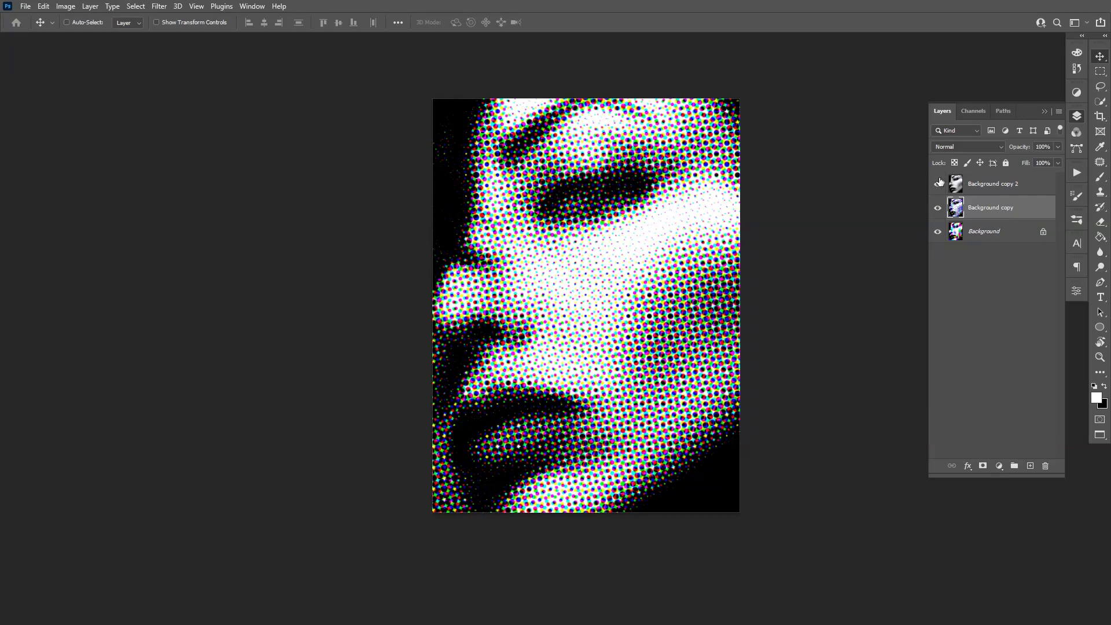
{"action": "left_click", "coordinate": [937, 183]}
Step: Duplicate Background copy 2, hide the new copy 3, and reselect Background copy 2
{"action": "left_click", "coordinate": [1001, 184]}
{"action": "left_click_drag", "start_coordinate": [1041, 186], "coordinate": [1029, 466]}
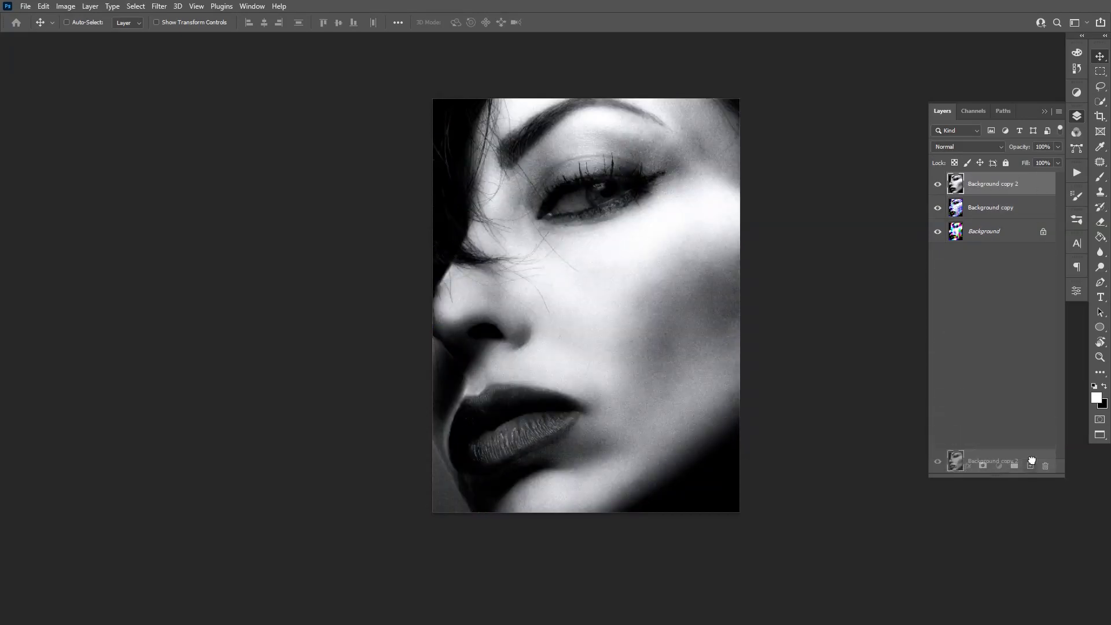
{"action": "left_click", "coordinate": [938, 184]}
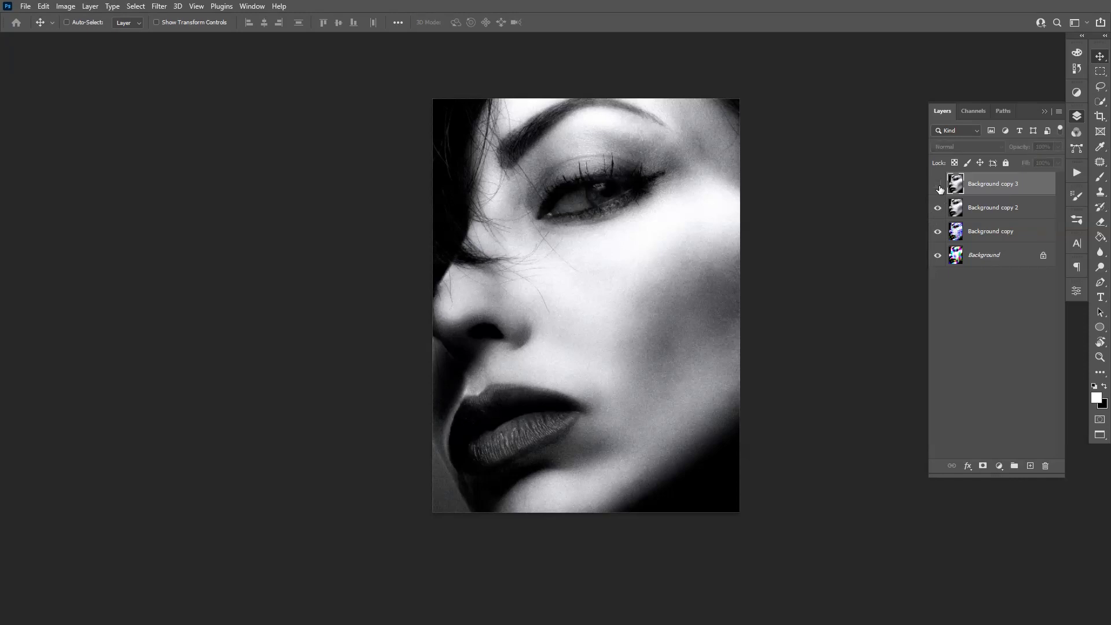
{"action": "left_click", "coordinate": [1001, 206]}
{"action": "scroll", "coordinate": [612, 210], "scroll_direction": "up", "scroll_amount": 1}
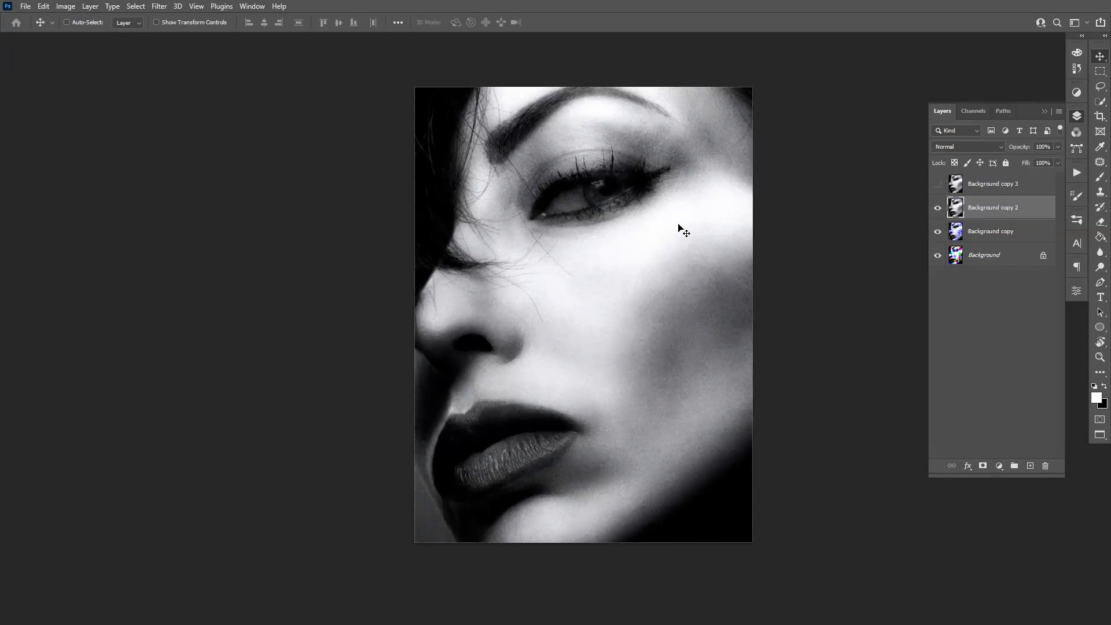
Step: Apply Color Halftone with 30-pixel radius and all channel angles set to 0
{"action": "left_click", "coordinate": [158, 7]}
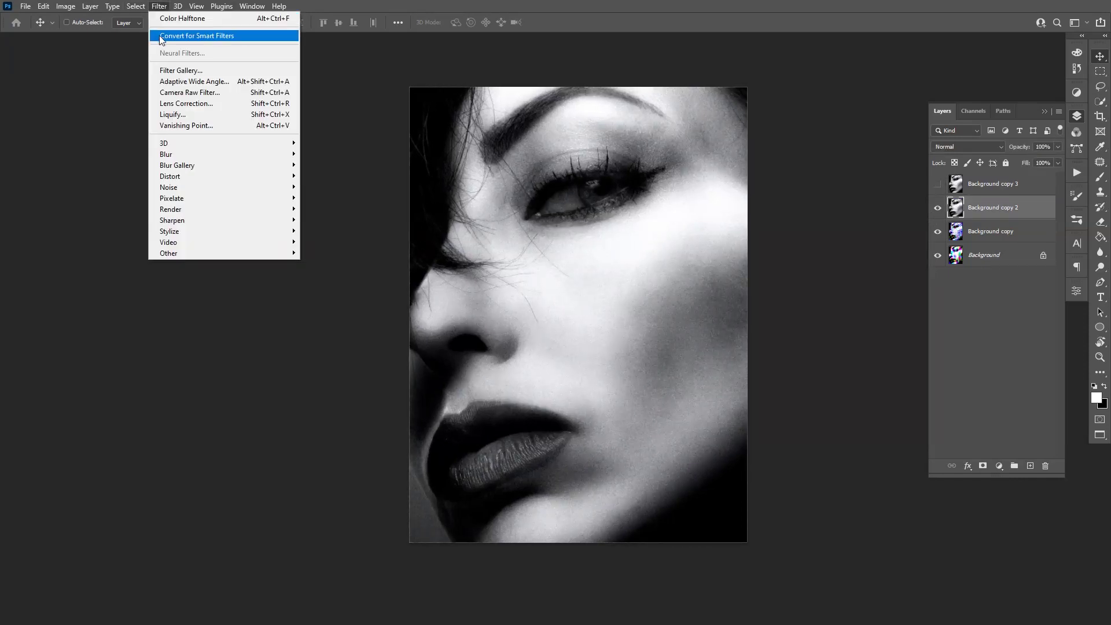
{"action": "mouse_move", "coordinate": [191, 199]}
{"action": "left_click", "coordinate": [329, 199]}
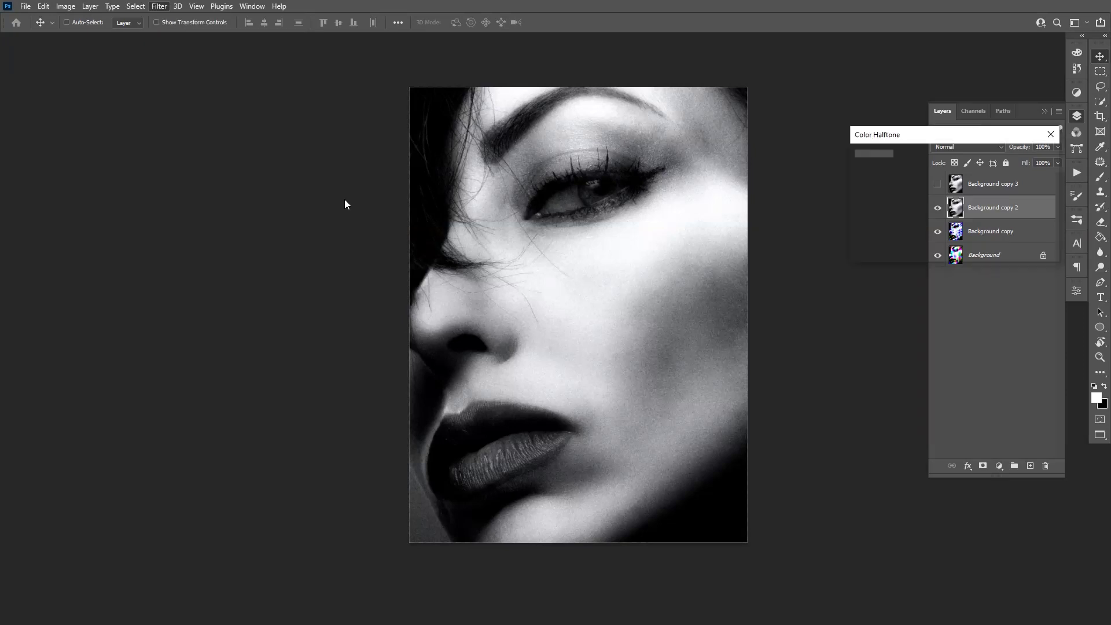
{"action": "left_click_drag", "start_coordinate": [942, 186], "coordinate": [842, 185]}
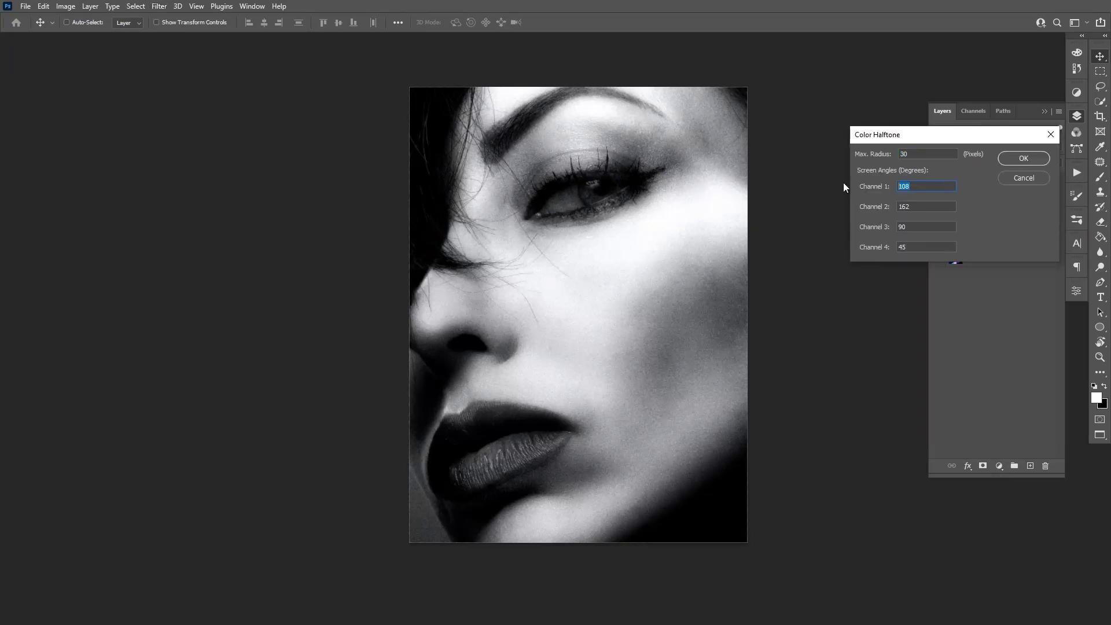
{"action": "type", "text": "0"}
{"action": "type", "text": "0"}
{"action": "left_click_drag", "start_coordinate": [910, 206], "coordinate": [888, 252]}
{"action": "type", "text": "00"}
{"action": "left_click", "coordinate": [863, 153]}
{"action": "left_click", "coordinate": [1022, 157]}
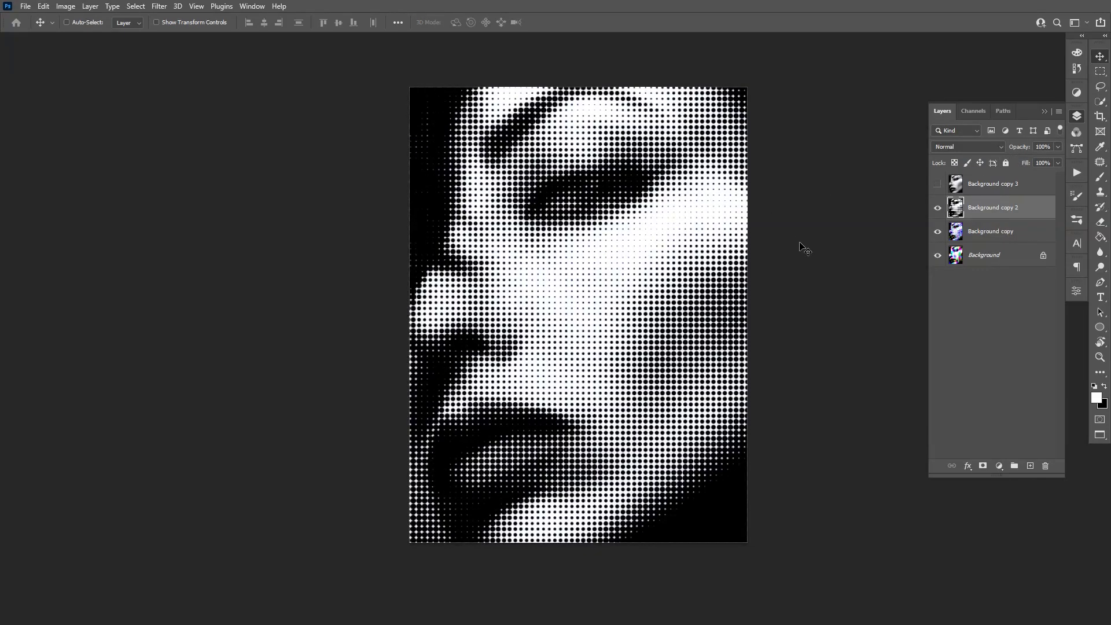
Step: Inspect the black-and-white dots, then show Background copy 3 and duplicate it
{"action": "scroll", "coordinate": [802, 249], "scroll_direction": "down", "scroll_amount": 1}
{"action": "scroll", "coordinate": [657, 315], "scroll_direction": "up", "scroll_amount": 3}
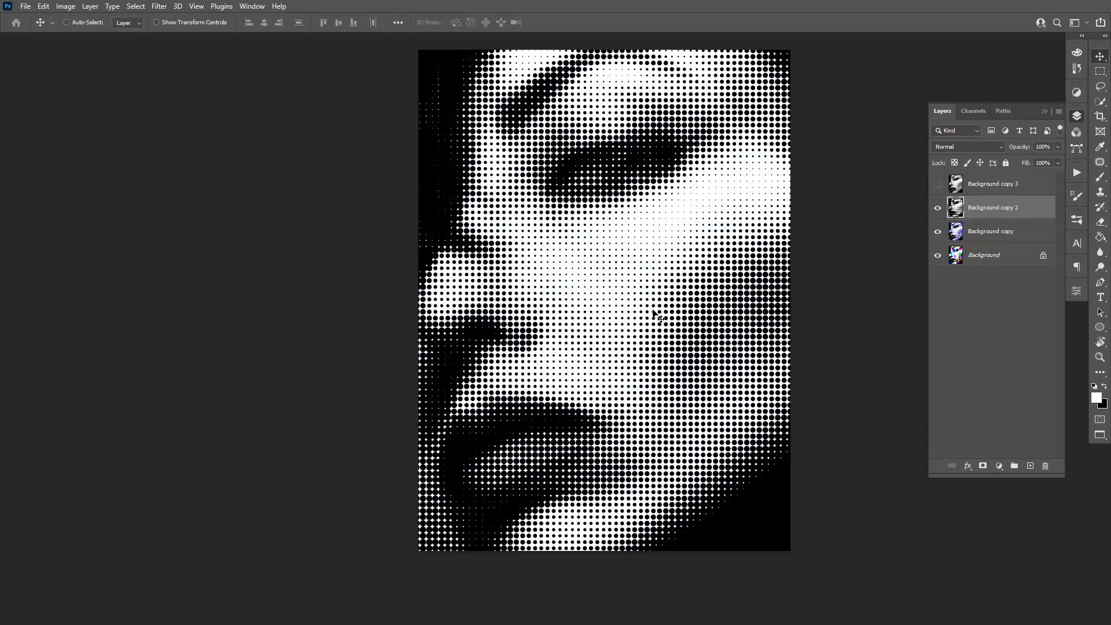
{"action": "scroll", "coordinate": [656, 314], "scroll_direction": "down", "scroll_amount": 1}
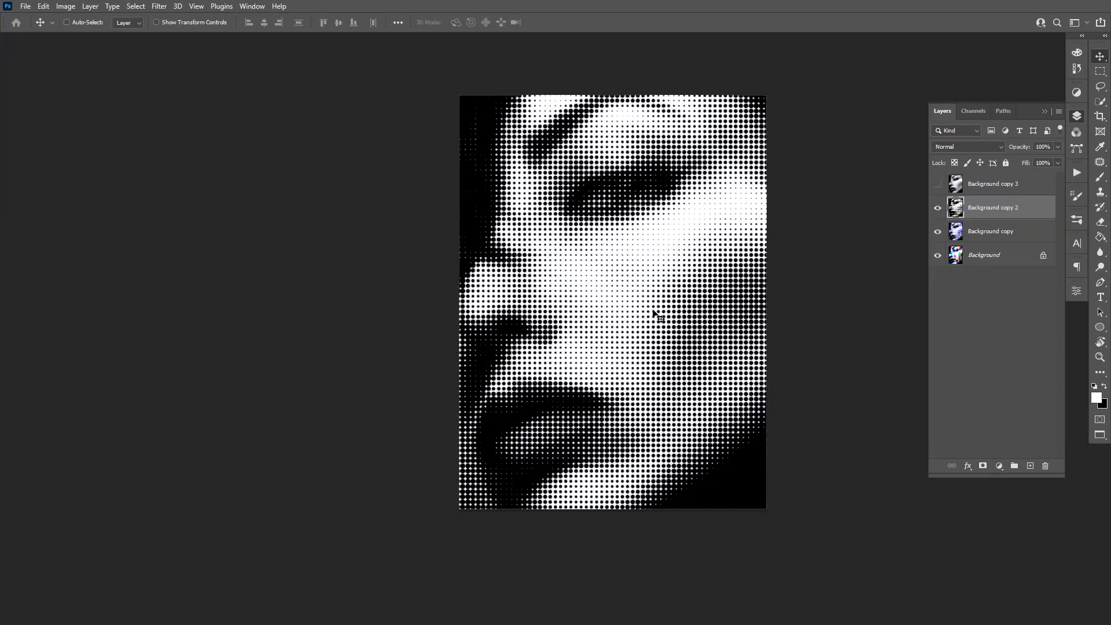
{"action": "left_click", "coordinate": [937, 185]}
{"action": "left_click_drag", "start_coordinate": [1006, 185], "coordinate": [1029, 465]}
Step: Hide Background copy 4 and give Background copy 3 a red-and-cyan halftone with 23-pixel dots
{"action": "left_click", "coordinate": [937, 184]}
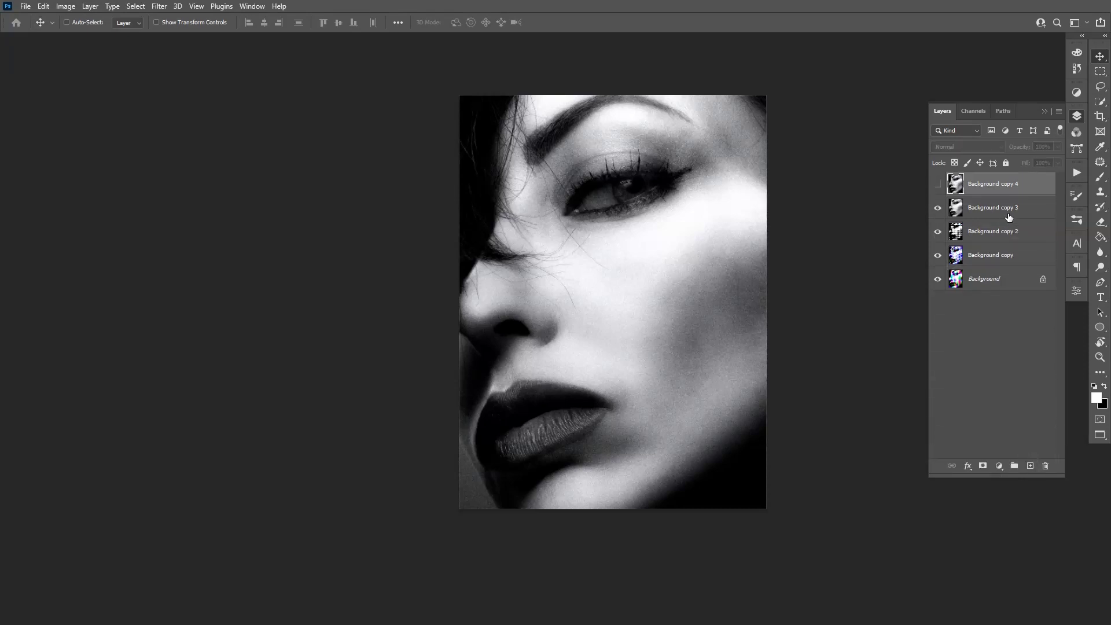
{"action": "left_click", "coordinate": [998, 207]}
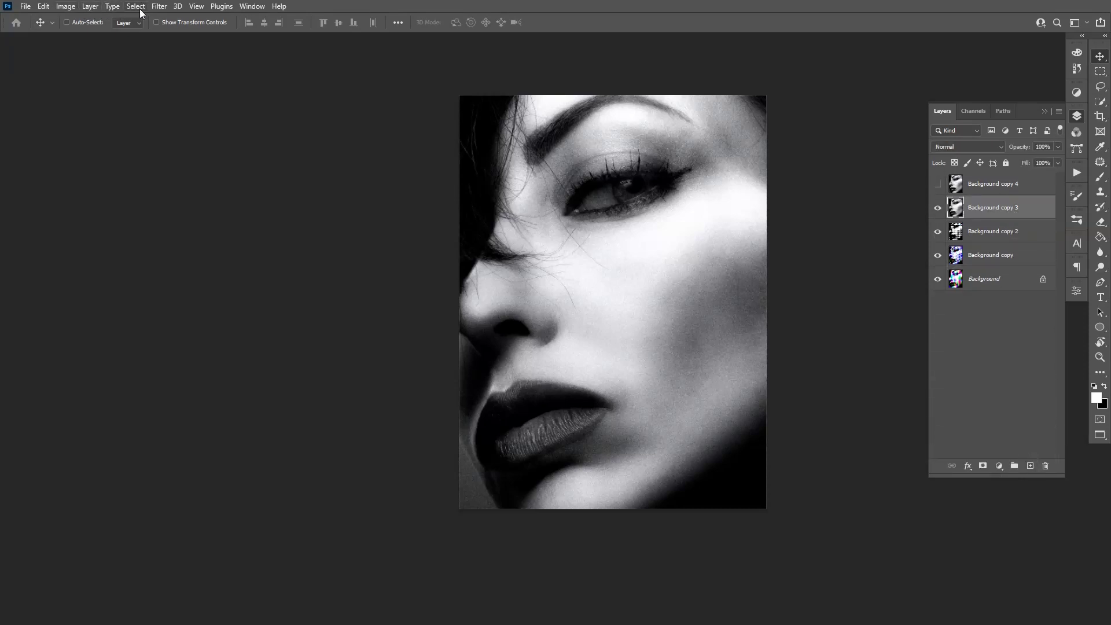
{"action": "left_click", "coordinate": [167, 11]}
{"action": "mouse_move", "coordinate": [209, 201]}
{"action": "left_click", "coordinate": [334, 198]}
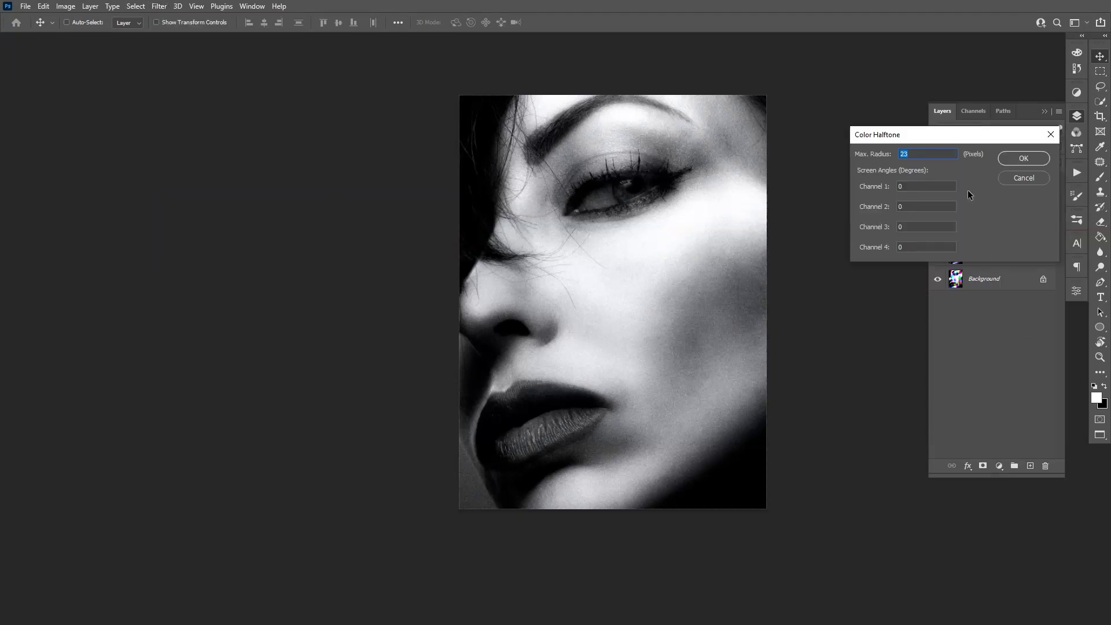
{"action": "double_click", "coordinate": [915, 185]}
{"action": "left_click", "coordinate": [1020, 159]}
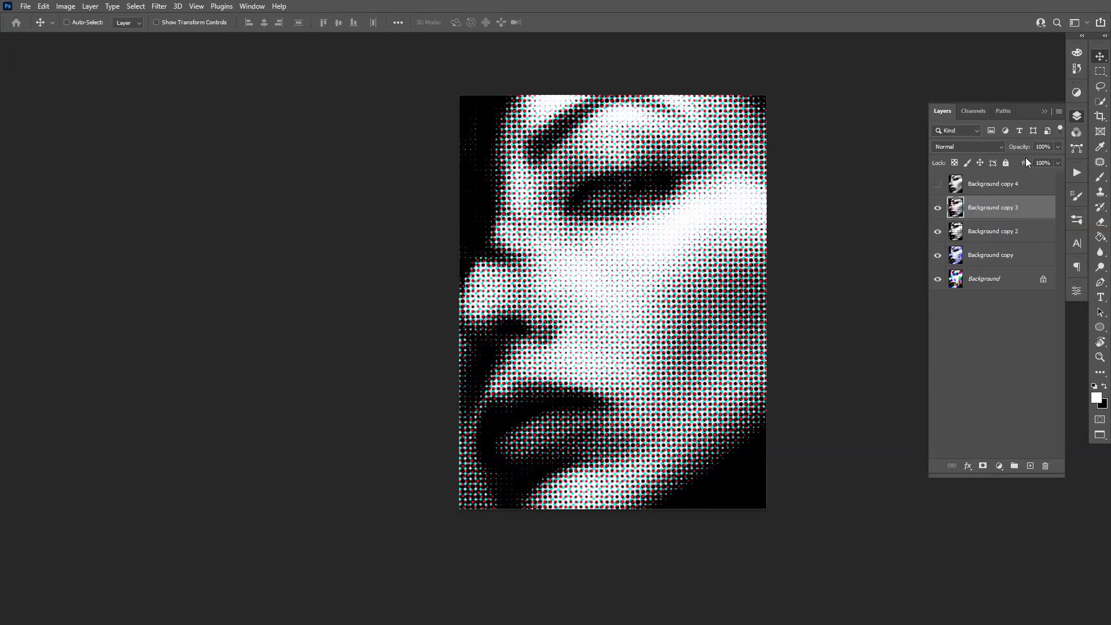
Step: Zoom in and out to inspect the red and cyan halftone dots
{"action": "scroll", "coordinate": [693, 308], "scroll_direction": "up", "scroll_amount": 3}
{"action": "scroll", "coordinate": [693, 308], "scroll_direction": "up", "scroll_amount": 1}
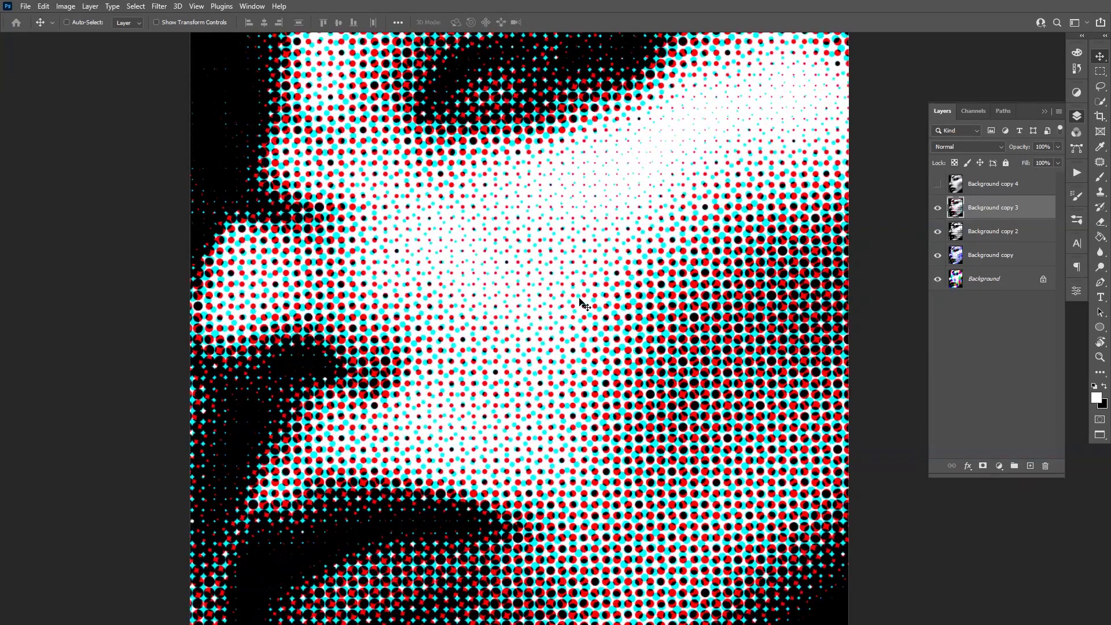
{"action": "scroll", "coordinate": [583, 303], "scroll_direction": "up", "scroll_amount": 2}
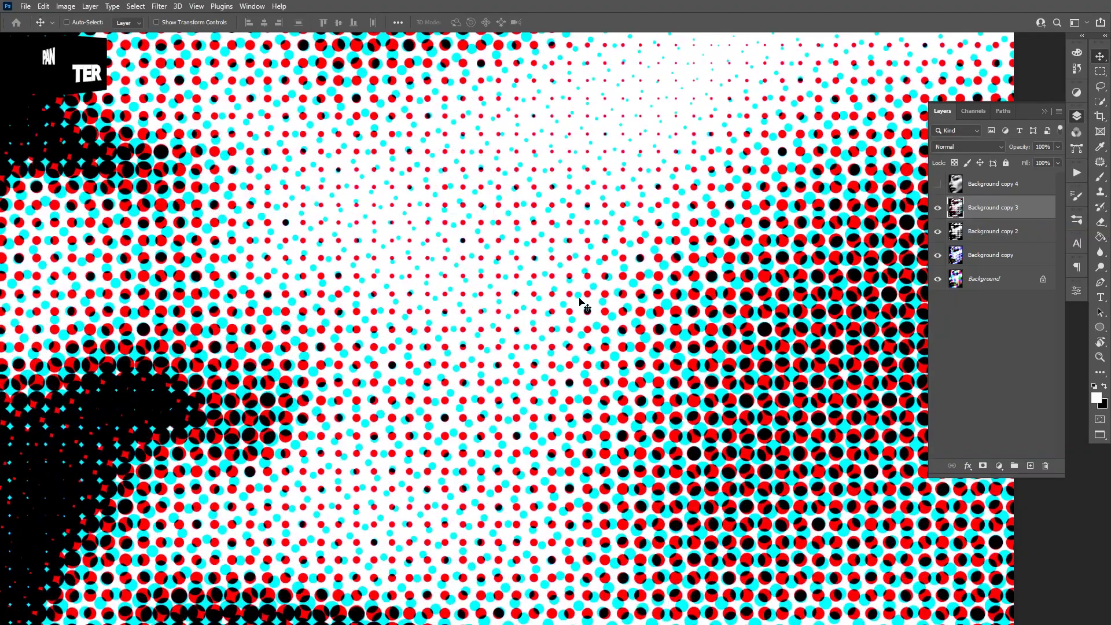
{"action": "scroll", "coordinate": [583, 303], "scroll_direction": "up", "scroll_amount": 1}
{"action": "scroll", "coordinate": [634, 331], "scroll_direction": "down", "scroll_amount": 6}
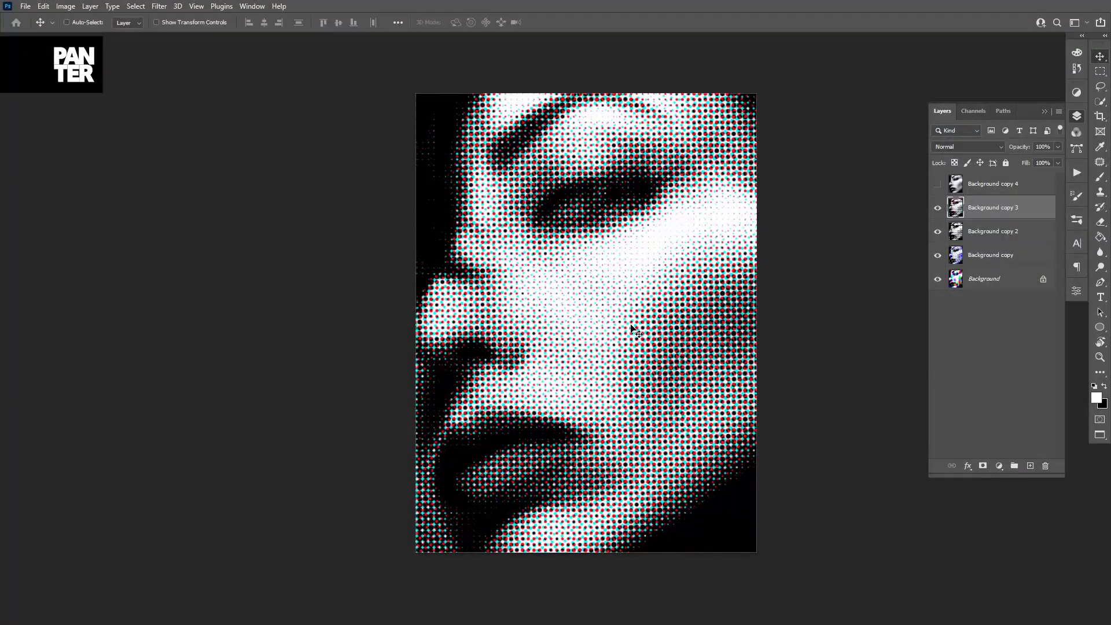
{"action": "scroll", "coordinate": [634, 331], "scroll_direction": "up", "scroll_amount": 3}
{"action": "scroll", "coordinate": [635, 331], "scroll_direction": "down", "scroll_amount": 4}
{"action": "scroll", "coordinate": [634, 331], "scroll_direction": "down", "scroll_amount": 1}
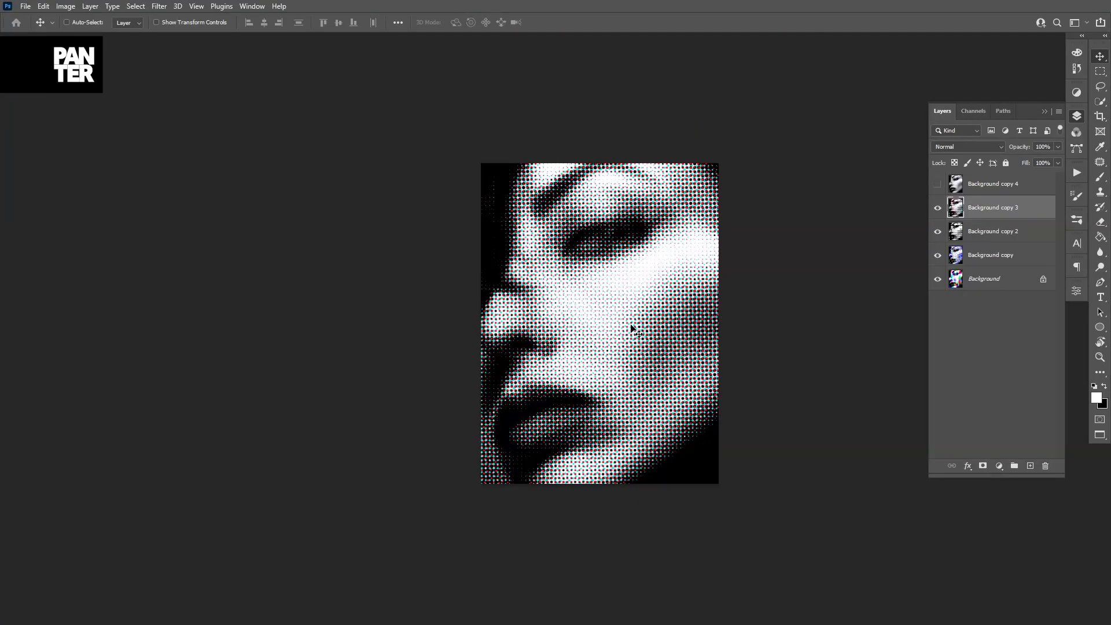
{"action": "scroll", "coordinate": [669, 375], "scroll_direction": "up", "scroll_amount": 3}
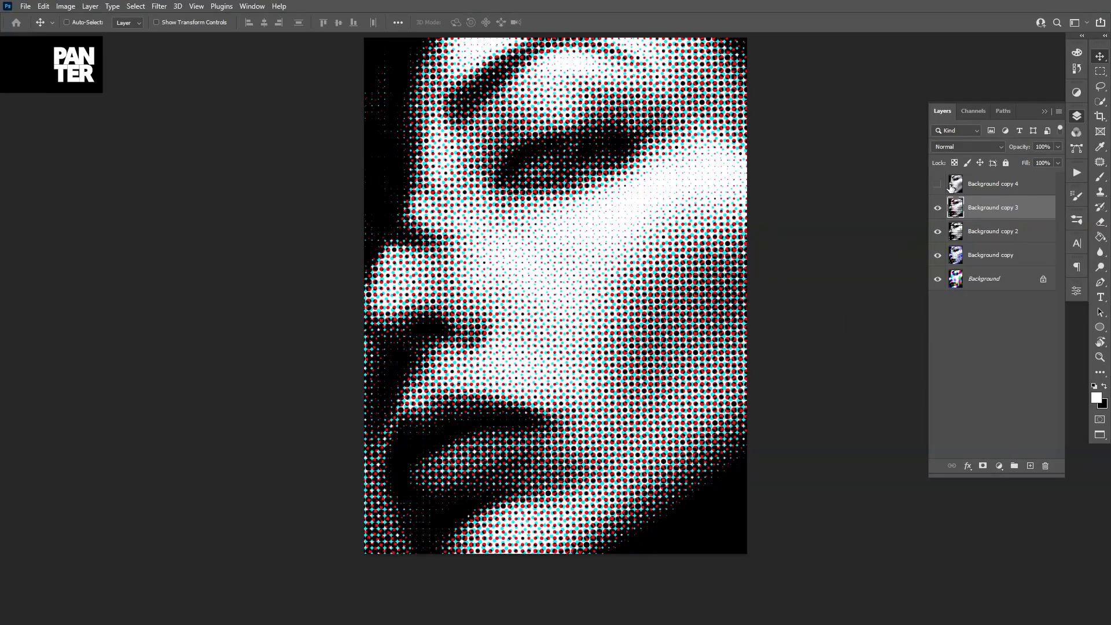
Step: Show Background copy 4, duplicate it, and hide the new Background copy 5
{"action": "left_click", "coordinate": [937, 184]}
{"action": "left_click", "coordinate": [1004, 184]}
{"action": "left_click_drag", "start_coordinate": [1039, 186], "coordinate": [1030, 465]}
{"action": "left_click", "coordinate": [937, 185]}
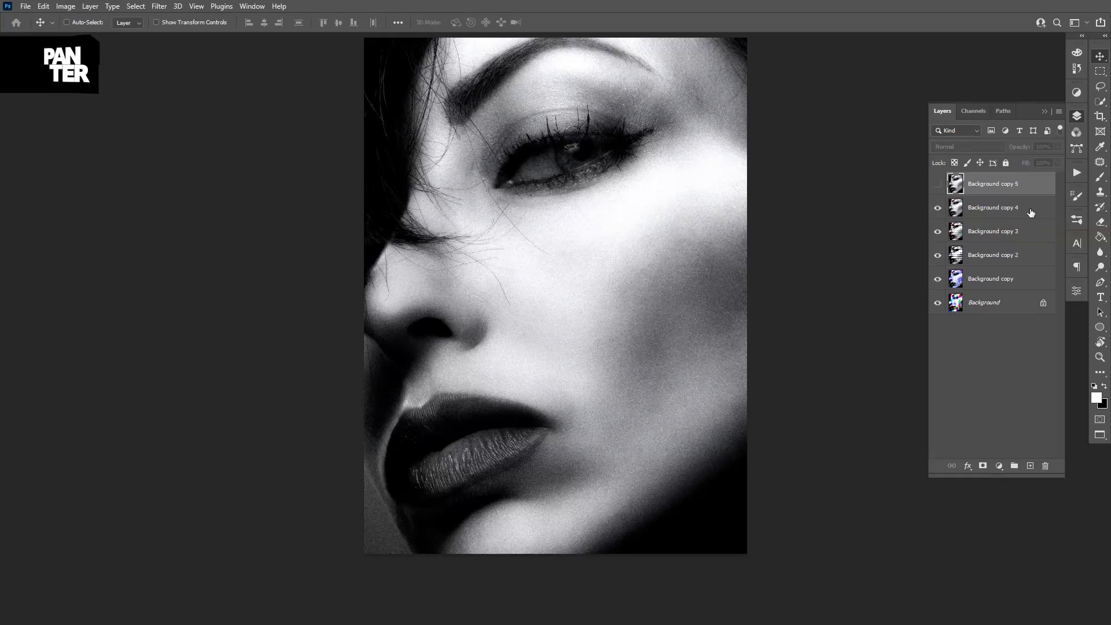
Step: Apply Color Halftone to Background copy 4 with the Channel 2 angle set to 108
{"action": "left_click", "coordinate": [989, 207]}
{"action": "left_click", "coordinate": [159, 7]}
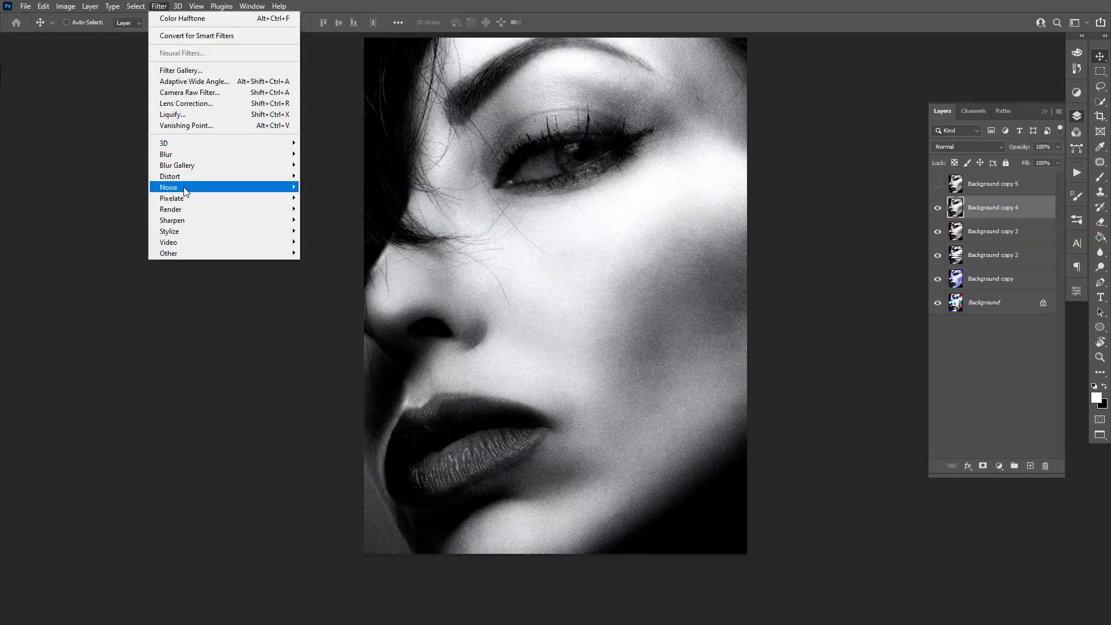
{"action": "mouse_move", "coordinate": [191, 199]}
{"action": "left_click", "coordinate": [327, 197]}
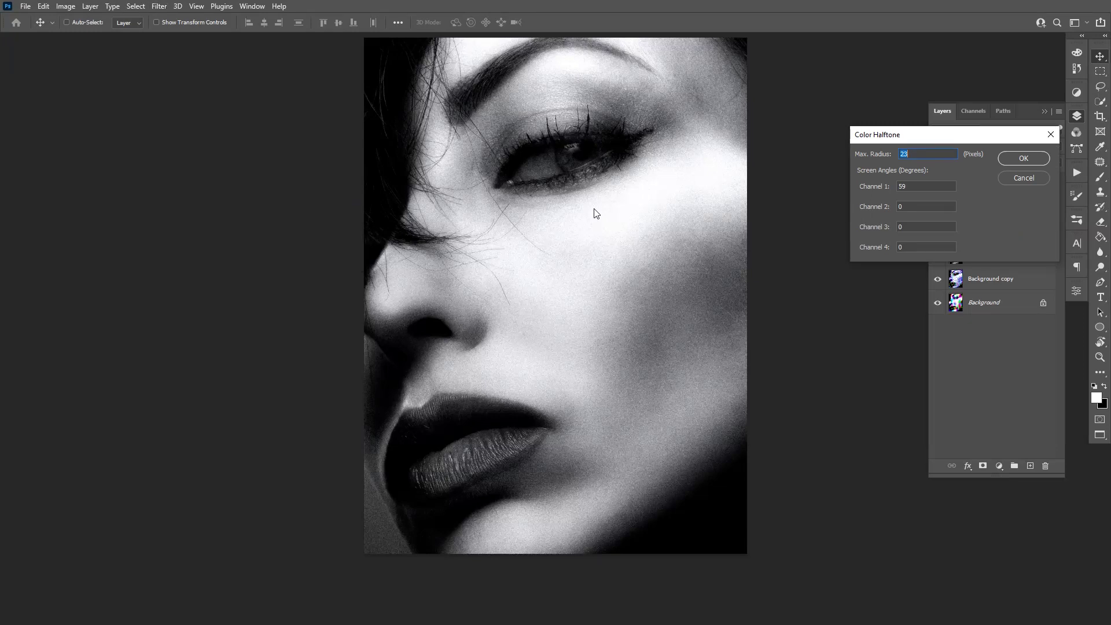
{"action": "left_click", "coordinate": [863, 208]}
{"action": "type", "text": "108"}
{"action": "left_click", "coordinate": [1008, 159]}
{"action": "scroll", "coordinate": [683, 261], "scroll_direction": "up", "scroll_amount": 3}
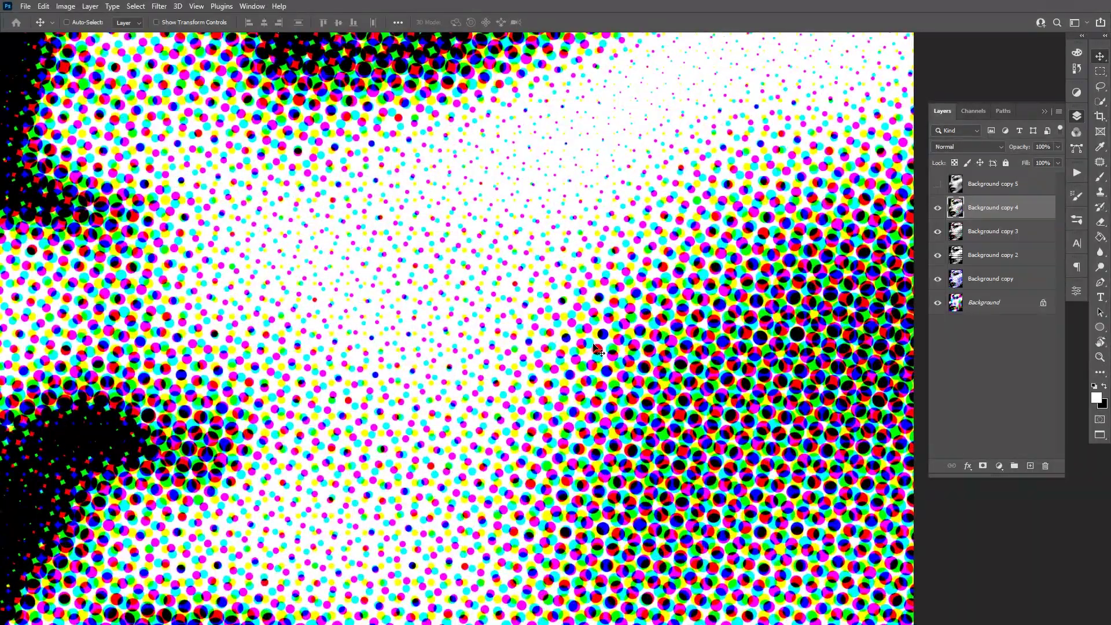
{"action": "scroll", "coordinate": [598, 350], "scroll_direction": "down", "scroll_amount": 4}
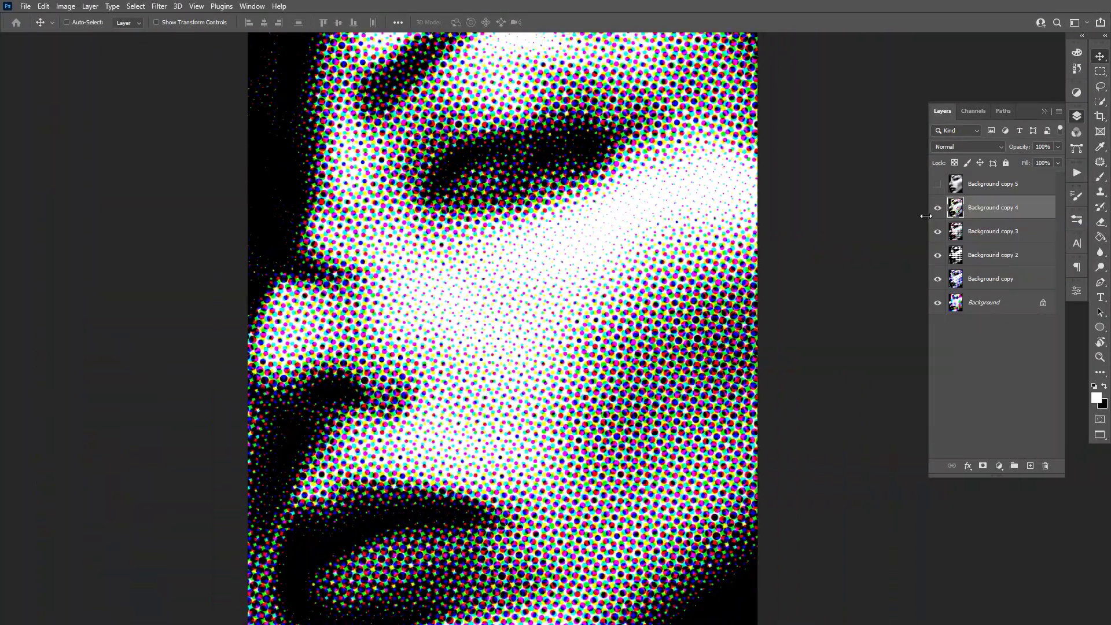
Step: Hide Background copies 2 and 3, toggling and zooming to compare the CMYK halftone
{"action": "left_click", "coordinate": [937, 209]}
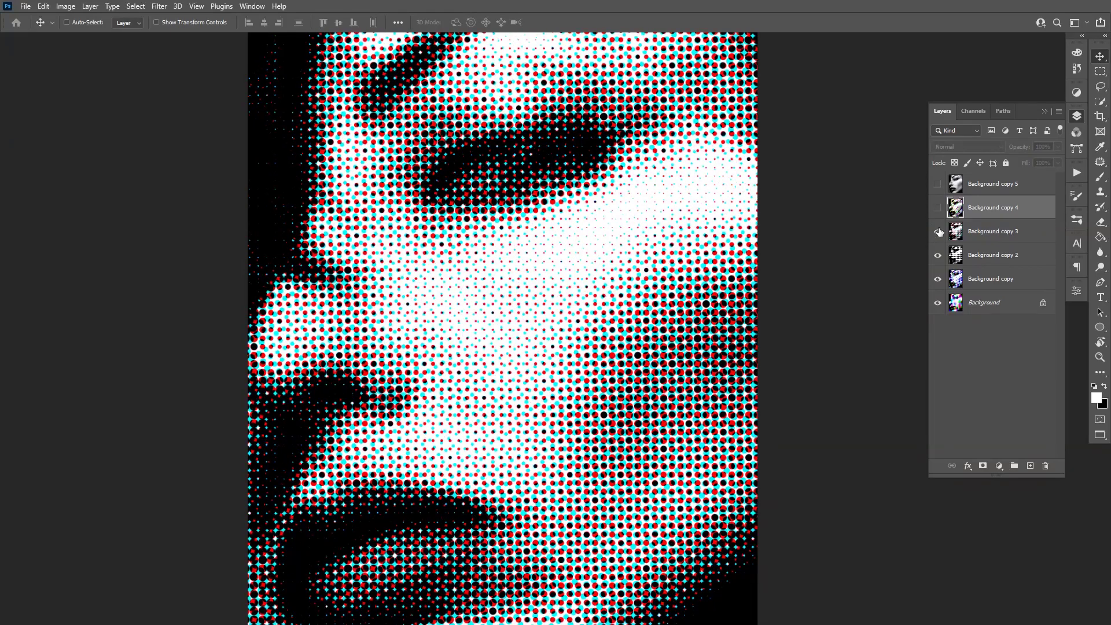
{"action": "left_click", "coordinate": [937, 231]}
{"action": "left_click", "coordinate": [938, 255]}
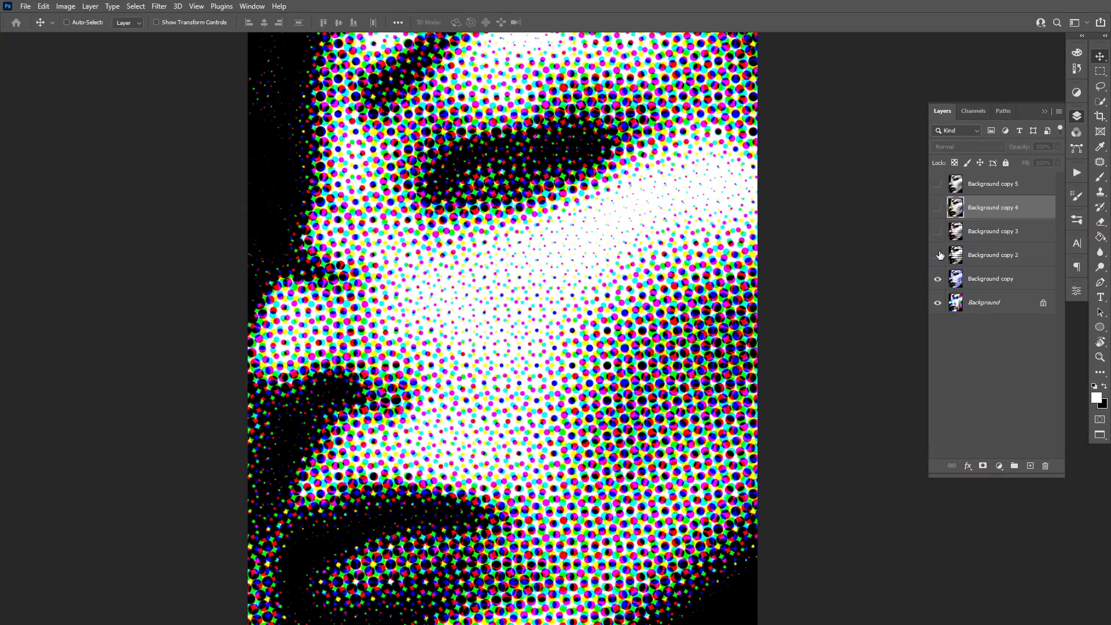
{"action": "left_click", "coordinate": [937, 211]}
{"action": "left_click", "coordinate": [937, 210]}
{"action": "left_click", "coordinate": [937, 212]}
{"action": "left_click", "coordinate": [937, 212]}
{"action": "key", "text": "ctrl+plus"}
{"action": "key", "text": "ctrl+minus"}
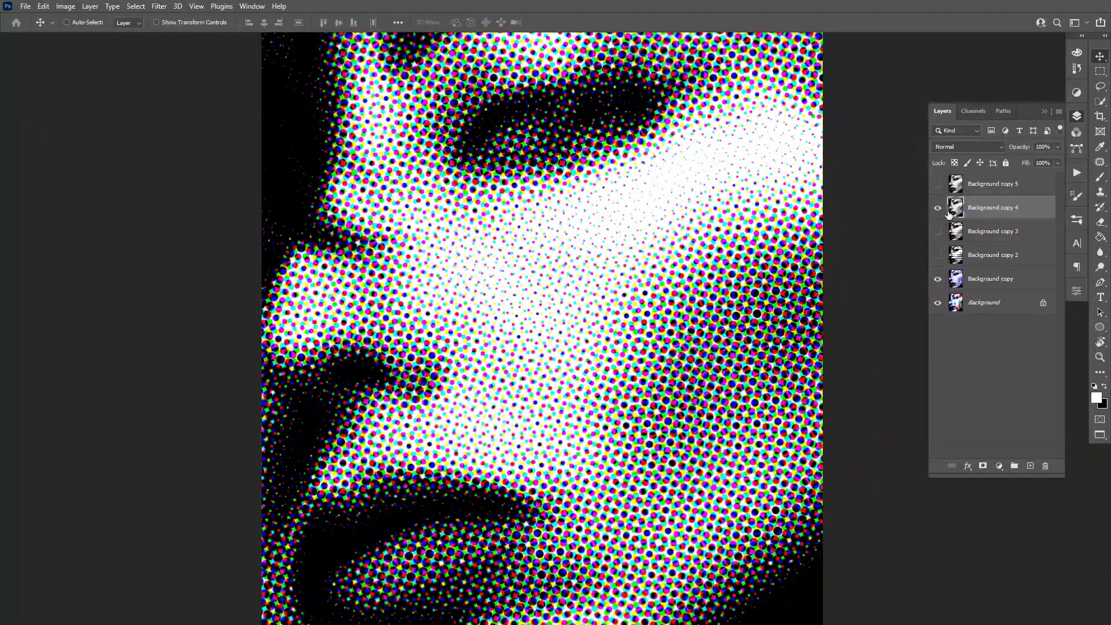
{"action": "left_click", "coordinate": [937, 208]}
{"action": "key", "text": "ctrl+minus"}
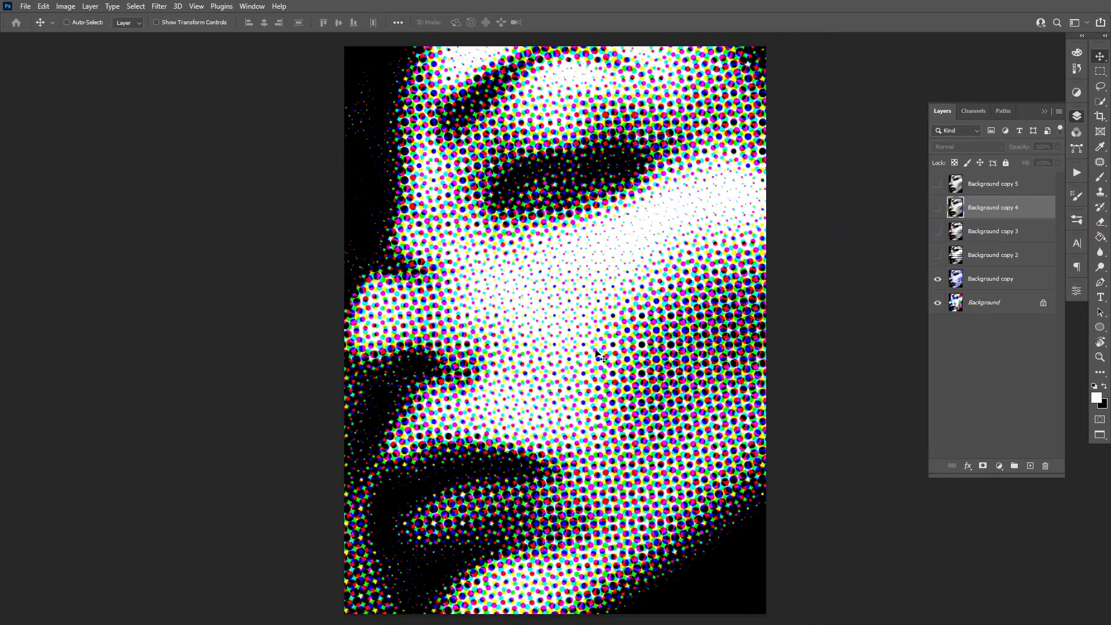
{"action": "key", "text": "ctrl+minus"}
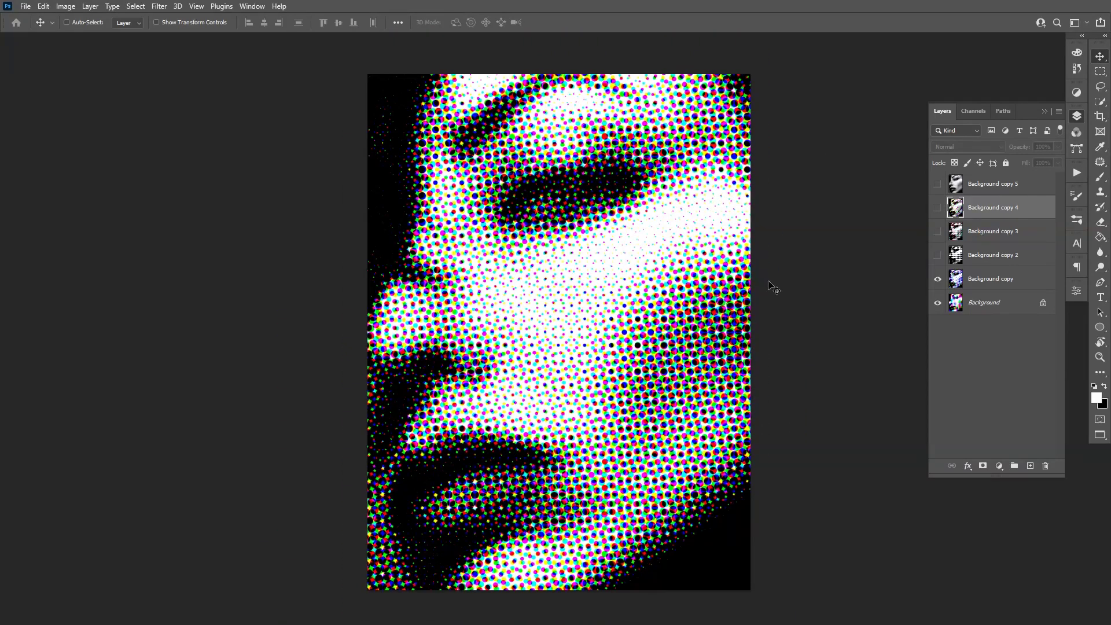
{"action": "left_click", "coordinate": [933, 209]}
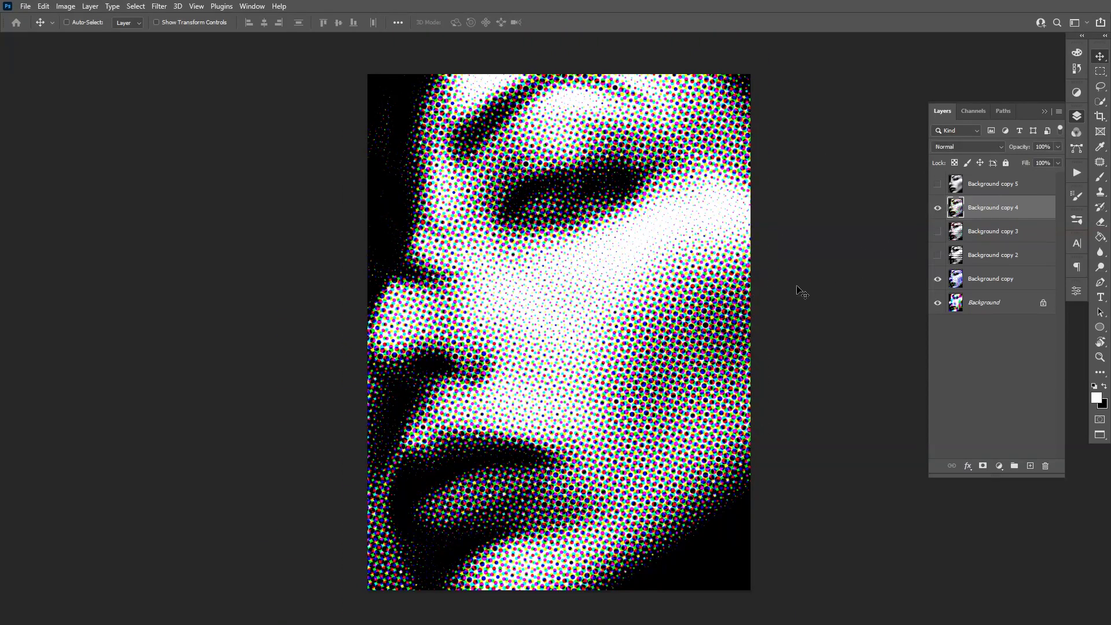